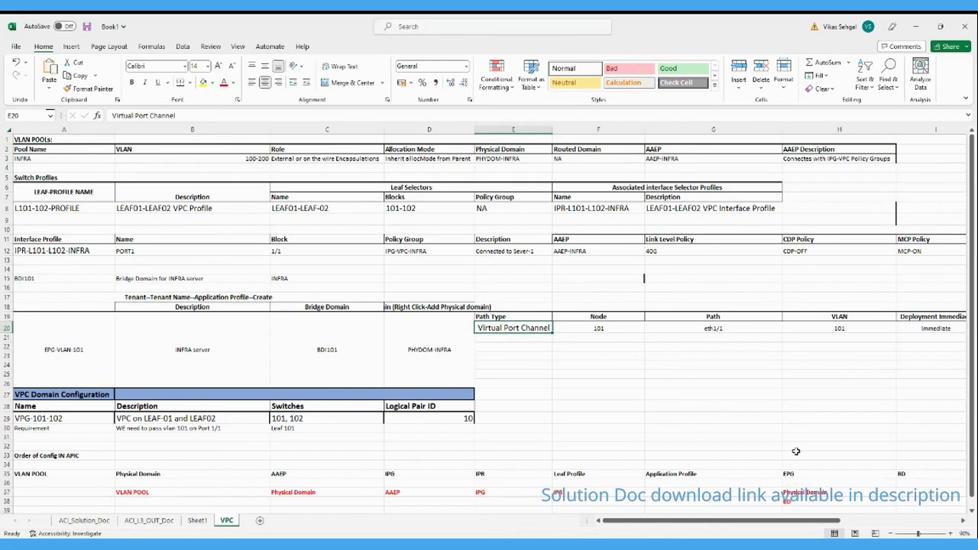
# Examine the VLAN pool row of the VPC sheet: pool name, VLAN range, physical domain and AAEP.
pyautogui.click(950, 534)
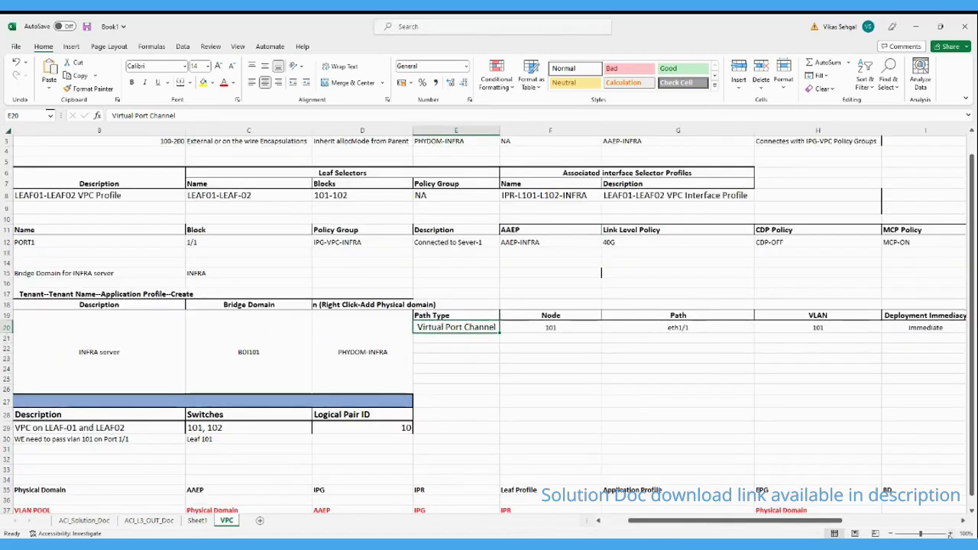
pyautogui.scroll(1, 456, 354)
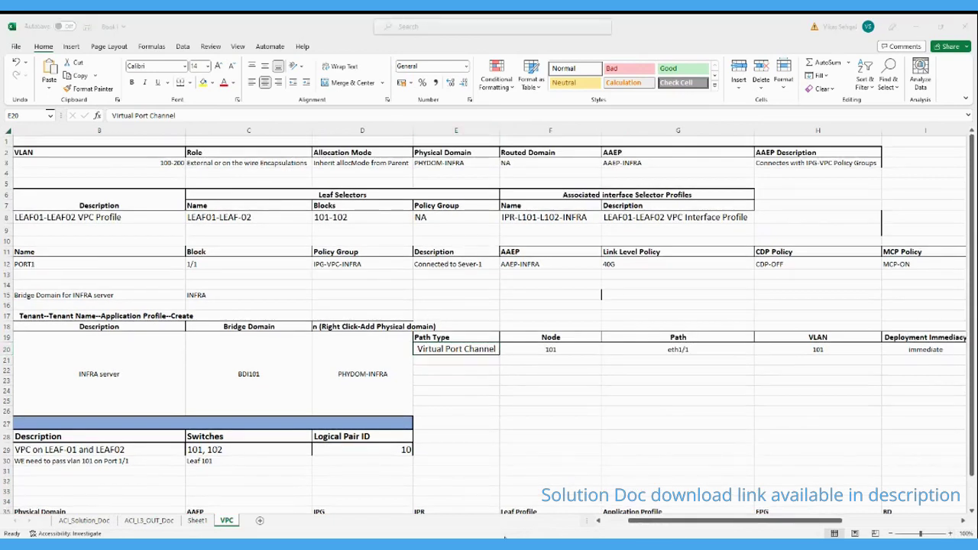
pyautogui.click(609, 525)
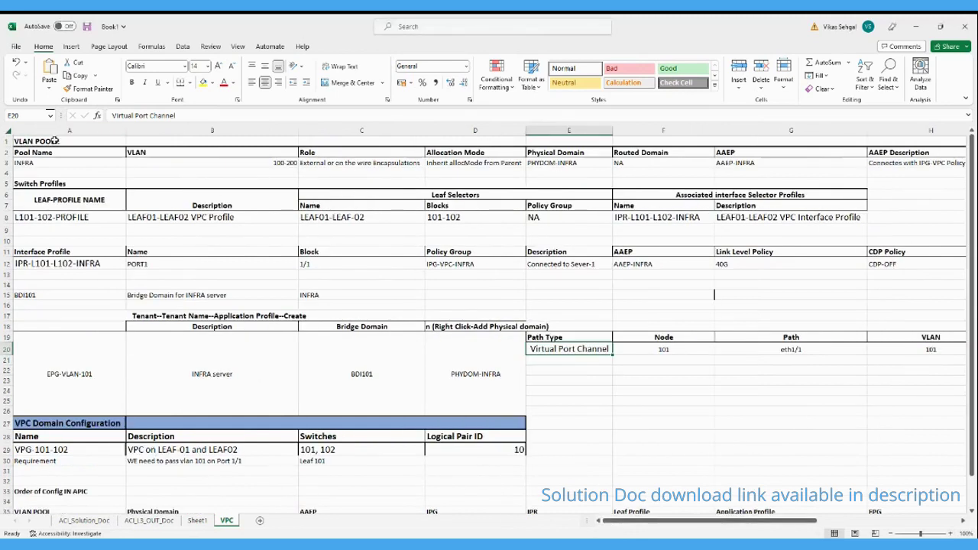
pyautogui.click(35, 162)
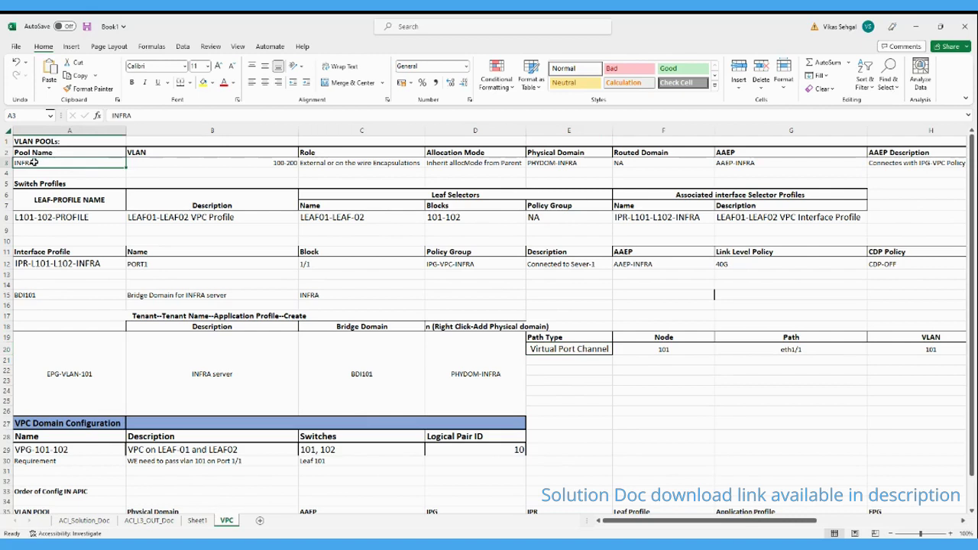
pyautogui.click(263, 165)
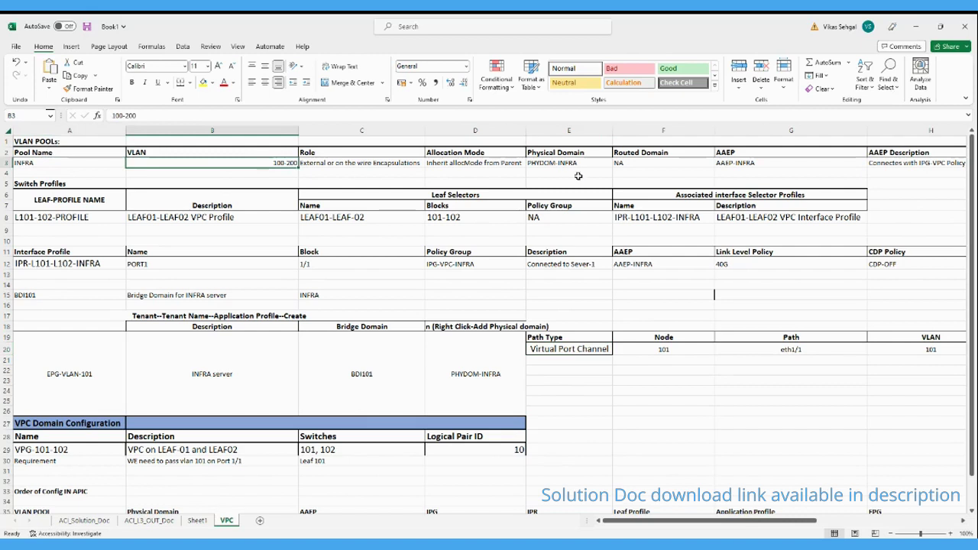
pyautogui.click(555, 162)
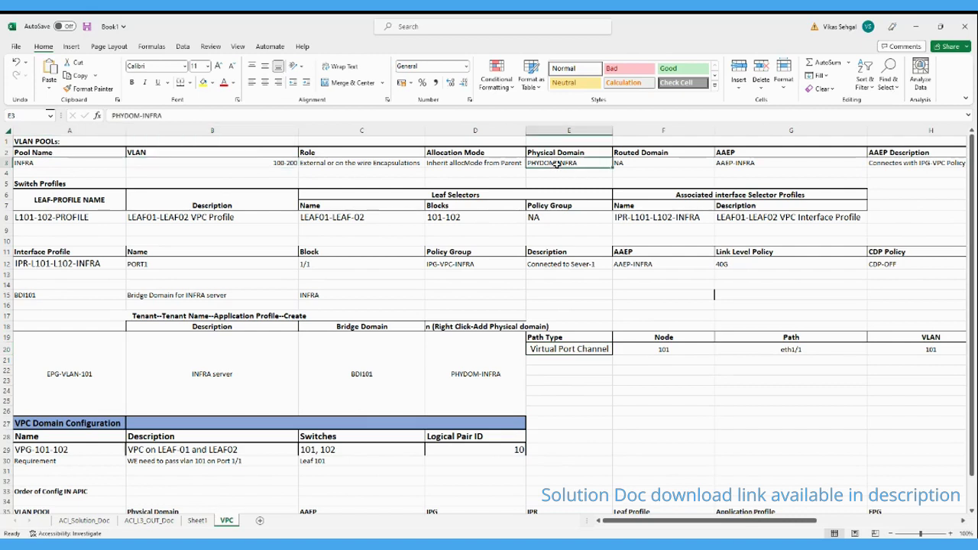
pyautogui.click(738, 163)
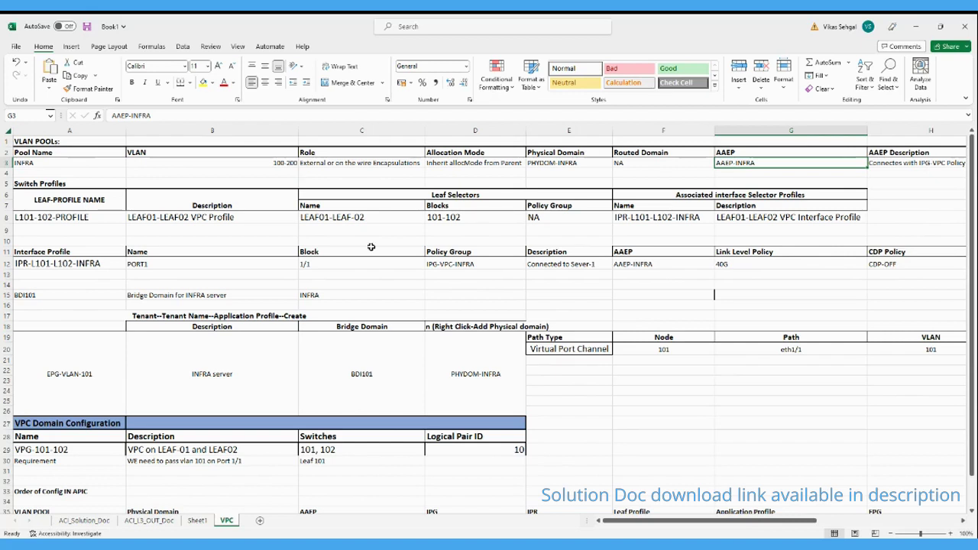
# Review the planned interface profile, policy group and link level policy, plus the leaf profile's blocks and associated interface selector profile.
pyautogui.click(447, 265)
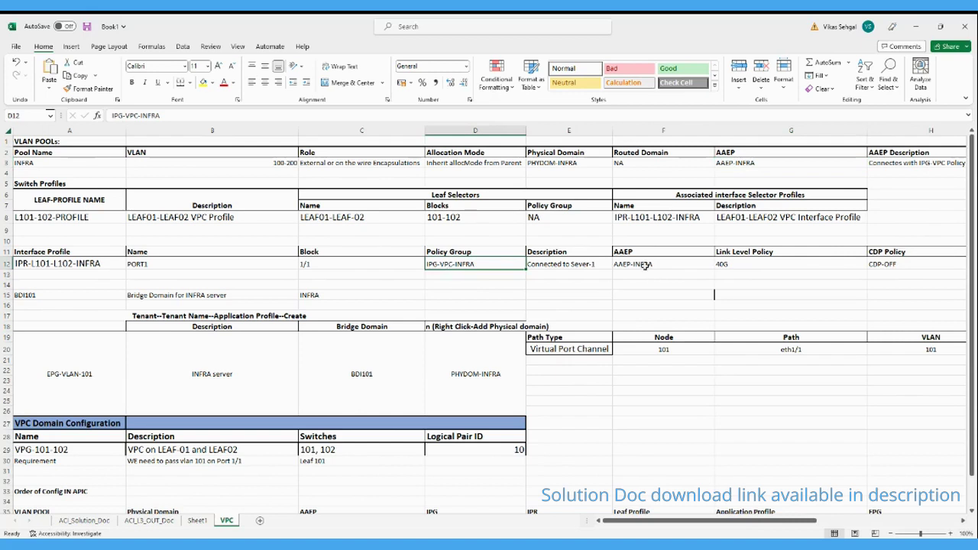
pyautogui.click(727, 265)
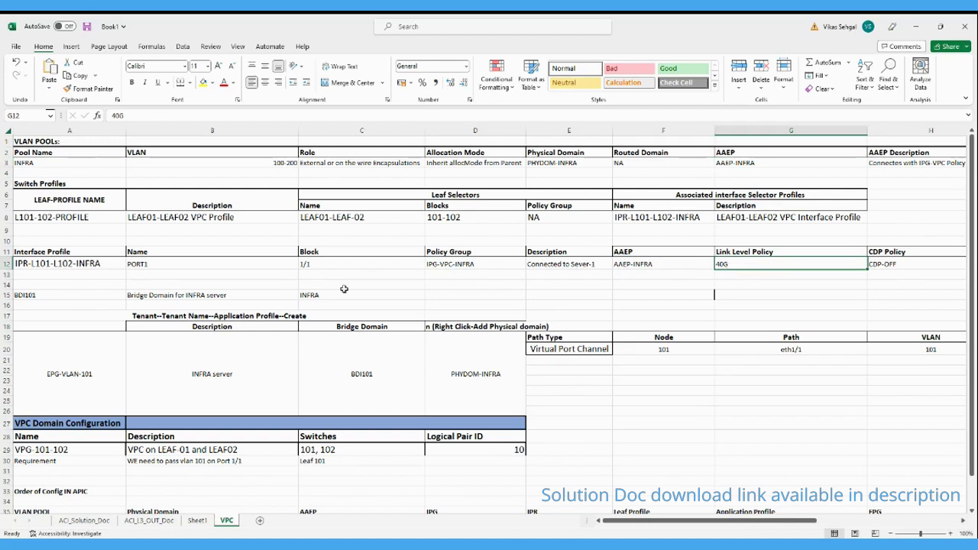
pyautogui.click(75, 264)
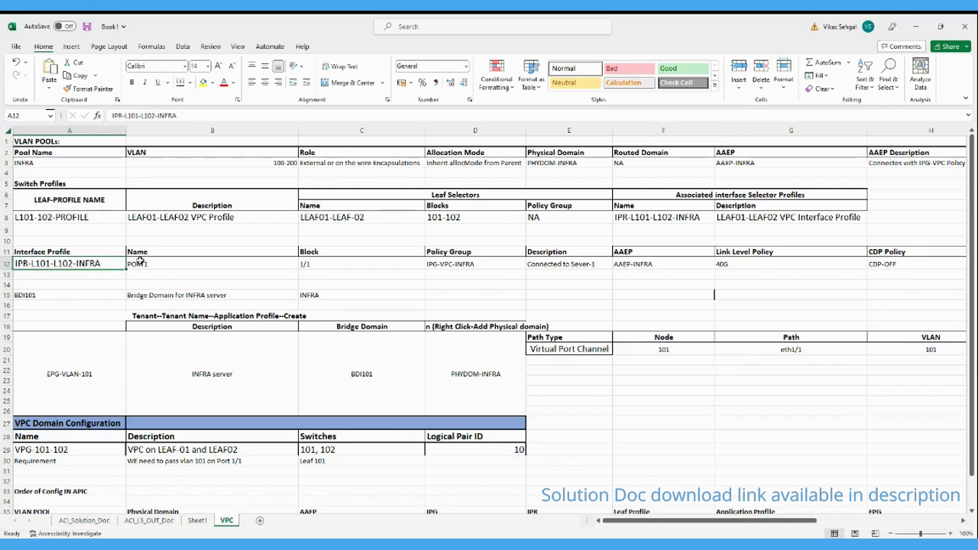
pyautogui.click(71, 218)
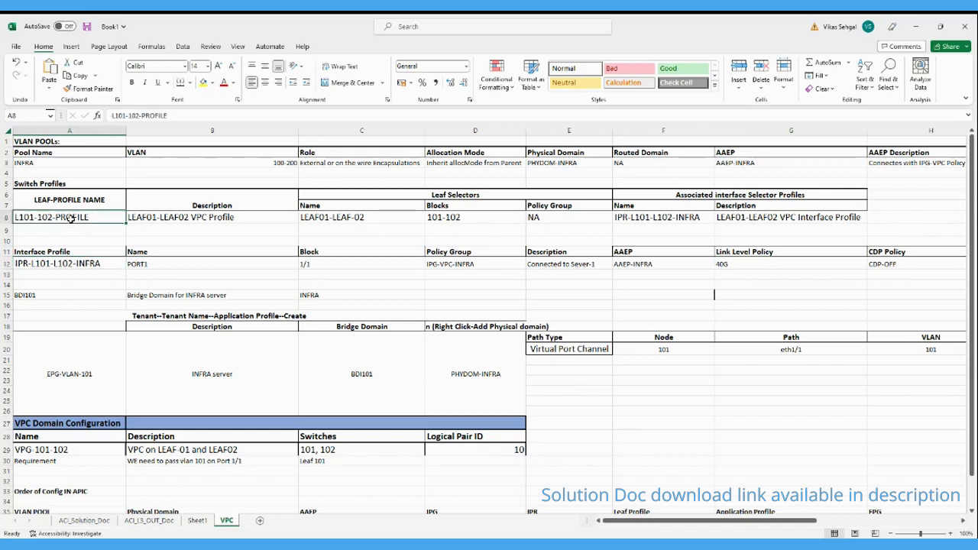
pyautogui.click(454, 221)
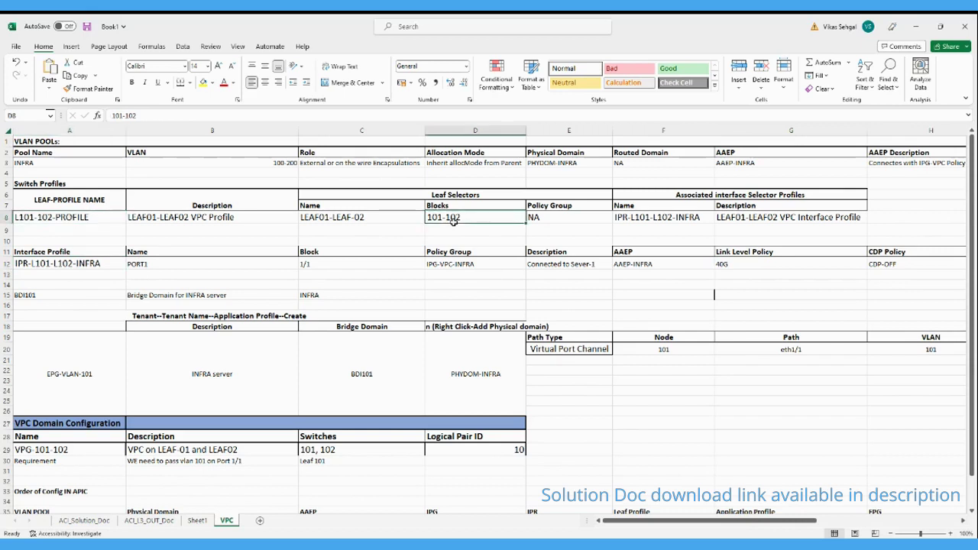
pyautogui.click(672, 221)
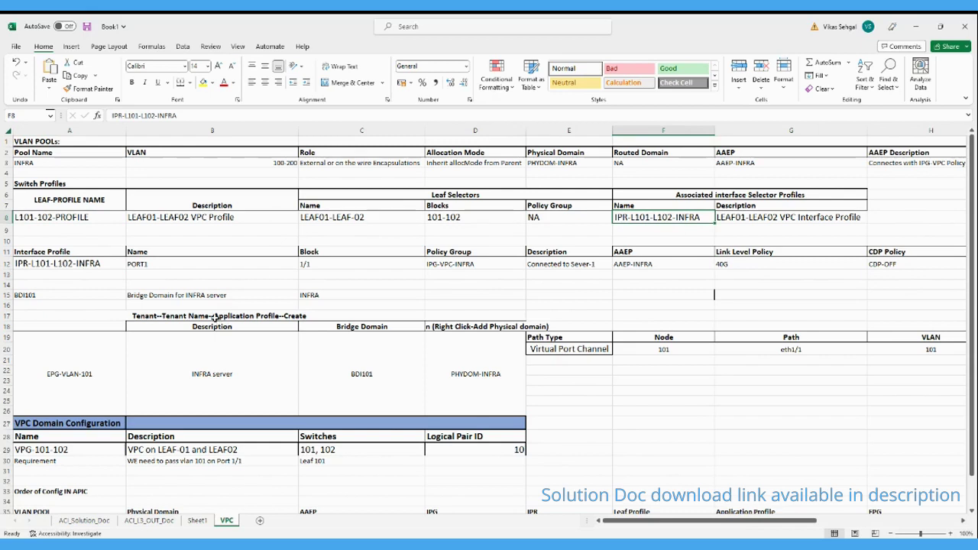
# Review the planned EPG with its bridge domain and physical domain, the VPC domain's logical pair ID, and the configuration order.
pyautogui.click(83, 373)
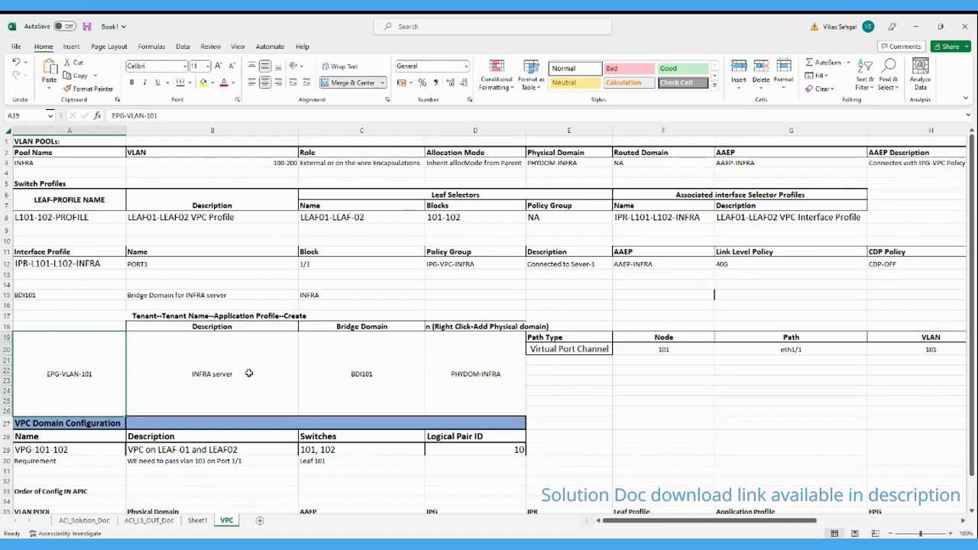
pyautogui.click(341, 378)
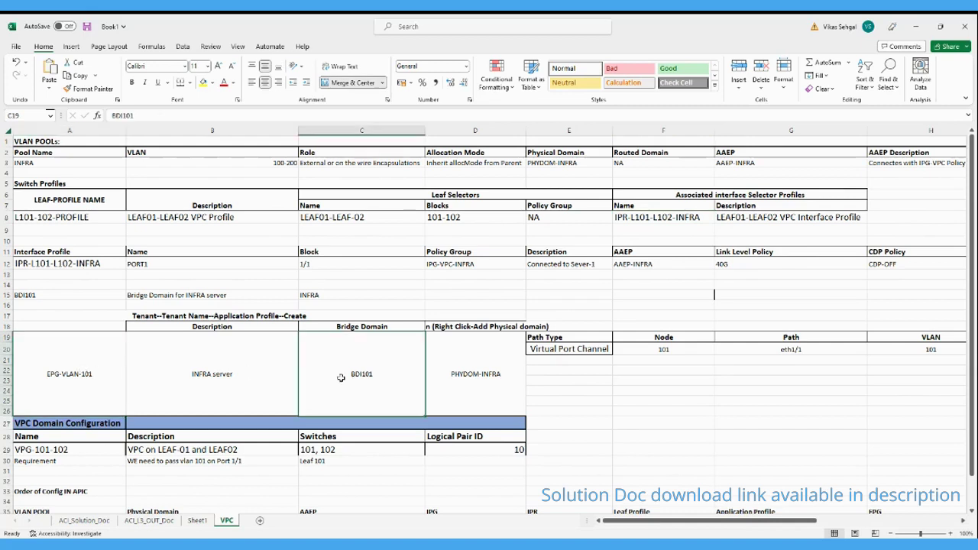
pyautogui.click(467, 388)
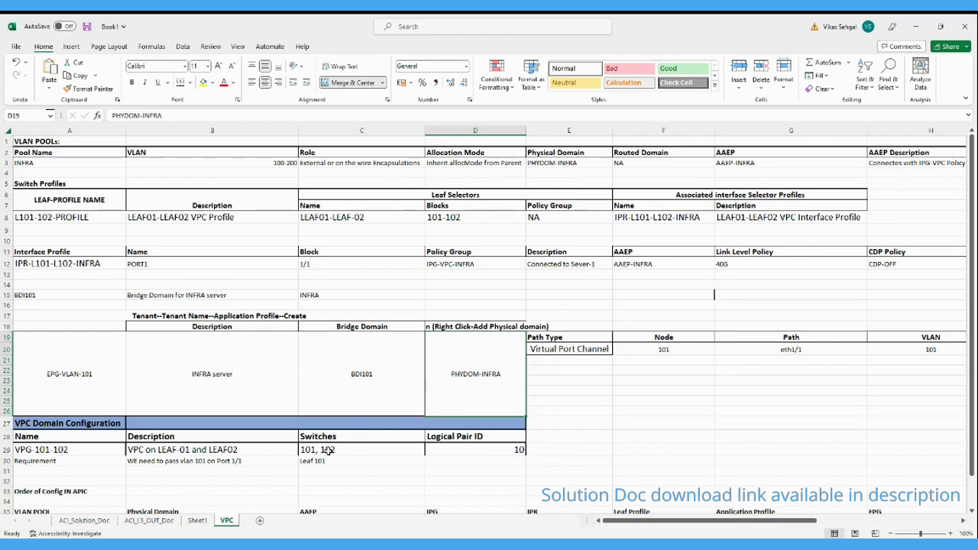
pyautogui.click(483, 451)
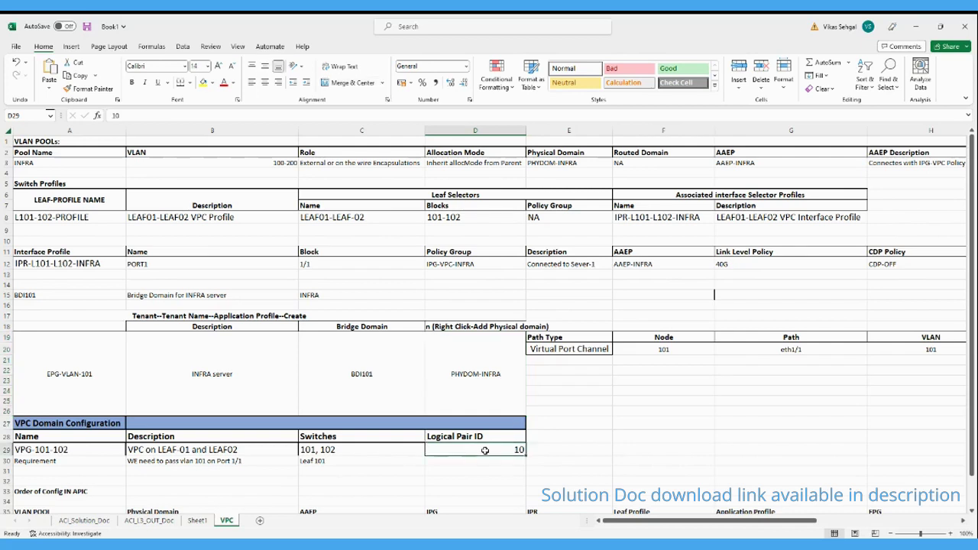
pyautogui.scroll(-1, 386, 442)
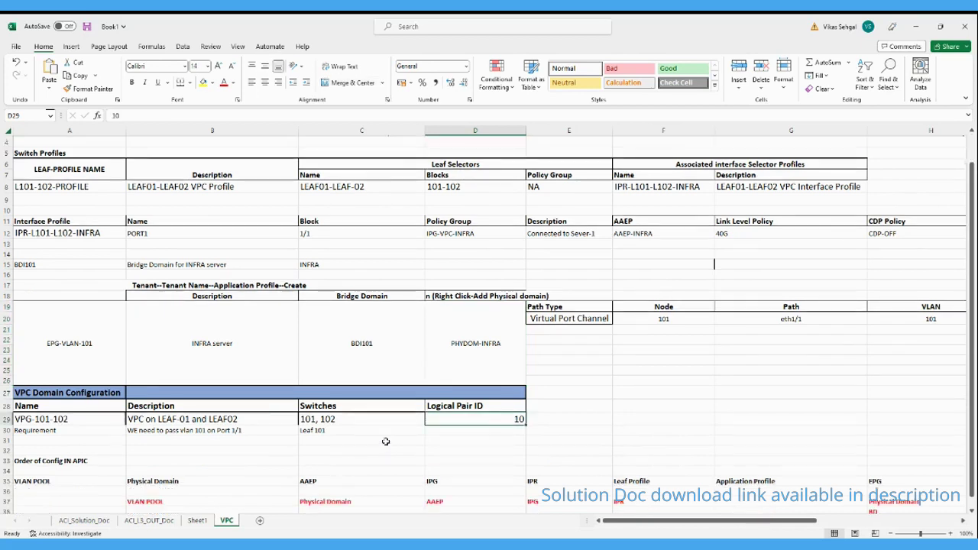
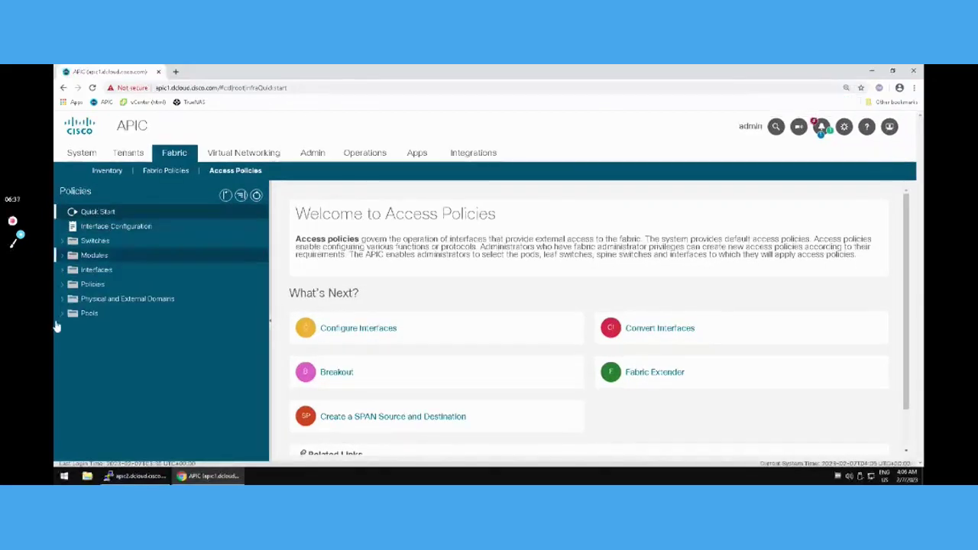
# Switch to APIC and start a new VLAN pool named INFRA in the fabric access policies.
pyautogui.click(229, 171)
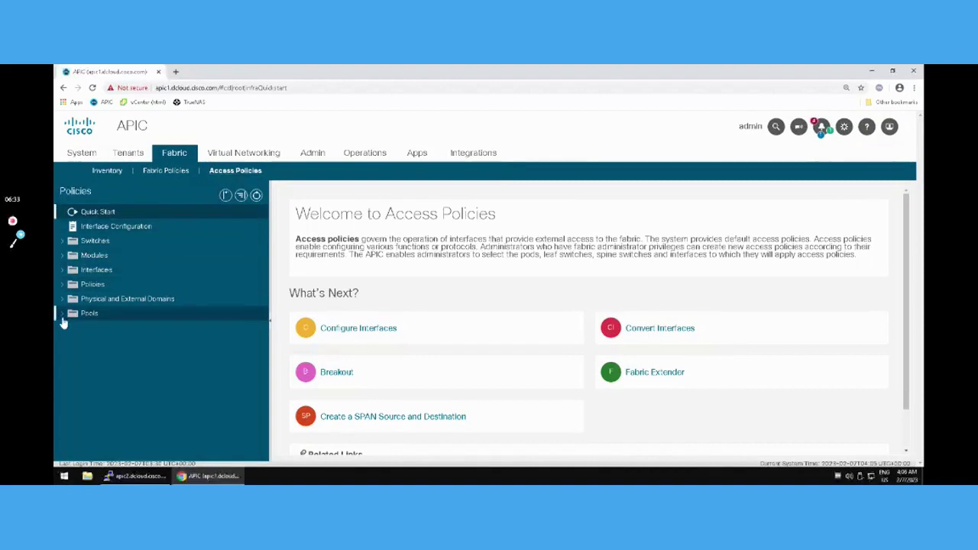
pyautogui.click(62, 315)
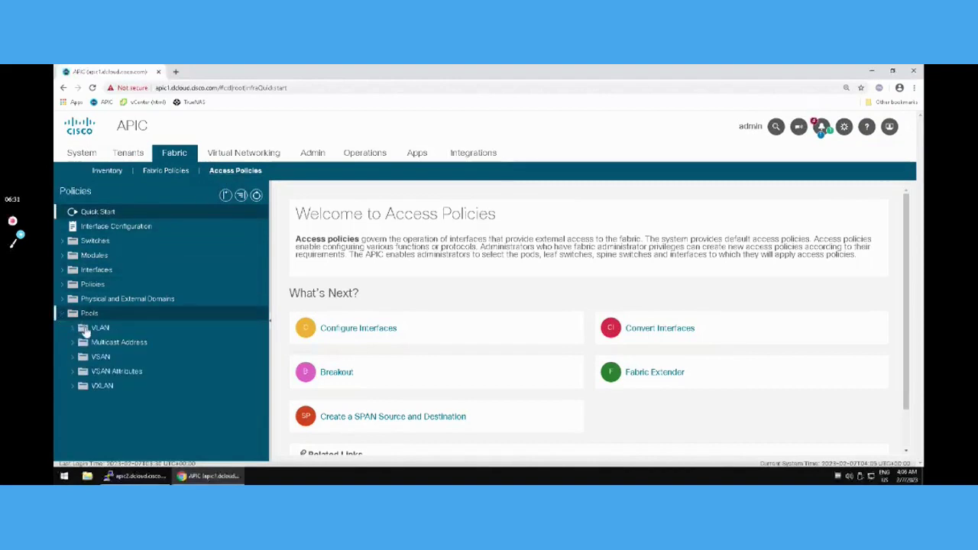
pyautogui.click(92, 328)
pyautogui.rightClick(92, 329)
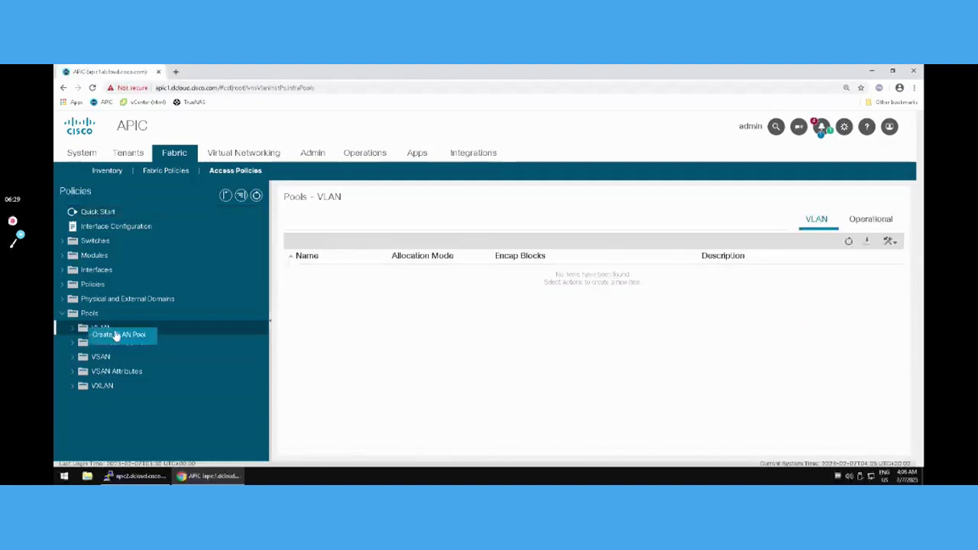
pyautogui.click(116, 337)
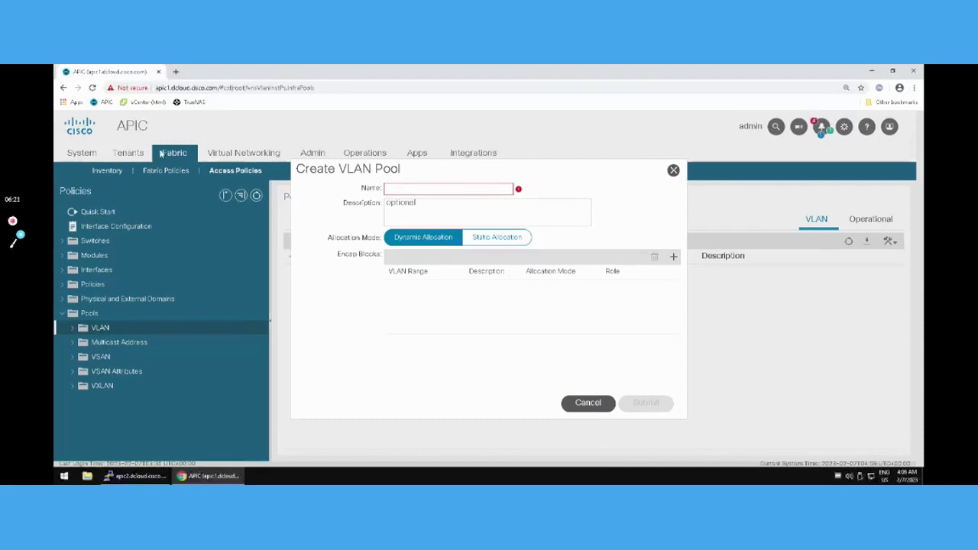
pyautogui.click(408, 188)
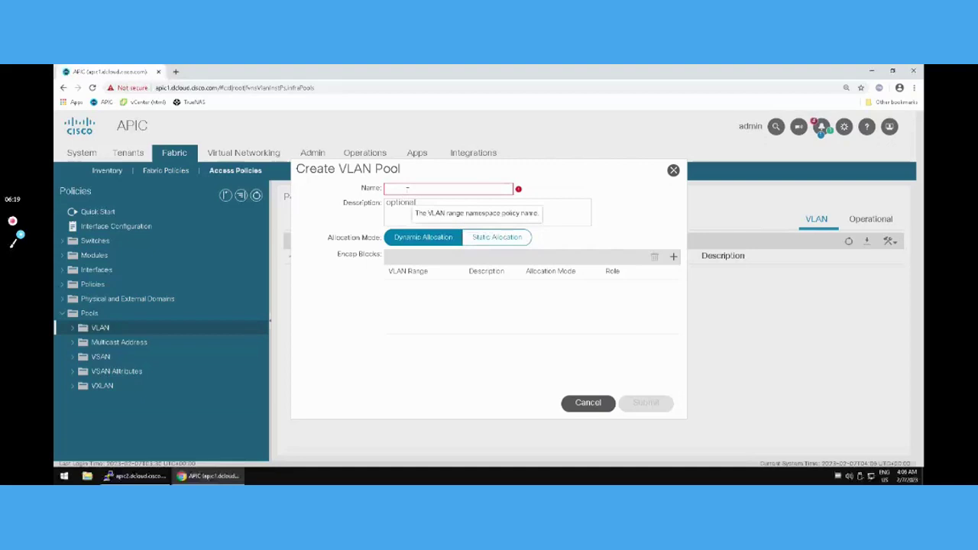
pyautogui.write('INFRA')
# Add an encap block for VLANs 100 to 200 to the pool and submit it with Static Allocation.
pyautogui.click(674, 257)
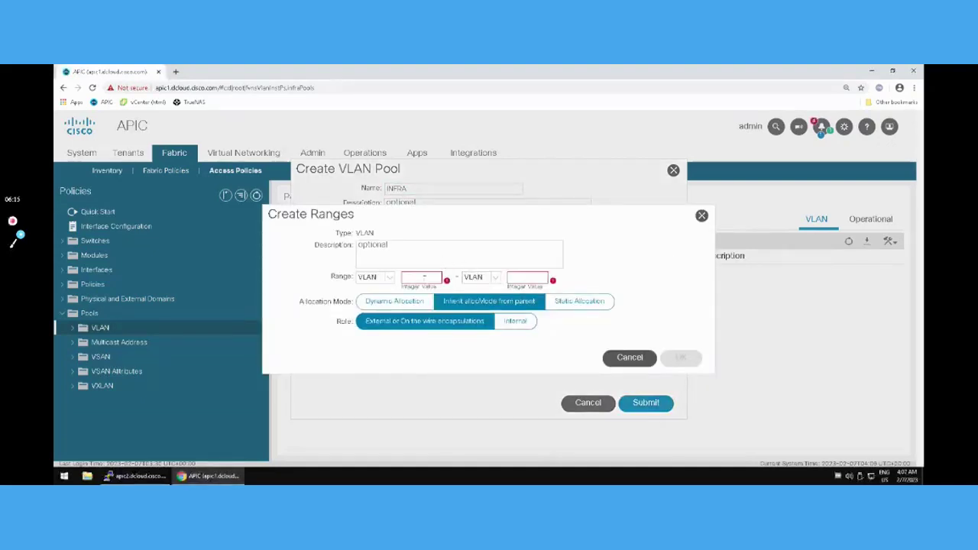
pyautogui.click(421, 278)
pyautogui.write('100')
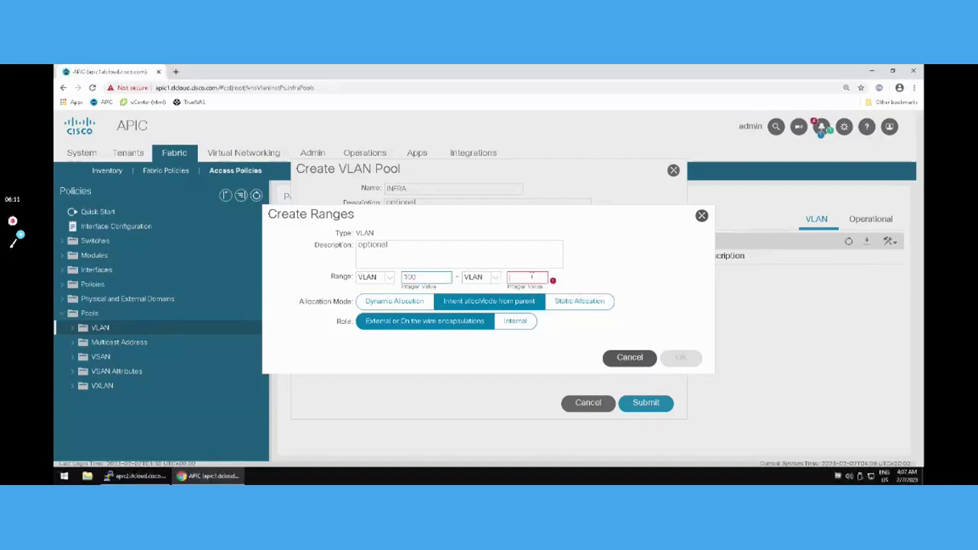
pyautogui.write('200')
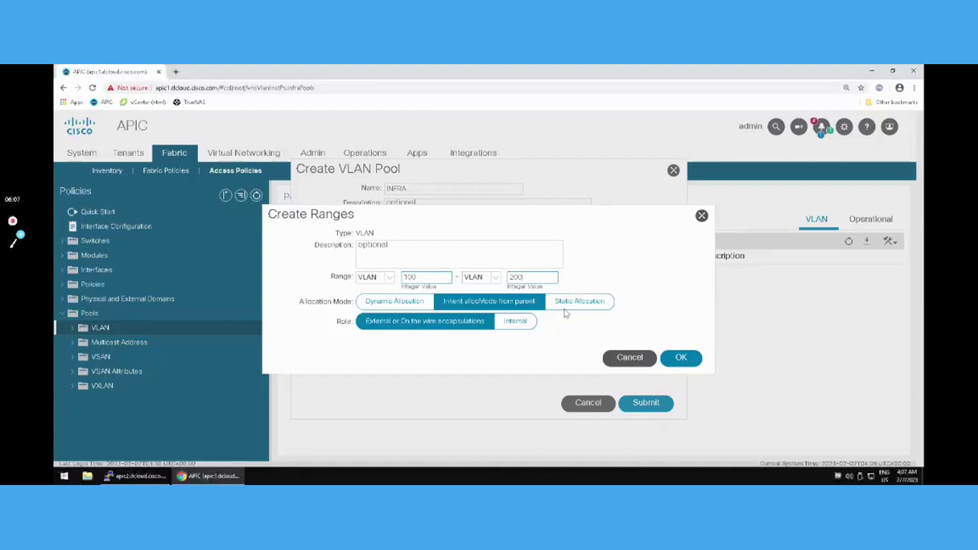
pyautogui.click(682, 359)
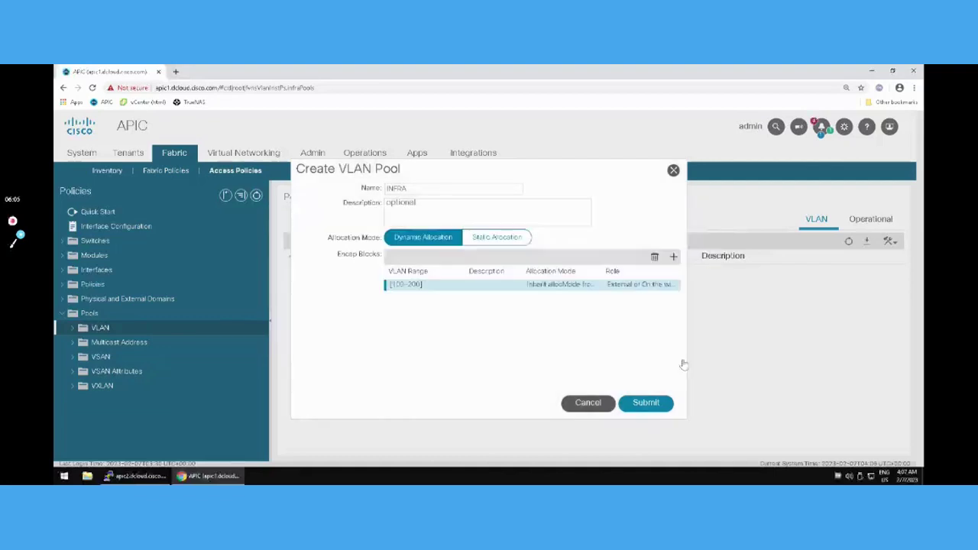
pyautogui.click(491, 238)
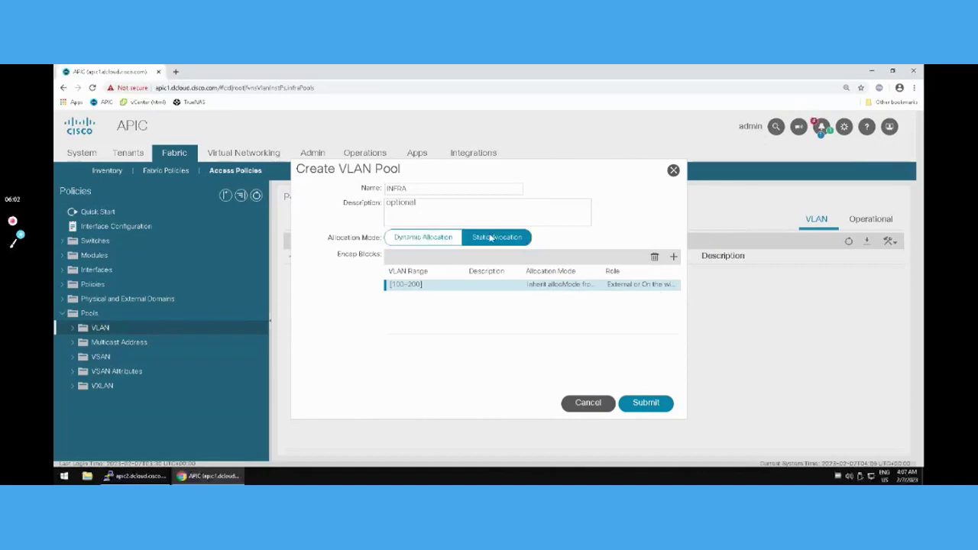
pyautogui.click(633, 403)
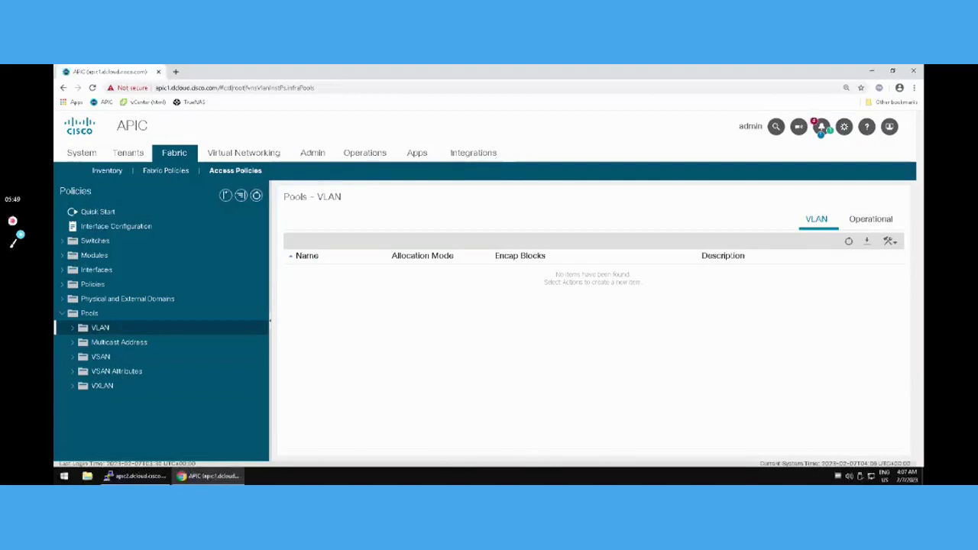
# Create a physical domain named PHYDOM-INFRA that uses the static VLAN pool INFRA, and submit it.
pyautogui.click(63, 314)
pyautogui.click(63, 299)
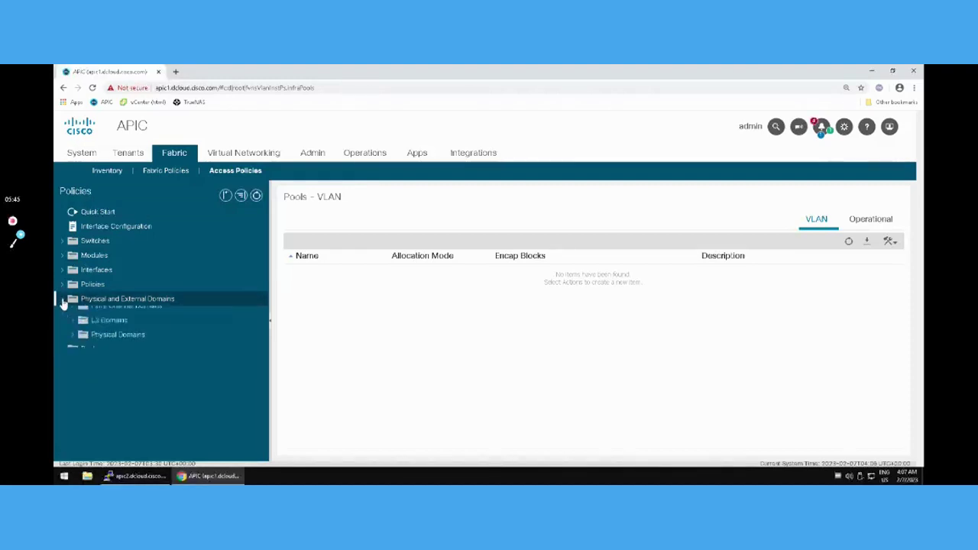
pyautogui.click(73, 358)
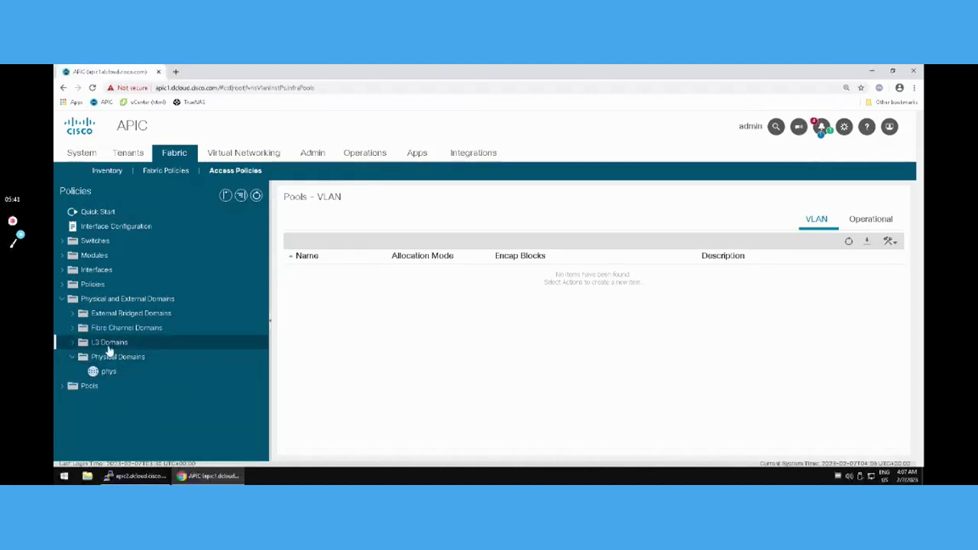
pyautogui.click(113, 360)
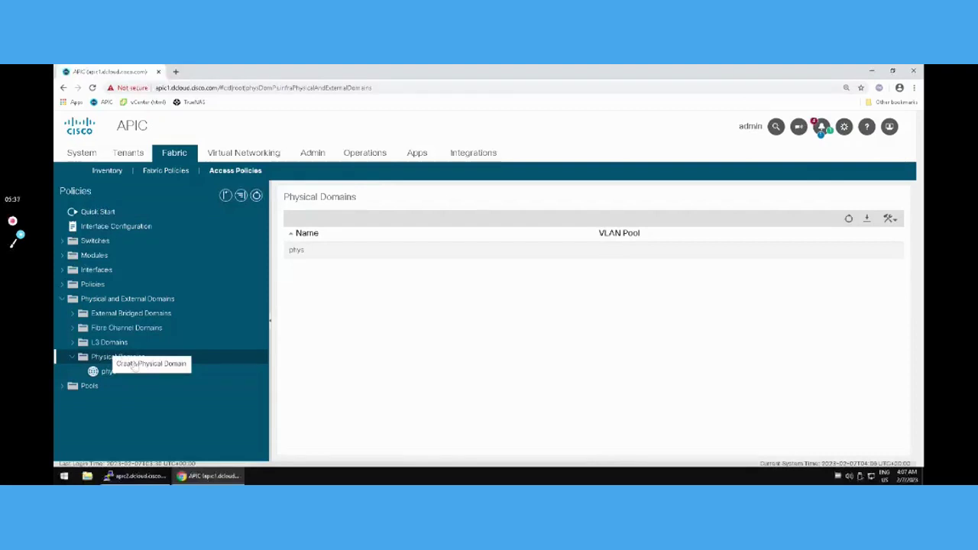
pyautogui.click(131, 364)
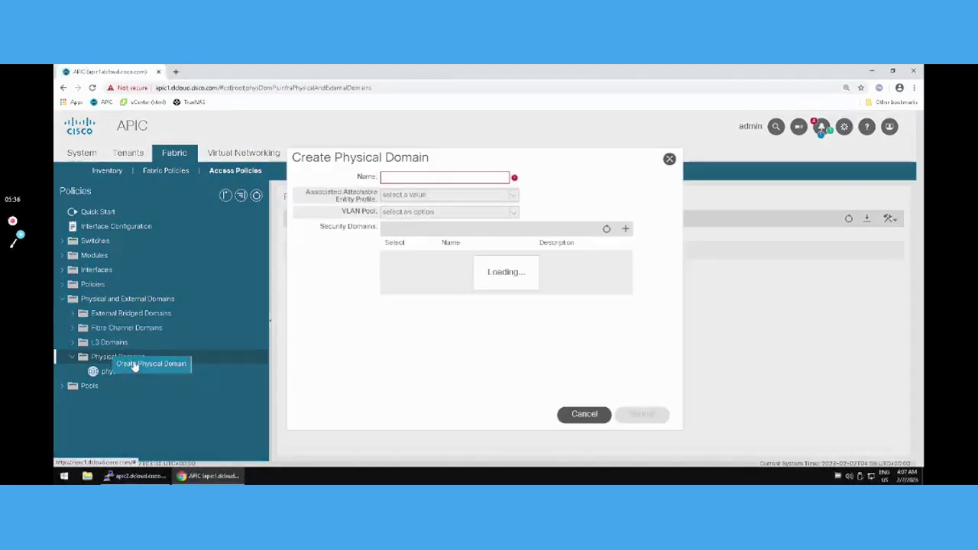
pyautogui.click(420, 176)
pyautogui.write('PHYDOM-INFRA')
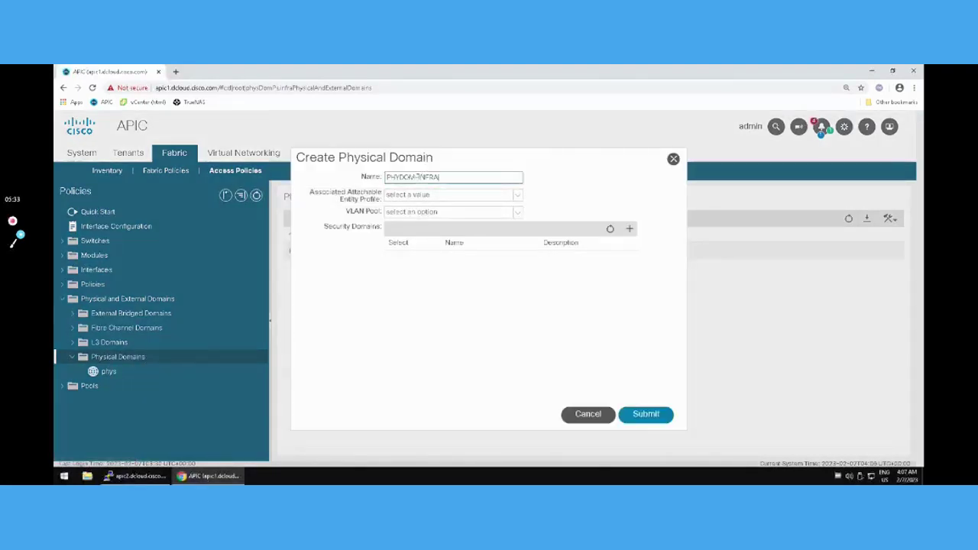
pyautogui.click(518, 215)
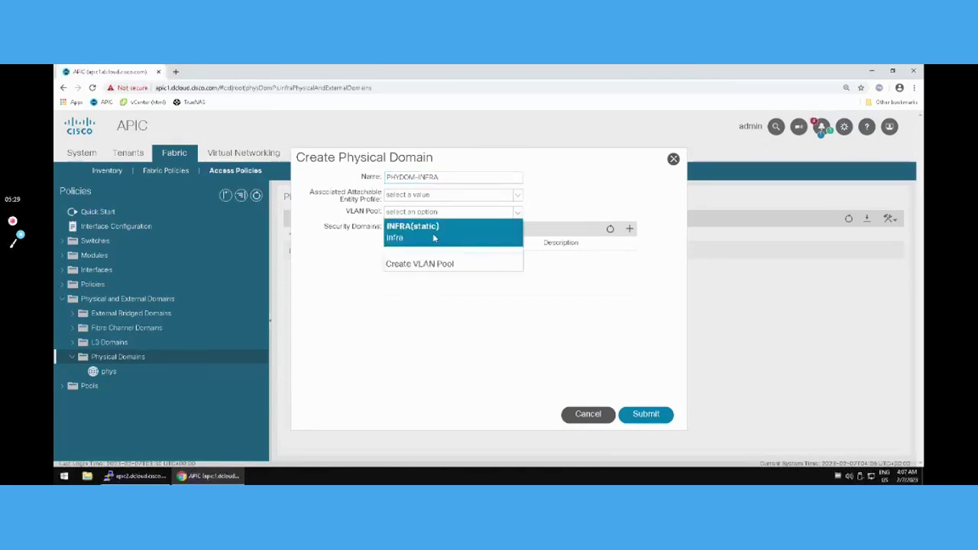
pyautogui.click(434, 239)
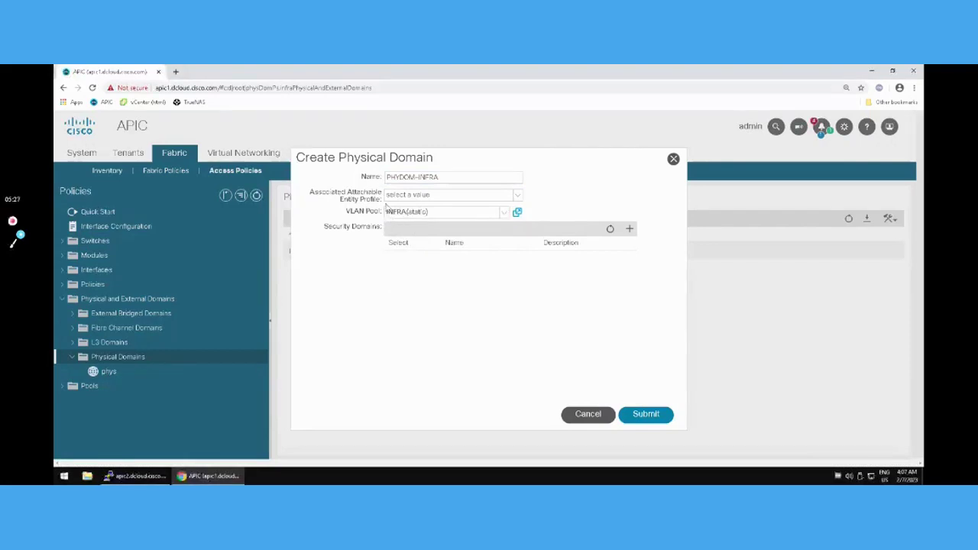
pyautogui.click(630, 413)
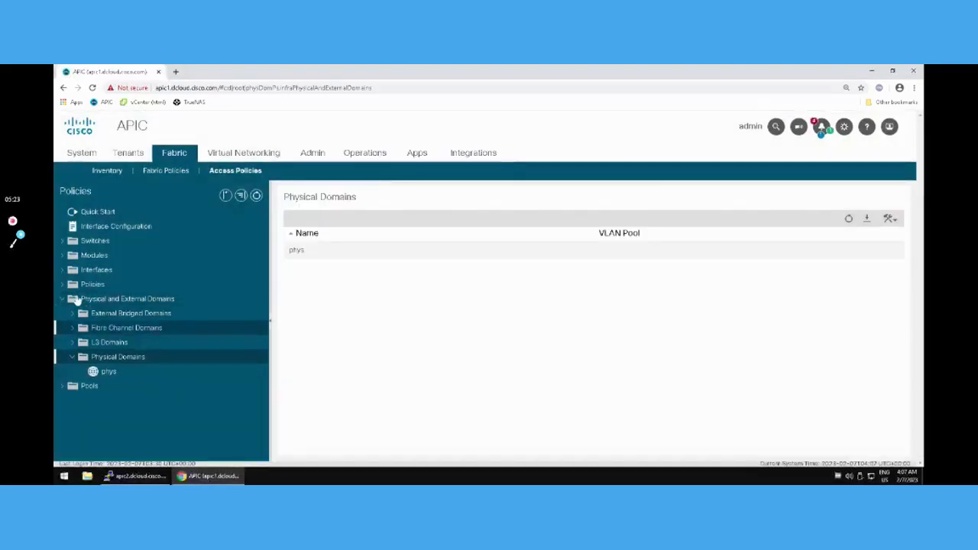
# Start a new attachable access entity profile named AAEP-INFRA in the global access policies.
pyautogui.click(65, 301)
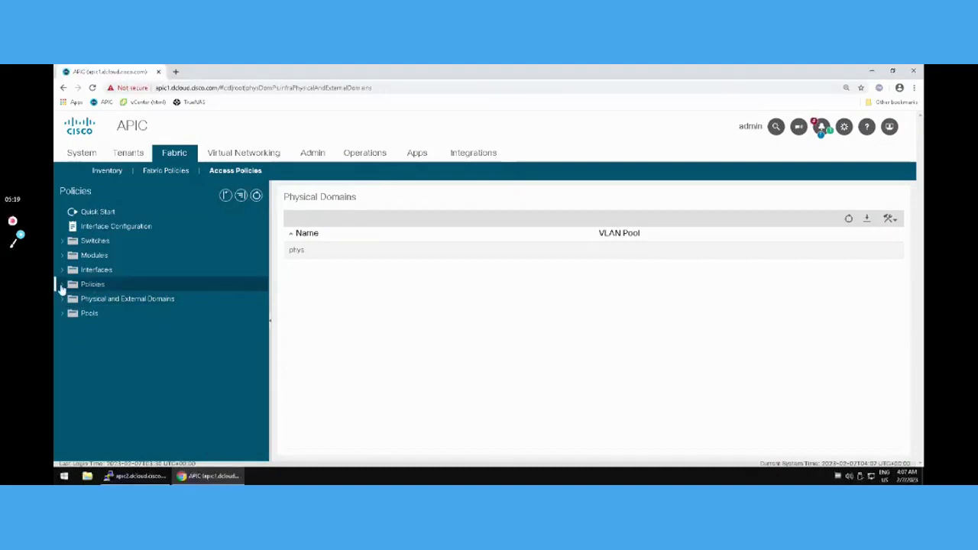
pyautogui.click(62, 286)
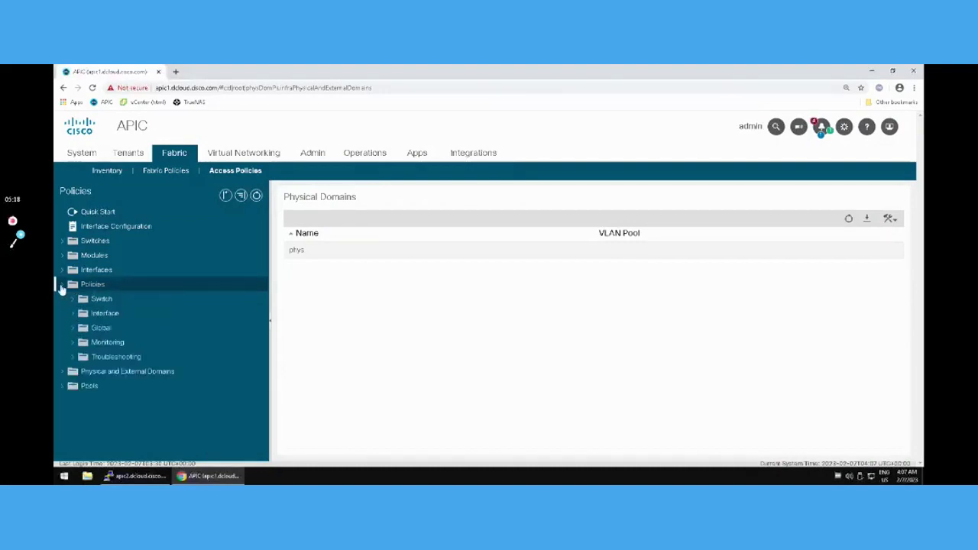
pyautogui.click(73, 328)
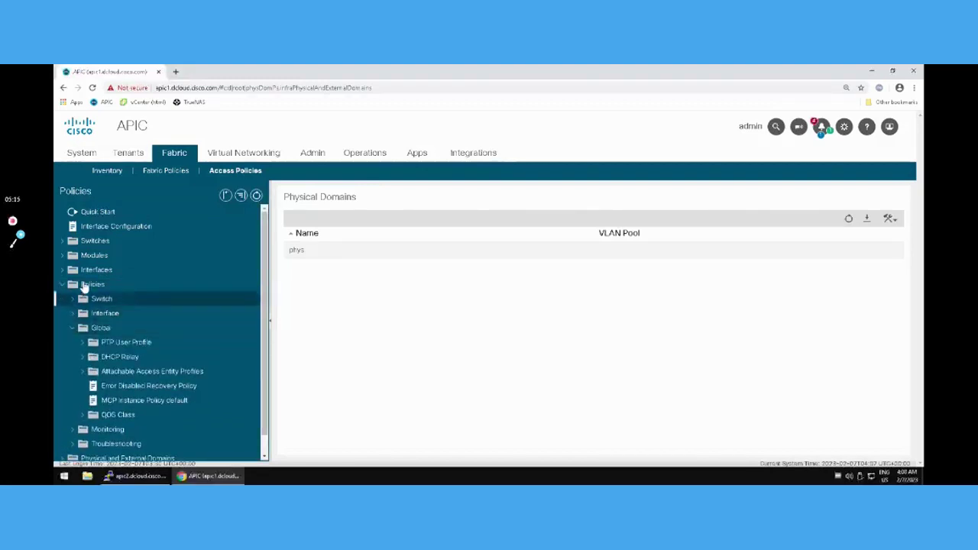
pyautogui.click(123, 374)
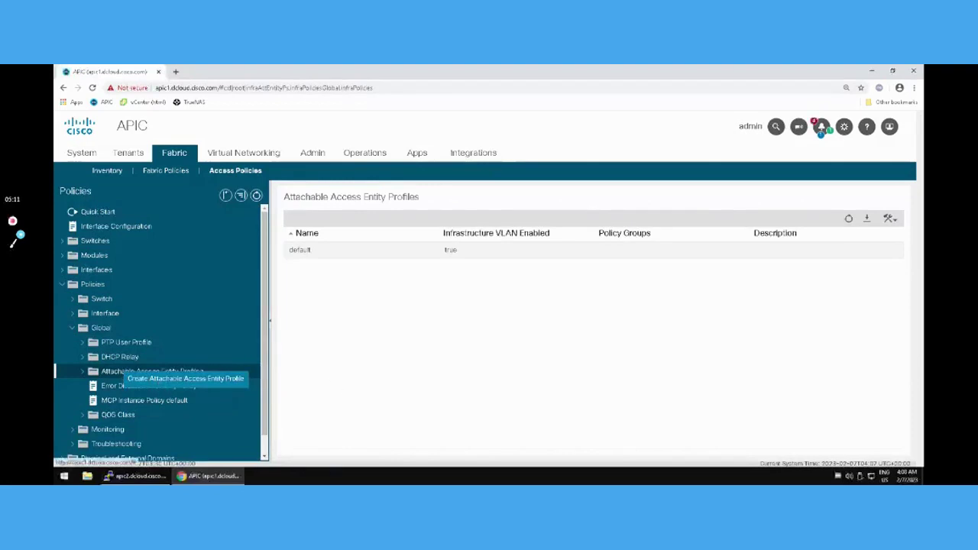
pyautogui.click(183, 379)
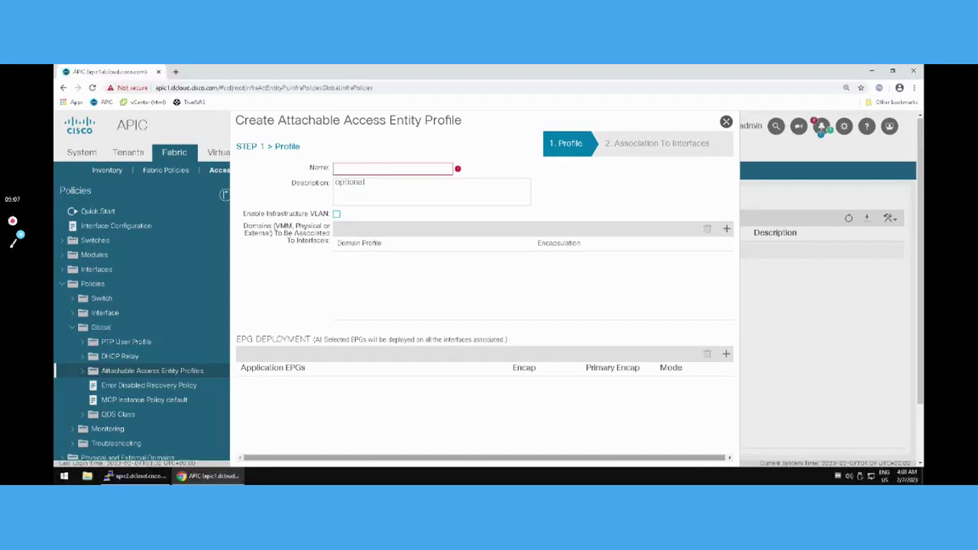
pyautogui.click(385, 168)
pyautogui.write('AAEP-INFRA')
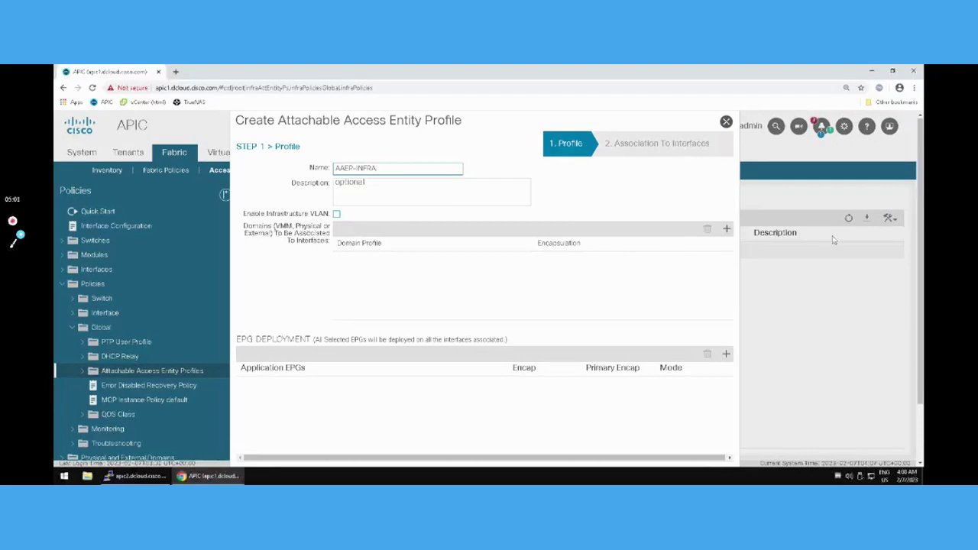
# Associate the PHYDOM-INFRA physical domain with the entity profile and finish creating it without associating any interfaces.
pyautogui.click(726, 229)
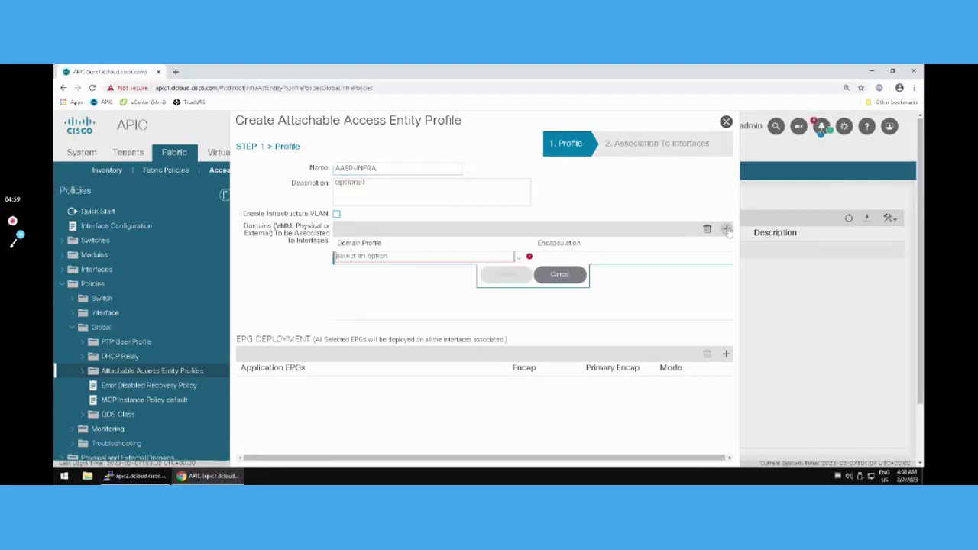
pyautogui.click(520, 259)
pyautogui.click(487, 269)
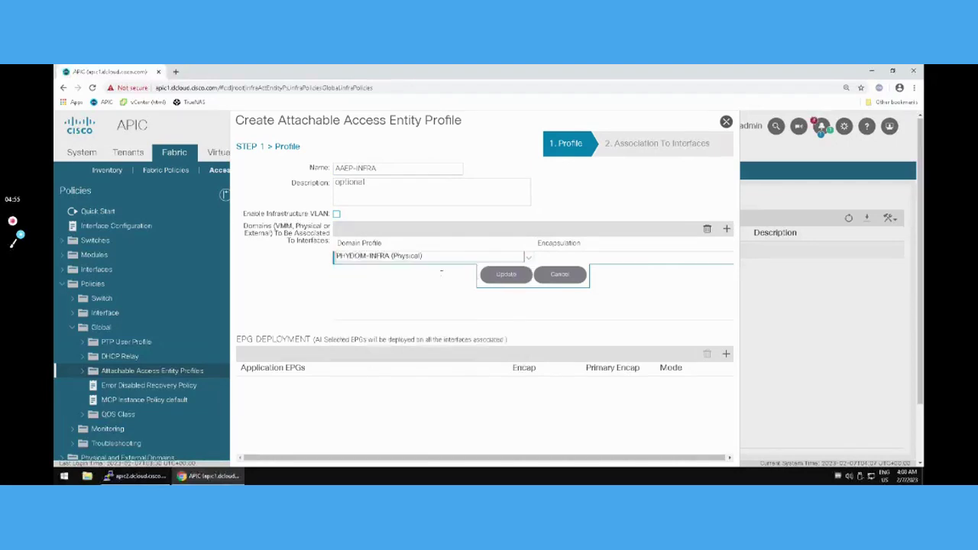
pyautogui.click(502, 275)
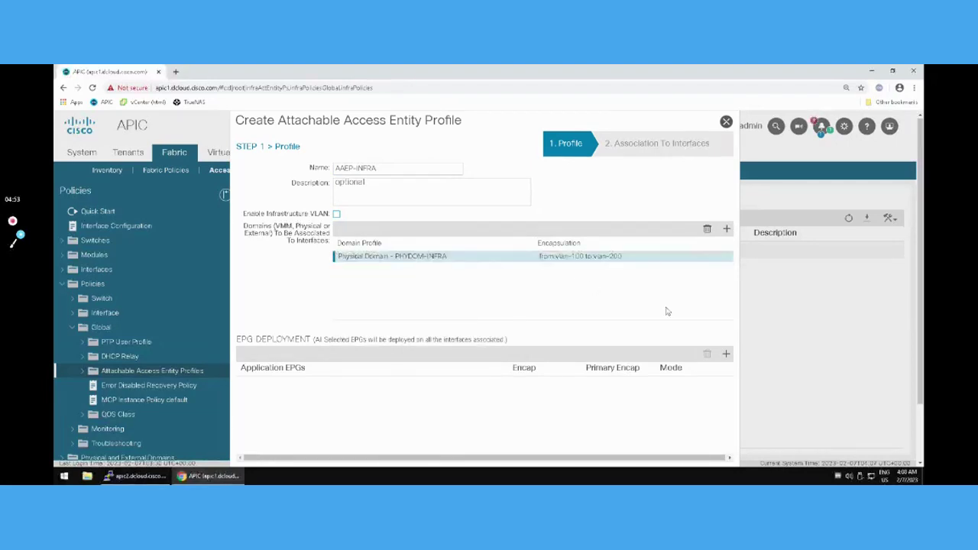
pyautogui.scroll(-1, 666, 310)
pyautogui.click(699, 451)
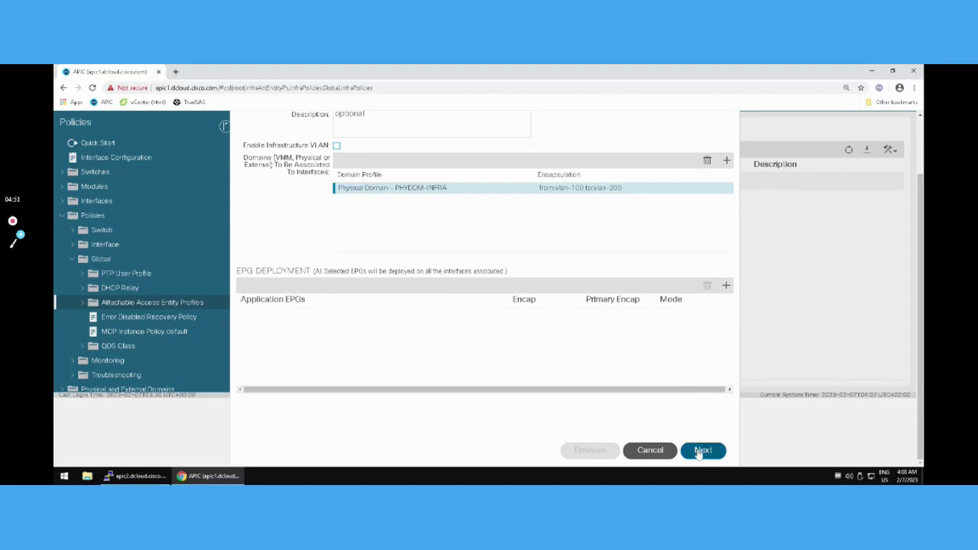
pyautogui.click(699, 451)
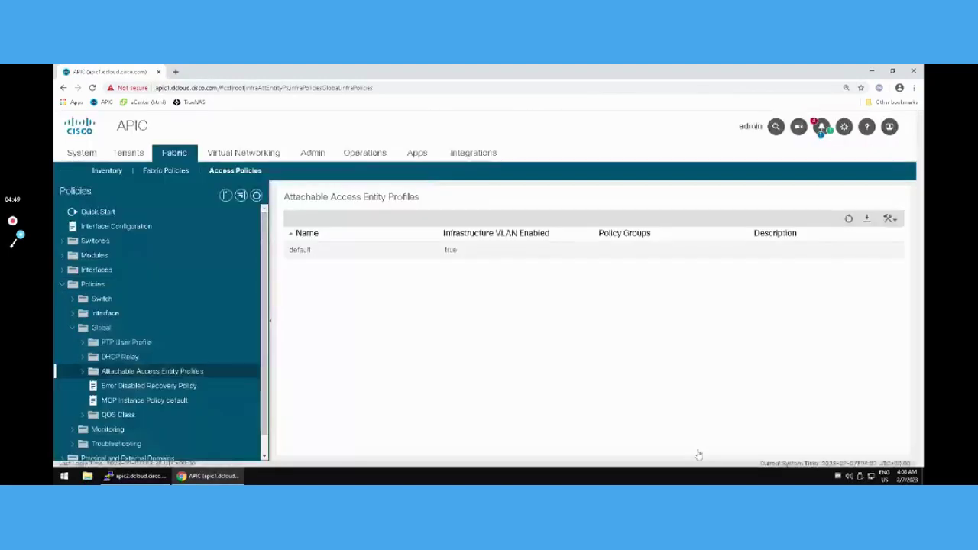
# Start a new VPC interface policy group named IPG-VPC-INFRA for the leaf interfaces.
pyautogui.click(62, 282)
pyautogui.click(62, 271)
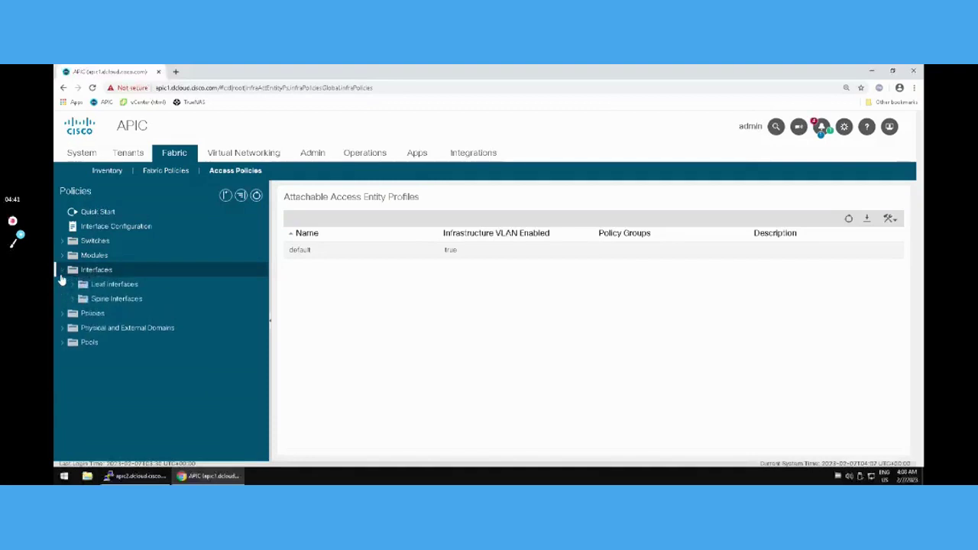
pyautogui.click(72, 286)
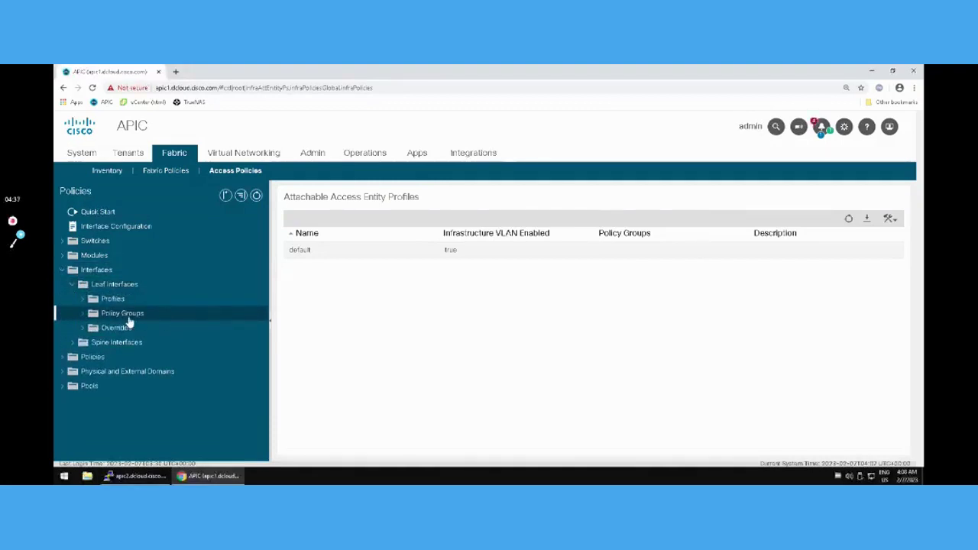
pyautogui.click(82, 315)
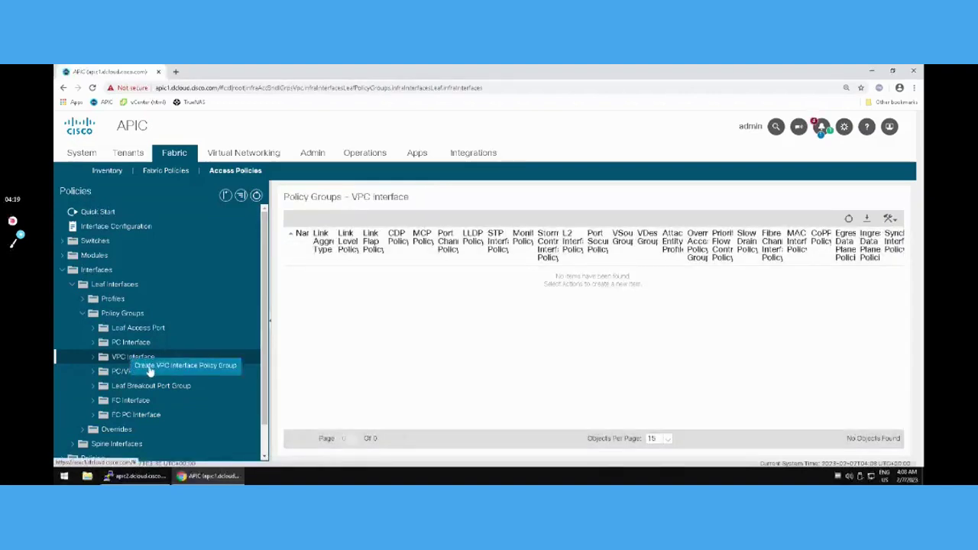
pyautogui.click(160, 365)
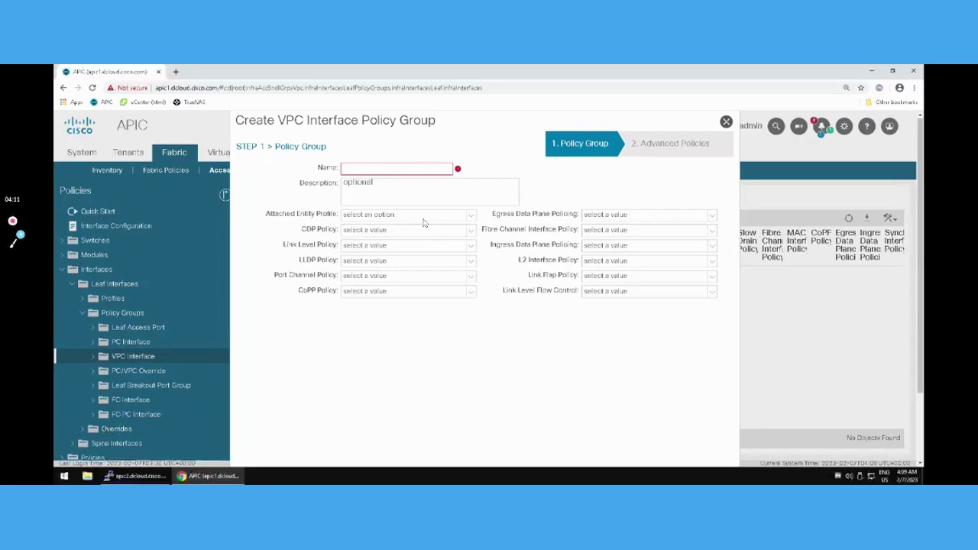
pyautogui.click(370, 168)
pyautogui.write('IPG-VPC-INFRA')
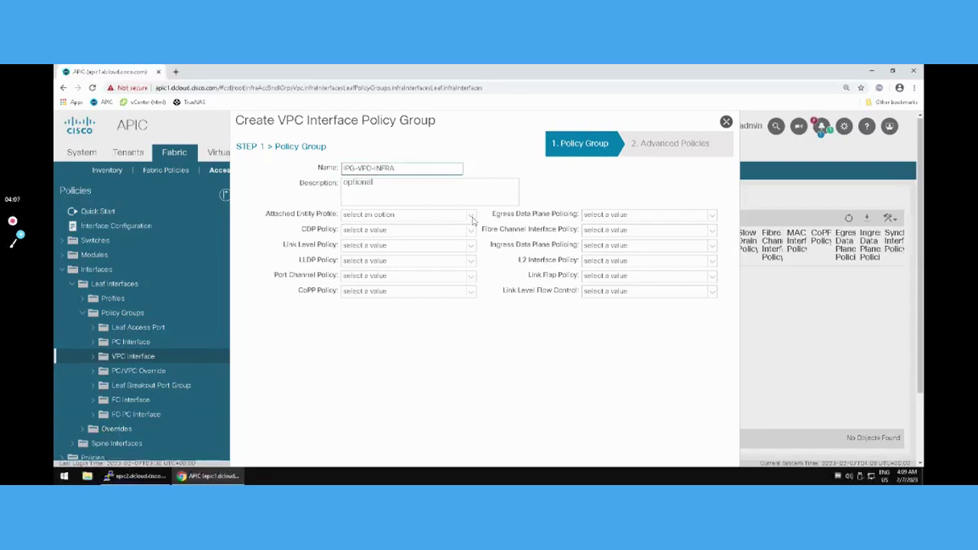
# Attach entity profile AAEP-INFRA and the default CDP policy to the policy group, and finish creating it.
pyautogui.click(472, 216)
pyautogui.click(411, 233)
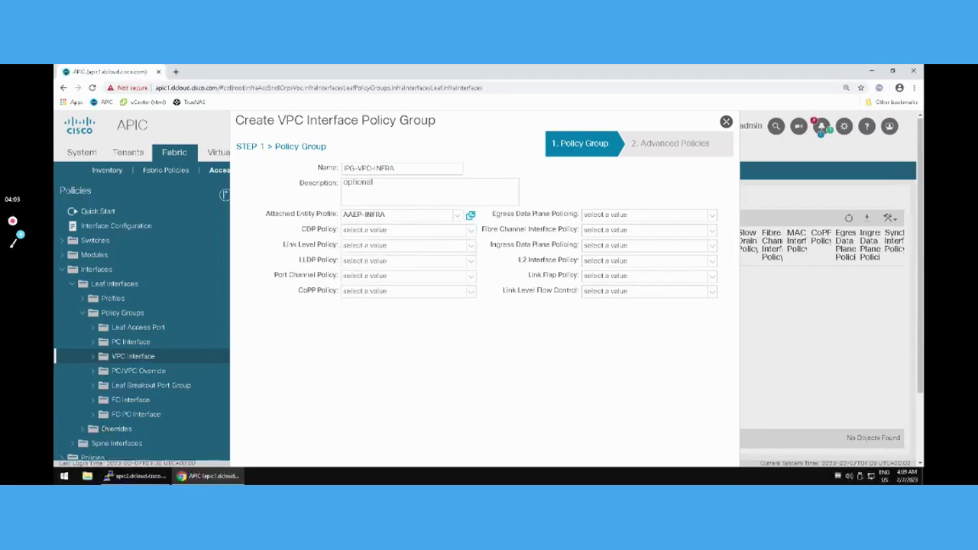
pyautogui.click(472, 232)
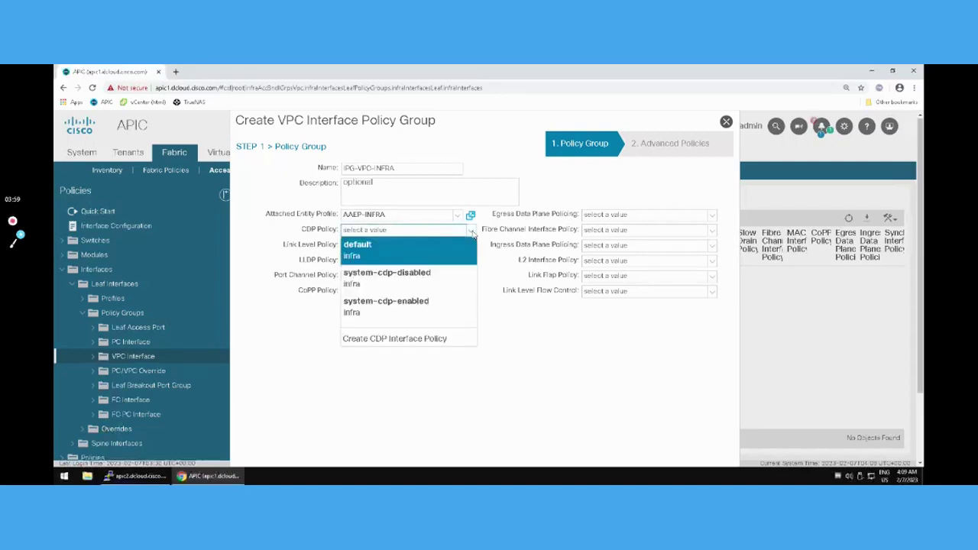
pyautogui.click(392, 257)
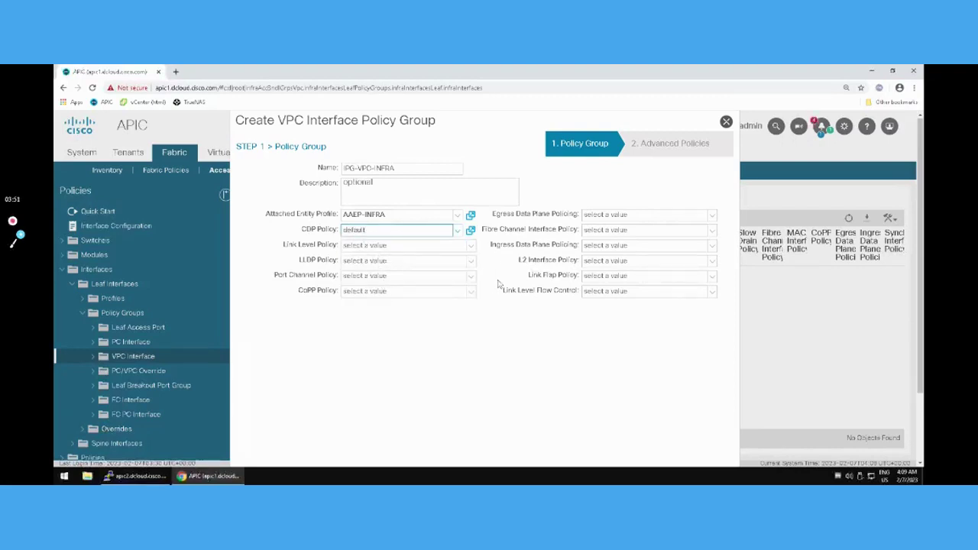
pyautogui.scroll(-2, 663, 396)
pyautogui.click(698, 452)
pyautogui.click(699, 455)
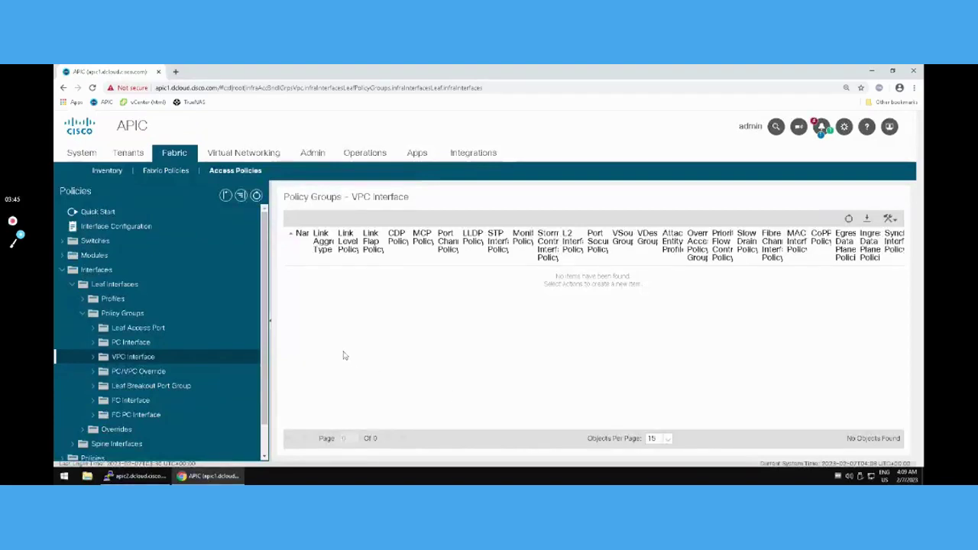
# Start a new leaf interface profile named IPR-L101-L102-INFRA.
pyautogui.rightClick(102, 304)
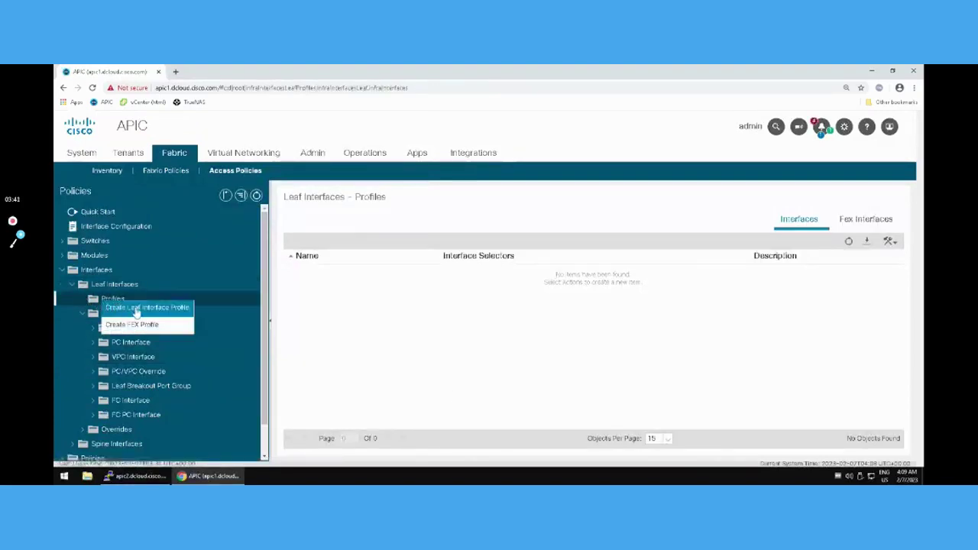
pyautogui.click(147, 308)
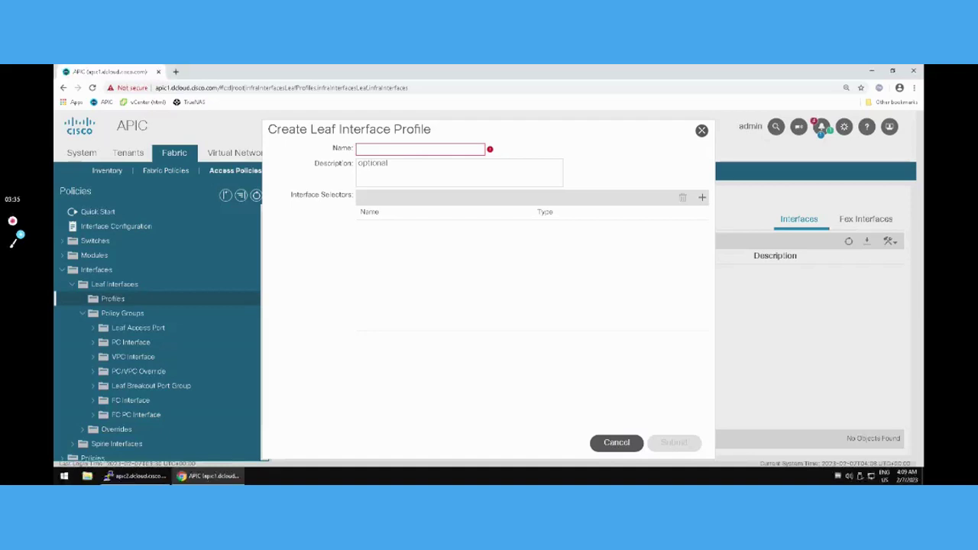
pyautogui.click(377, 150)
pyautogui.write('IPR-L101-L102-INFRA')
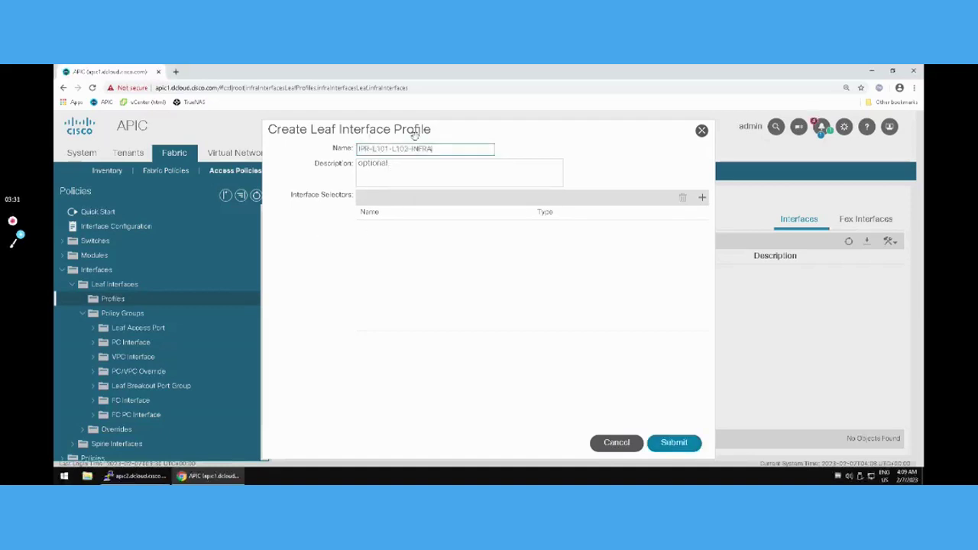
# Add an access port selector named PORT1 with interface ID 1/1 to the leaf interface profile.
pyautogui.click(703, 199)
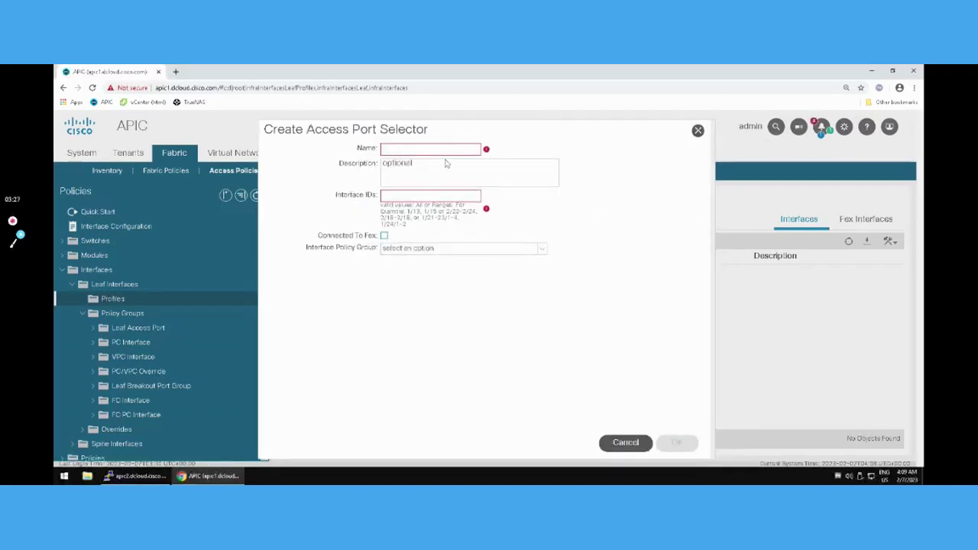
pyautogui.write('PORT1')
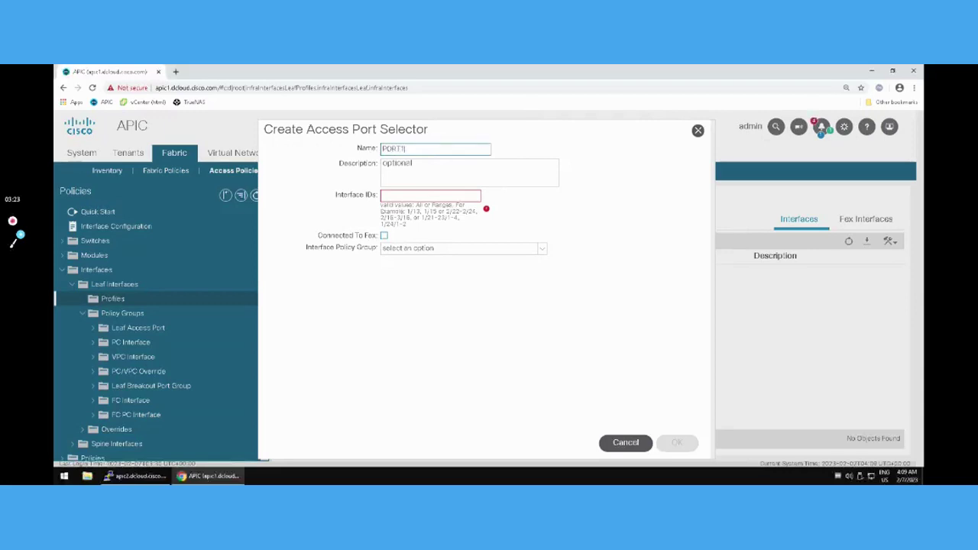
pyautogui.click(418, 196)
pyautogui.write('/1')
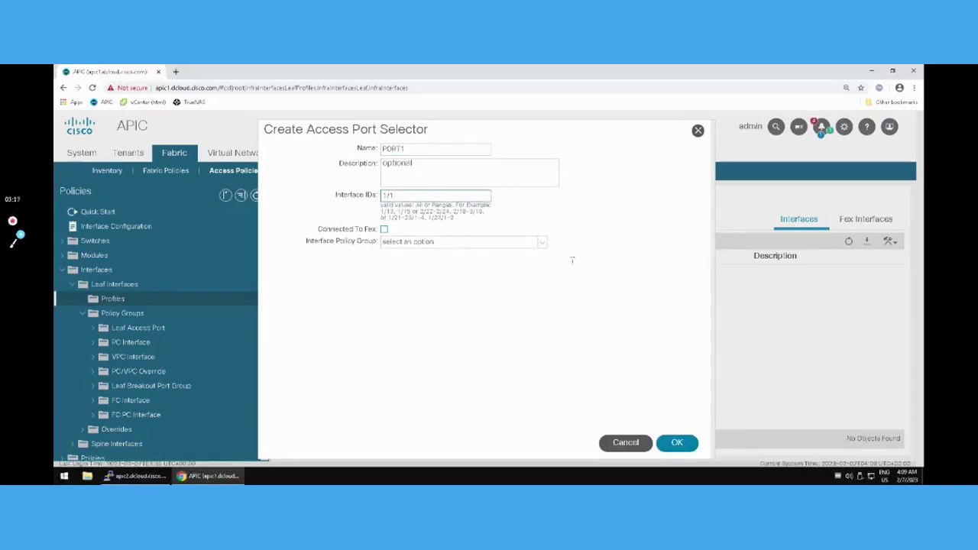
# Assign the IPG-VPC-INFRA policy group to the port selector and finish creating the leaf interface profile.
pyautogui.click(542, 251)
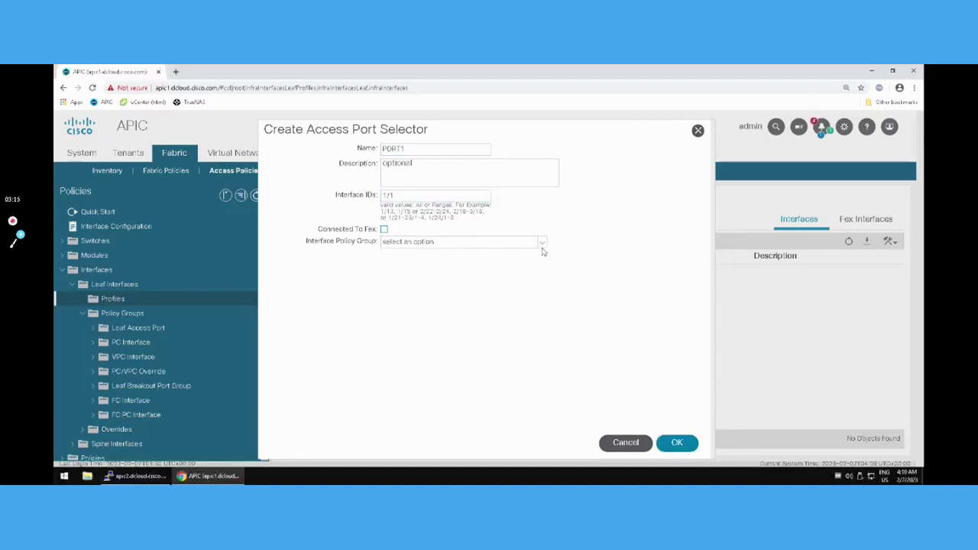
pyautogui.click(543, 243)
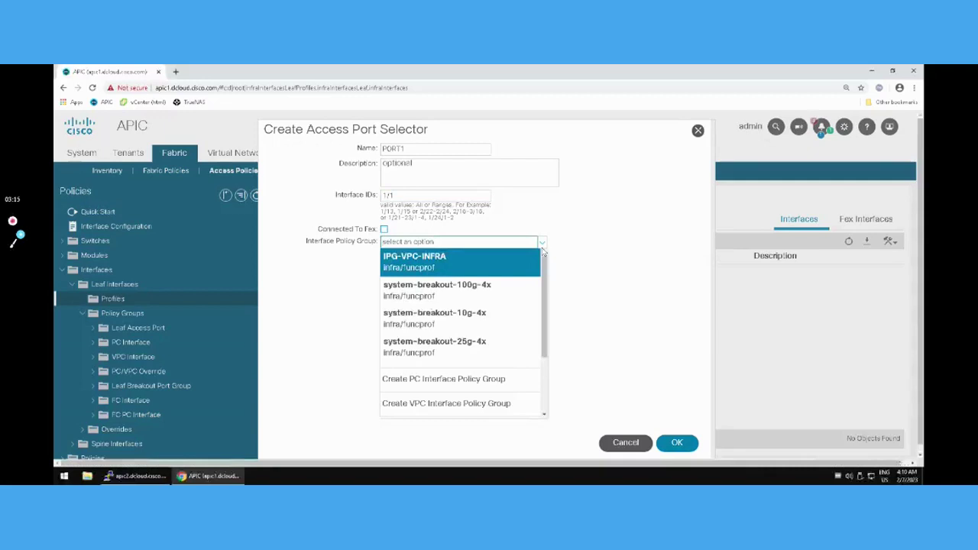
pyautogui.click(470, 266)
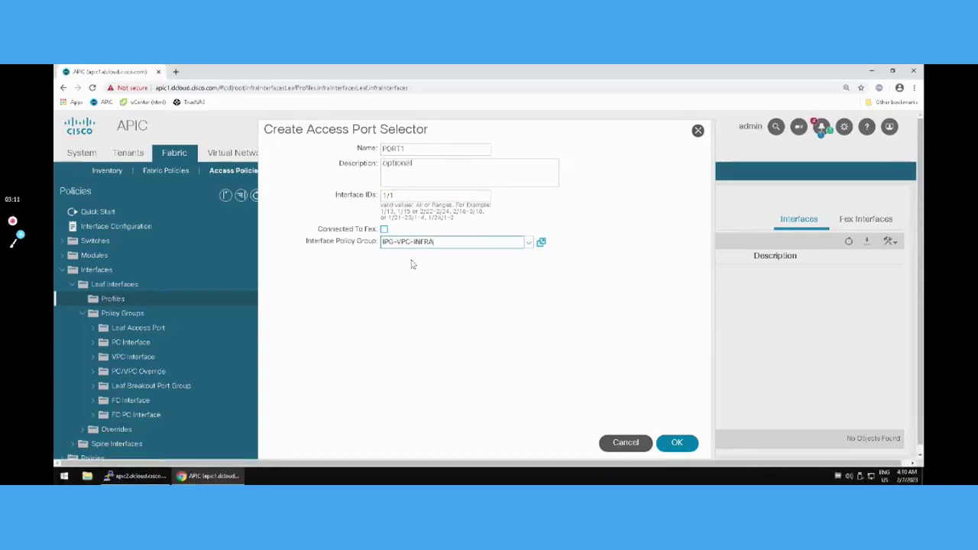
pyautogui.click(677, 446)
pyautogui.click(675, 443)
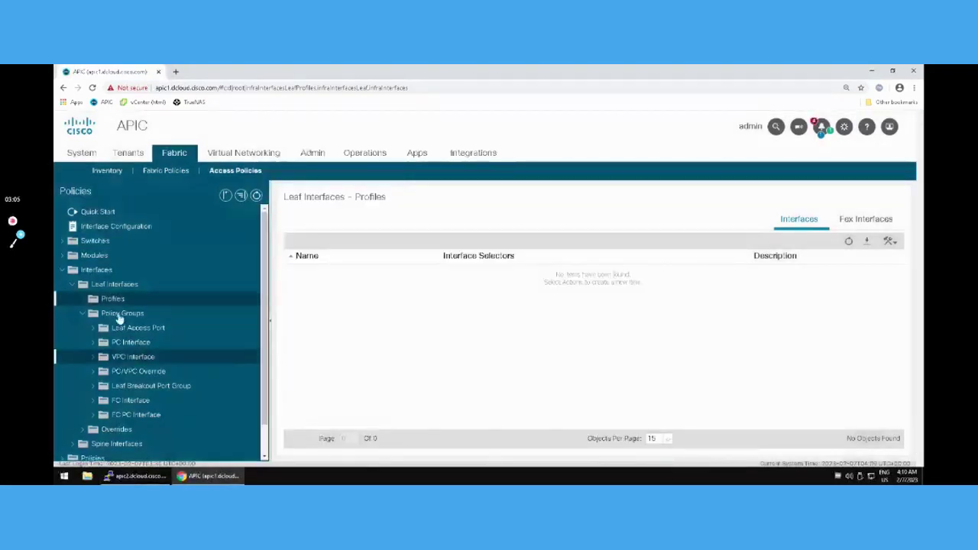
# Start a new leaf switch profile named L101-102-PROFILE.
pyautogui.click(59, 242)
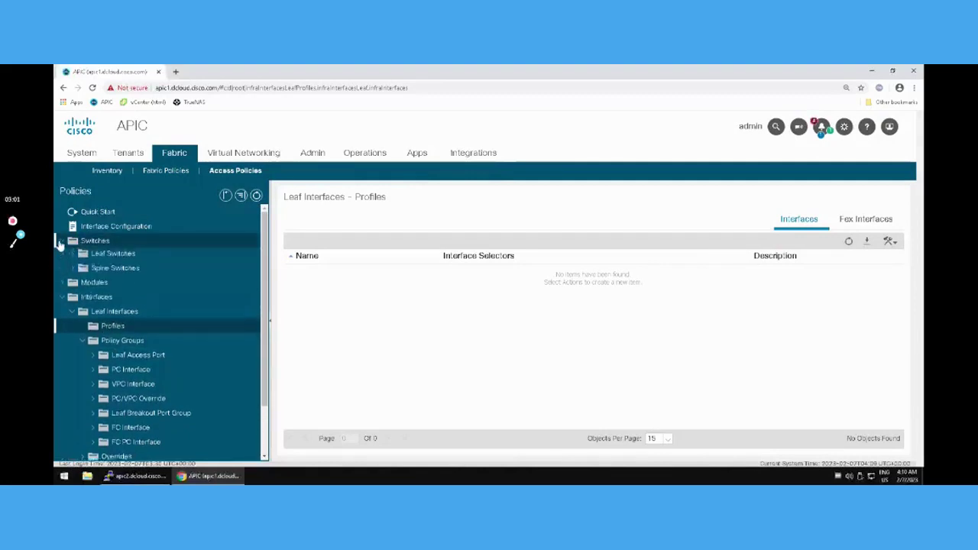
pyautogui.click(73, 257)
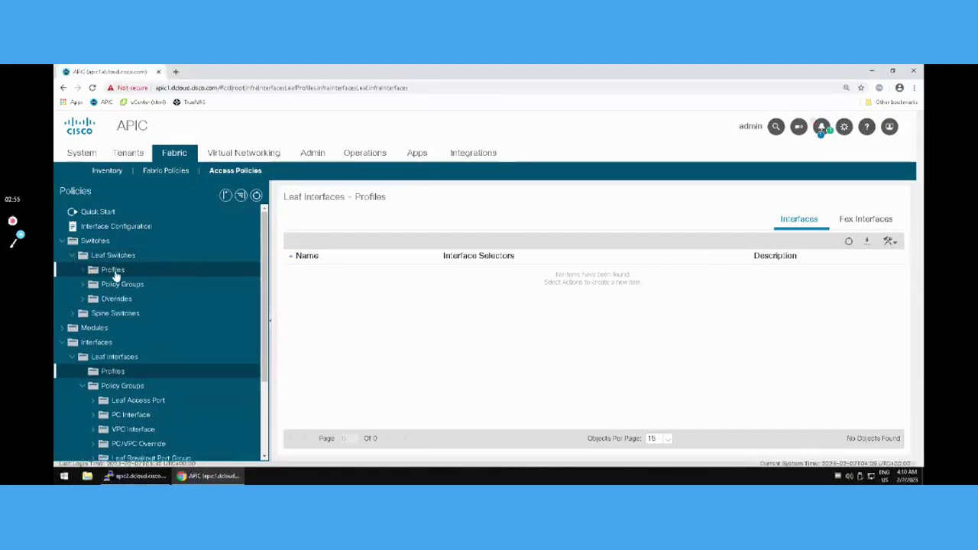
pyautogui.rightClick(114, 273)
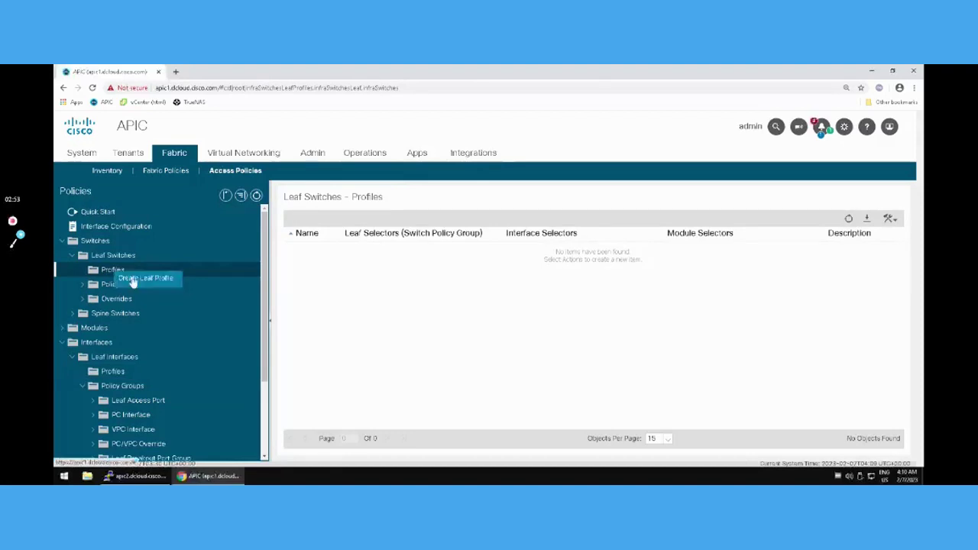
pyautogui.click(145, 278)
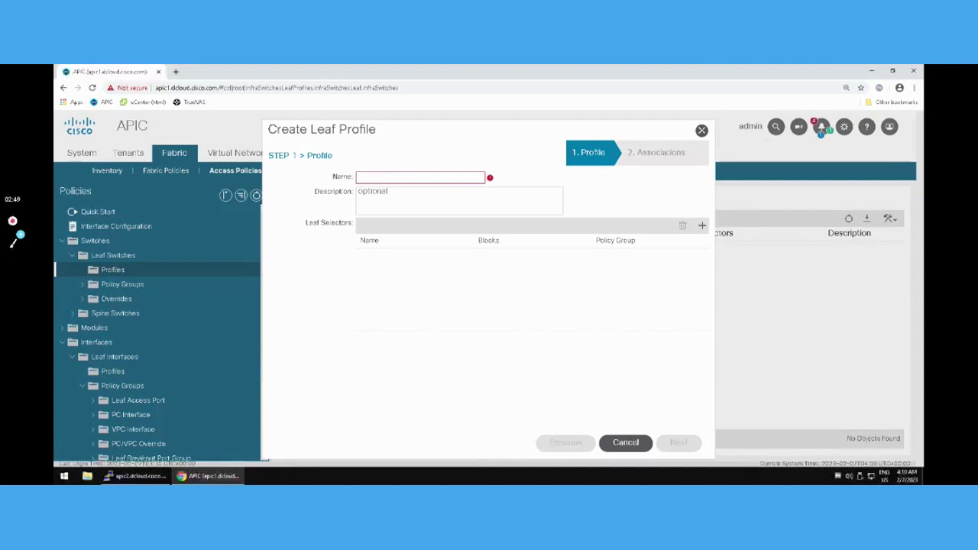
pyautogui.click(378, 178)
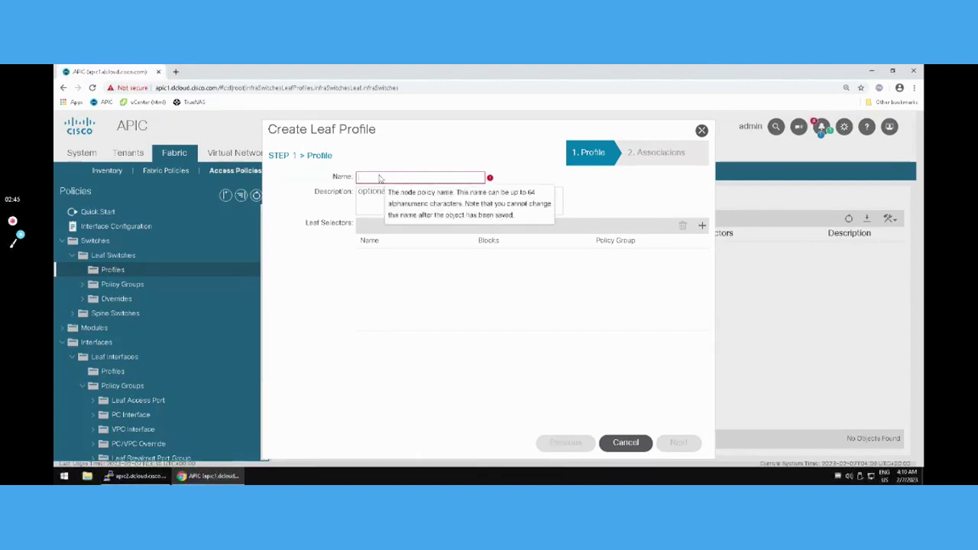
pyautogui.write('L101-102-PROFILE')
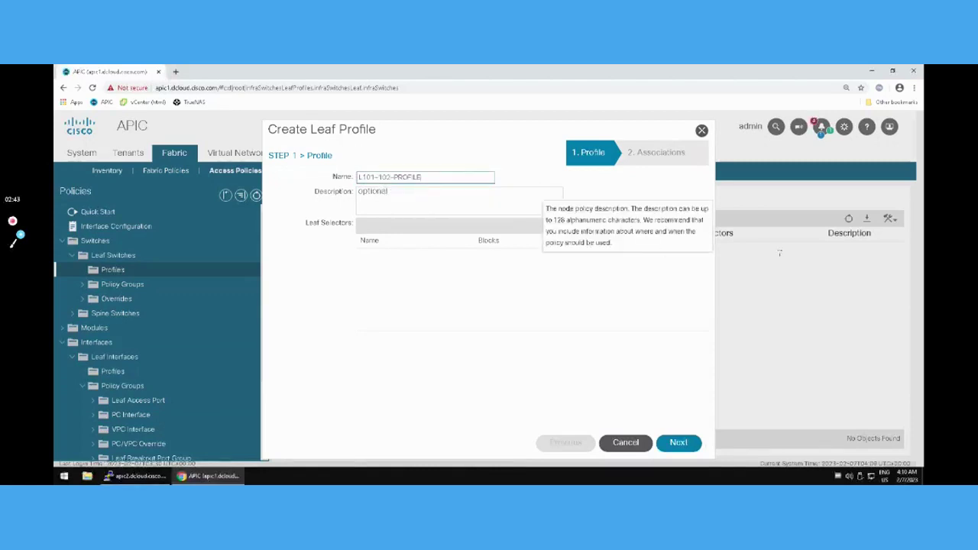
# Add a leaf selector named L101-102-PROFILE covering switches 101 and 102, without a policy group.
pyautogui.click(702, 226)
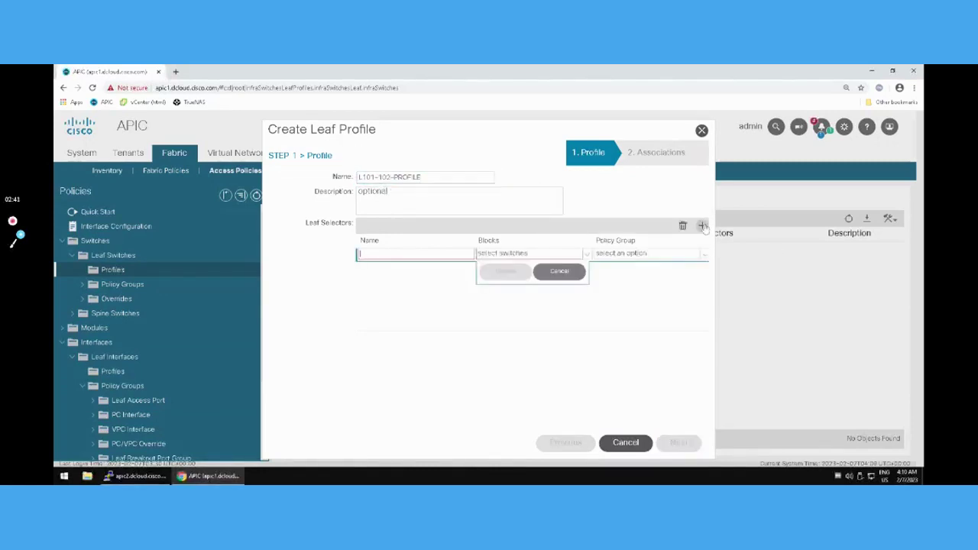
pyautogui.write('L101-102-PROFILE')
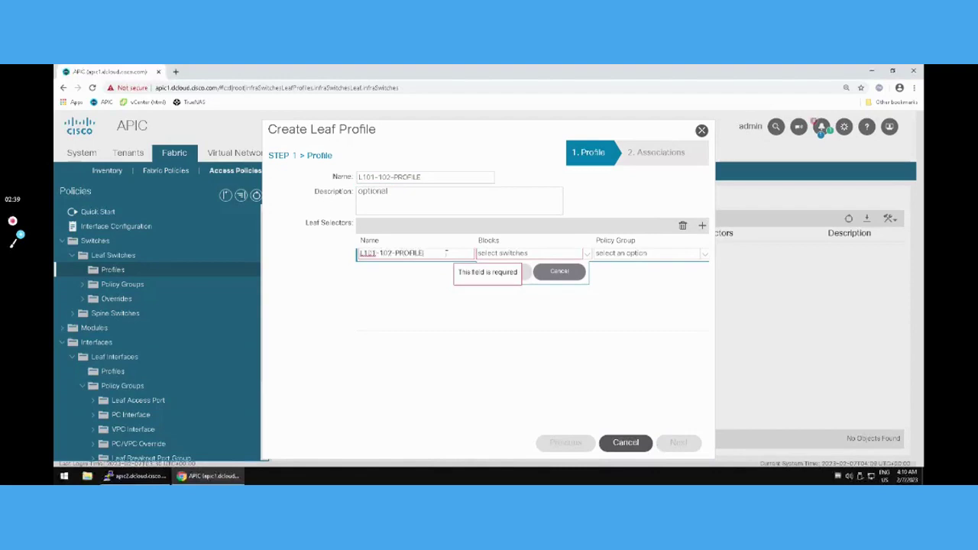
pyautogui.click(587, 255)
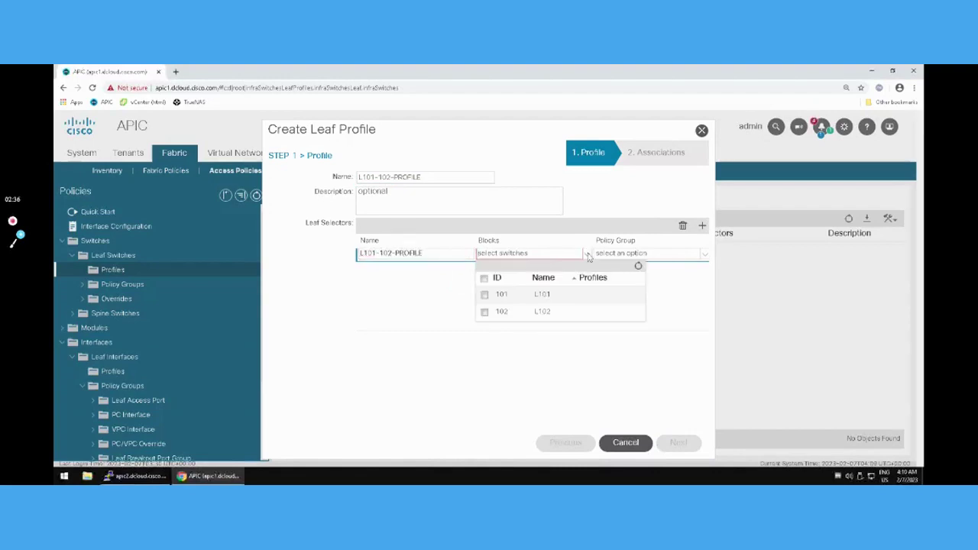
pyautogui.click(484, 298)
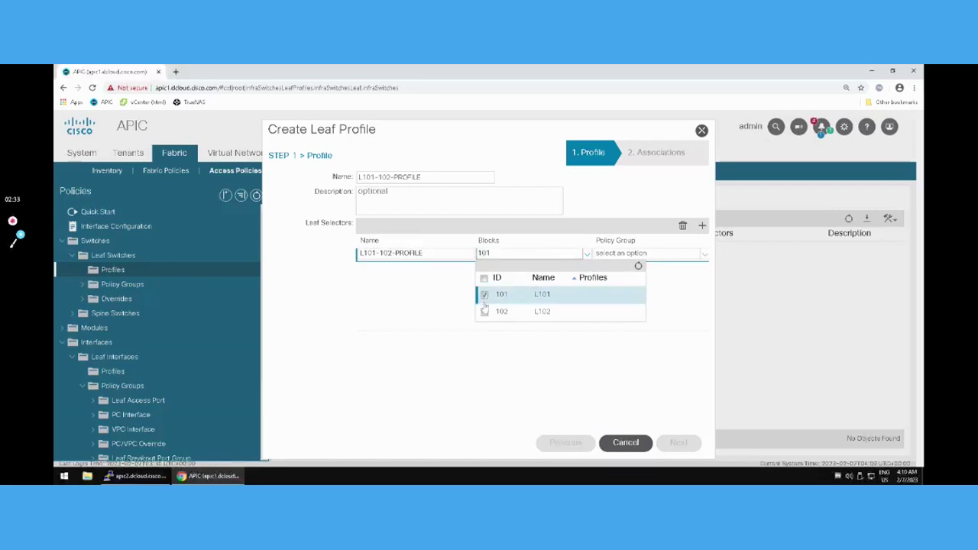
pyautogui.click(486, 318)
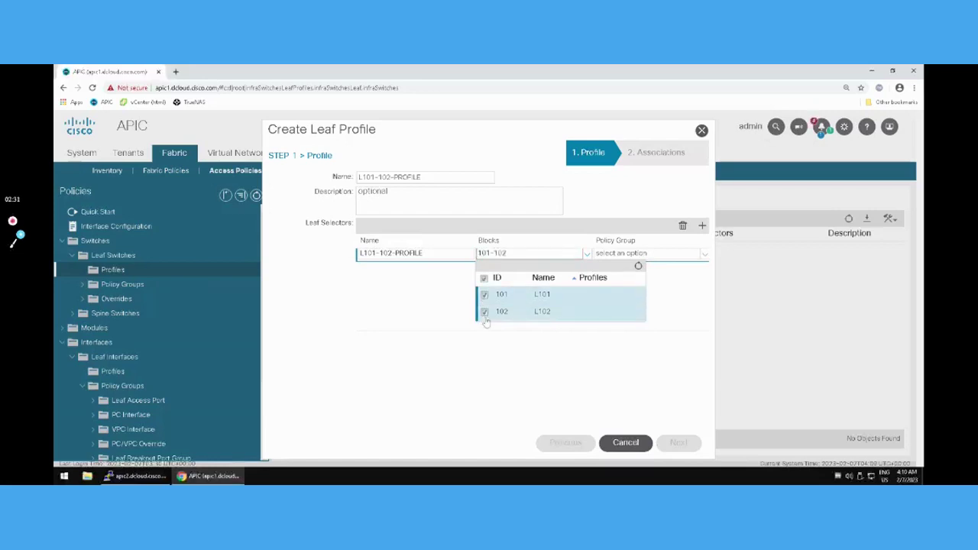
pyautogui.click(563, 354)
pyautogui.click(506, 272)
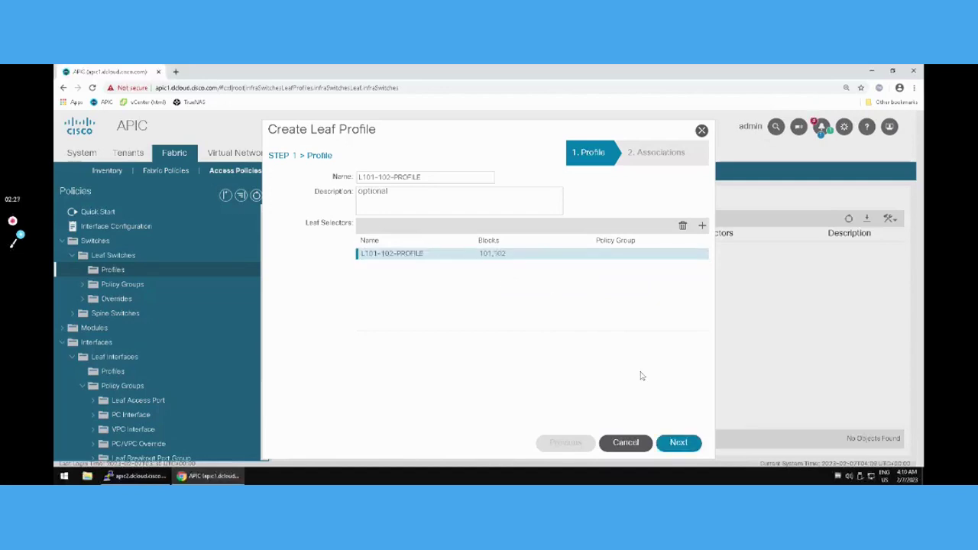
# Finish creating the leaf profile without any associations and refresh the policy tree.
pyautogui.click(681, 443)
pyautogui.click(680, 443)
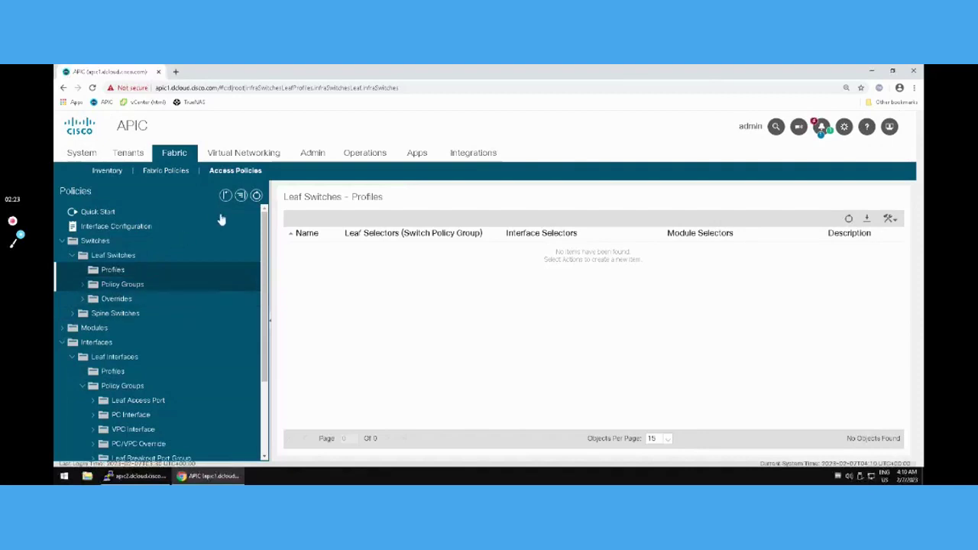
pyautogui.click(257, 196)
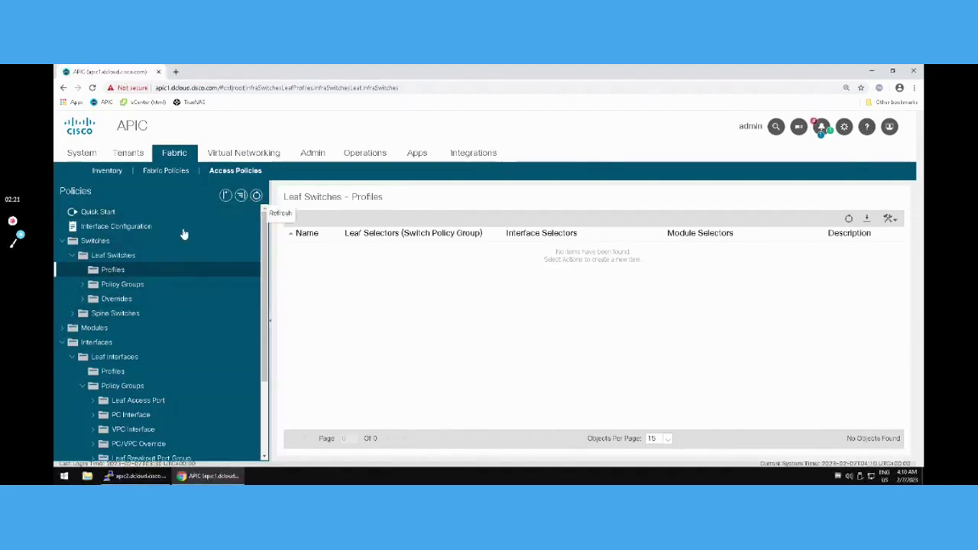
# Associate the IPR-L101-L102-INFRA interface selector profile with the leaf profile L101-102-PROFILE.
pyautogui.click(120, 288)
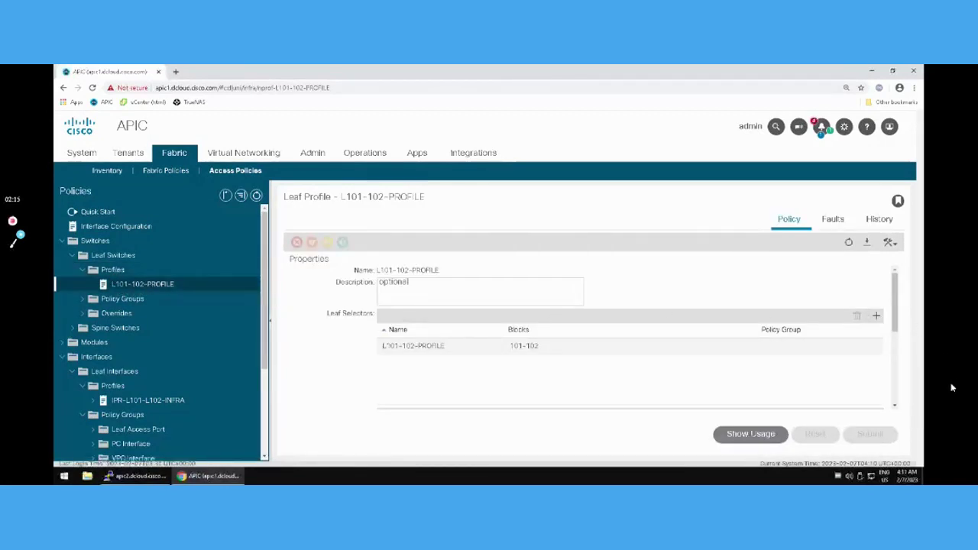
pyautogui.scroll(-2, 895, 409)
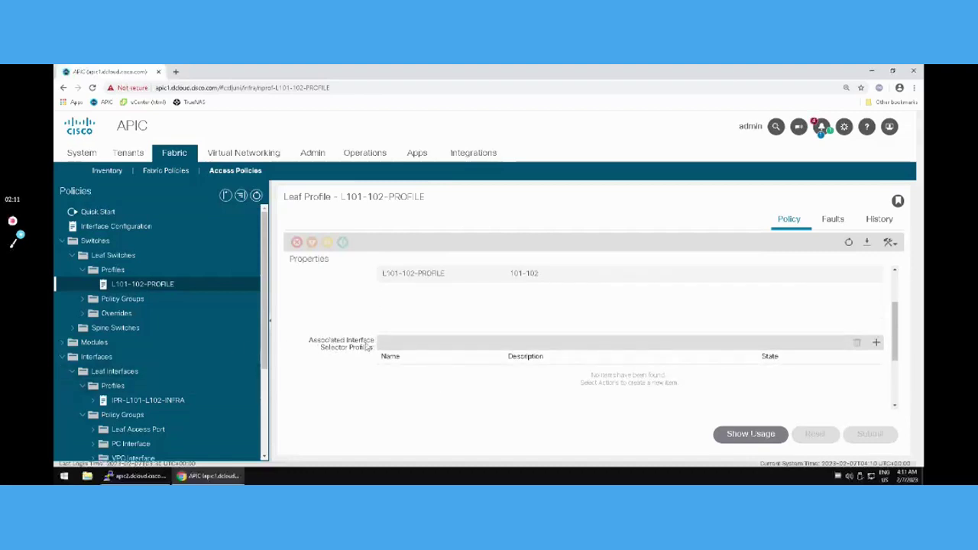
pyautogui.click(876, 344)
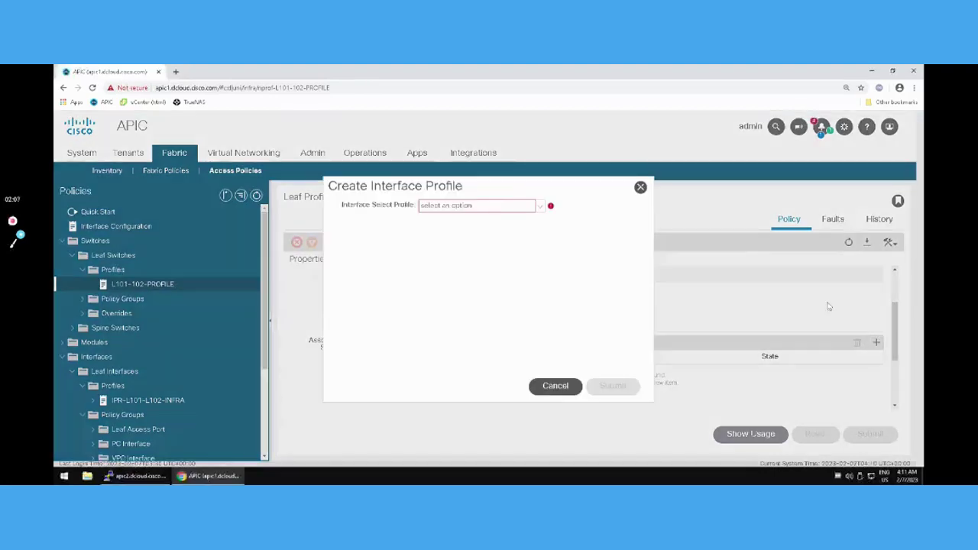
pyautogui.click(519, 205)
pyautogui.click(486, 235)
pyautogui.click(631, 386)
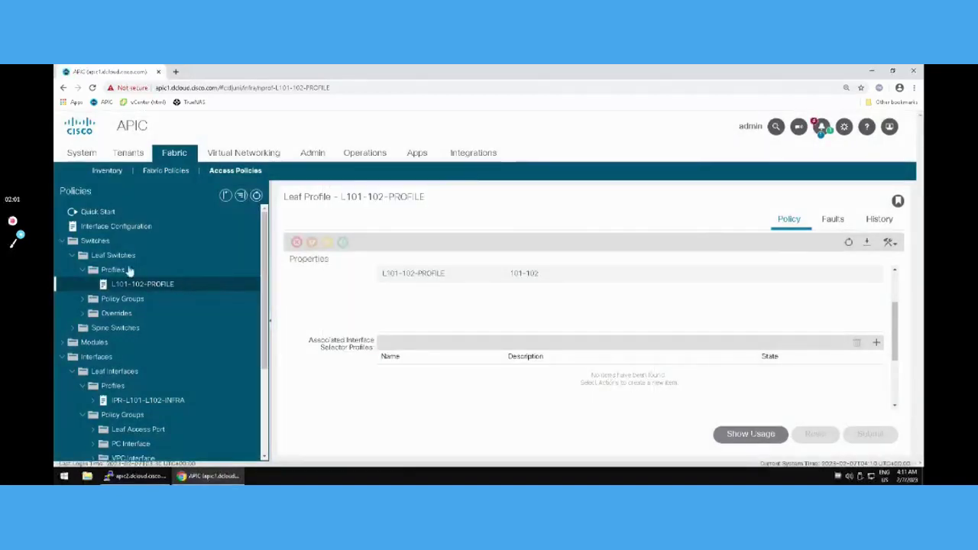
# Open the Virtual Port Channel default policy among the switch policies to examine its explicit VPC protection groups.
pyautogui.click(62, 241)
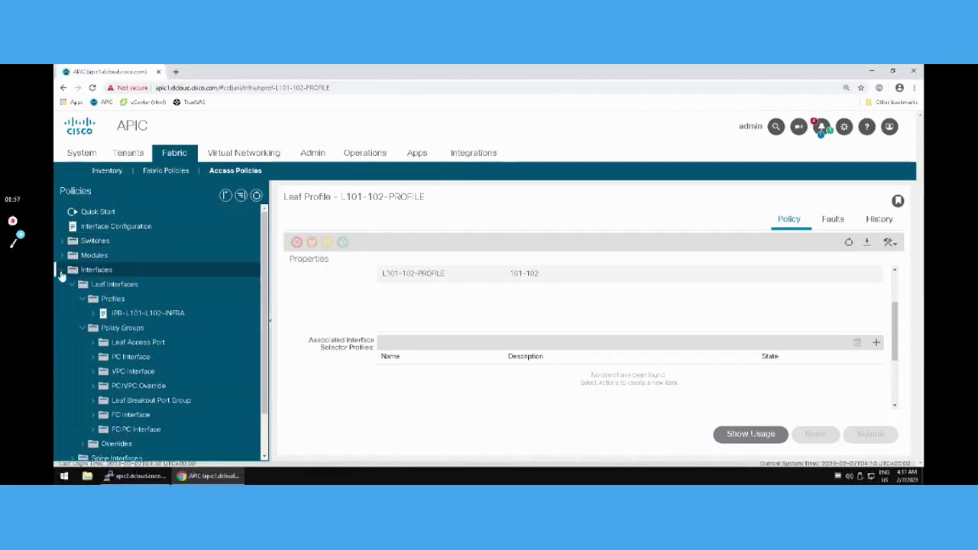
pyautogui.click(63, 270)
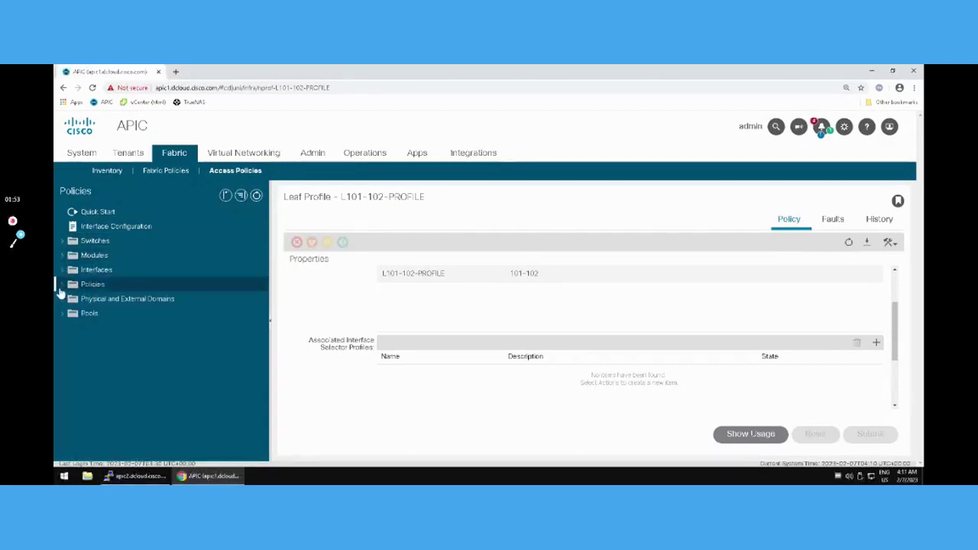
pyautogui.click(63, 286)
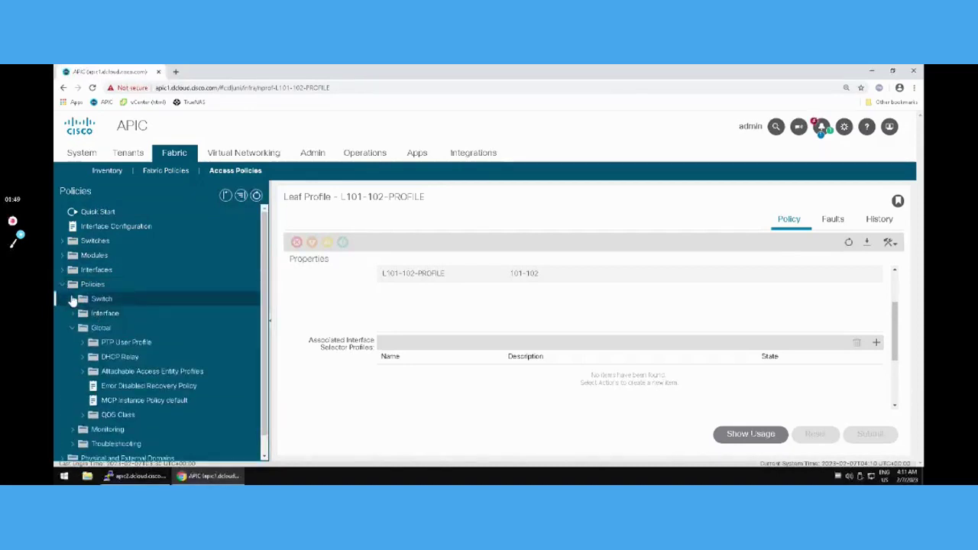
pyautogui.click(72, 299)
pyautogui.scroll(-3, 131, 323)
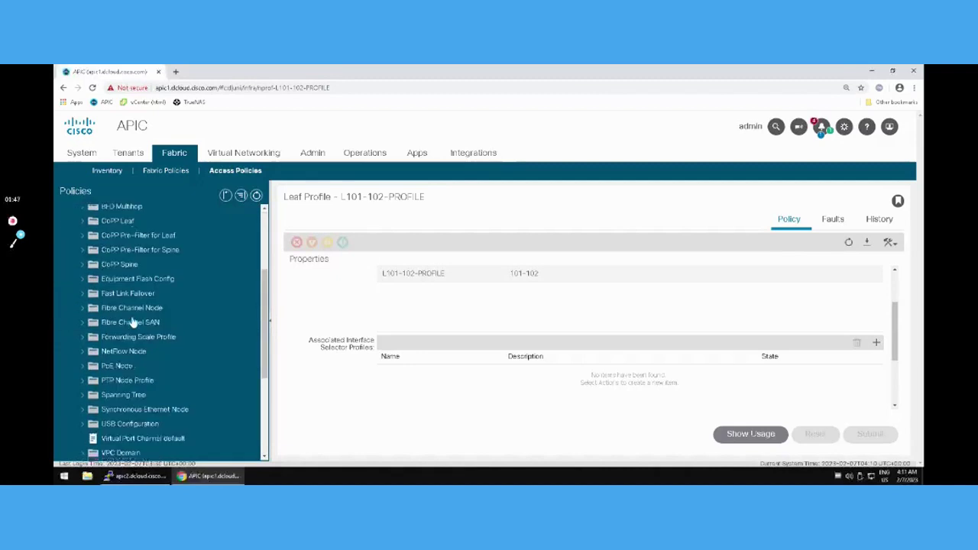
pyautogui.scroll(-1, 134, 329)
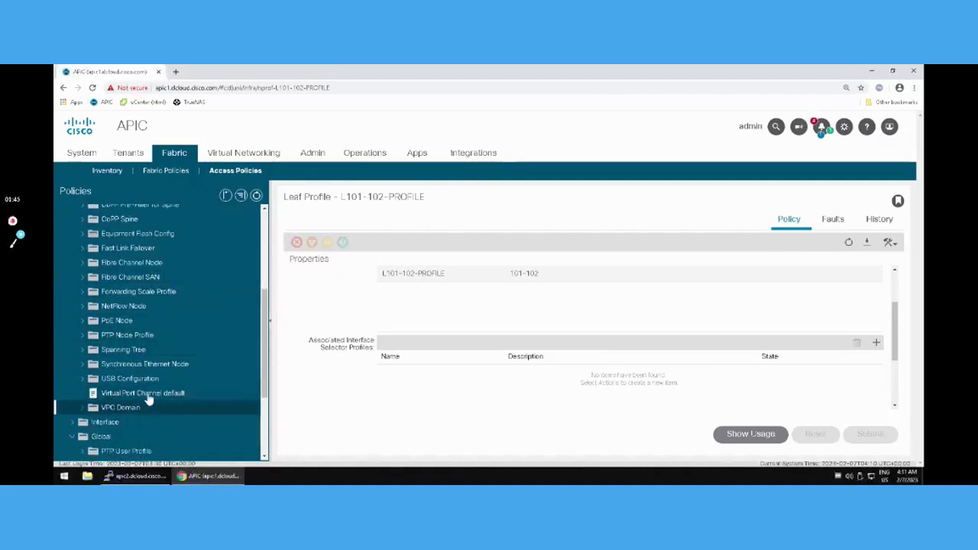
pyautogui.click(145, 397)
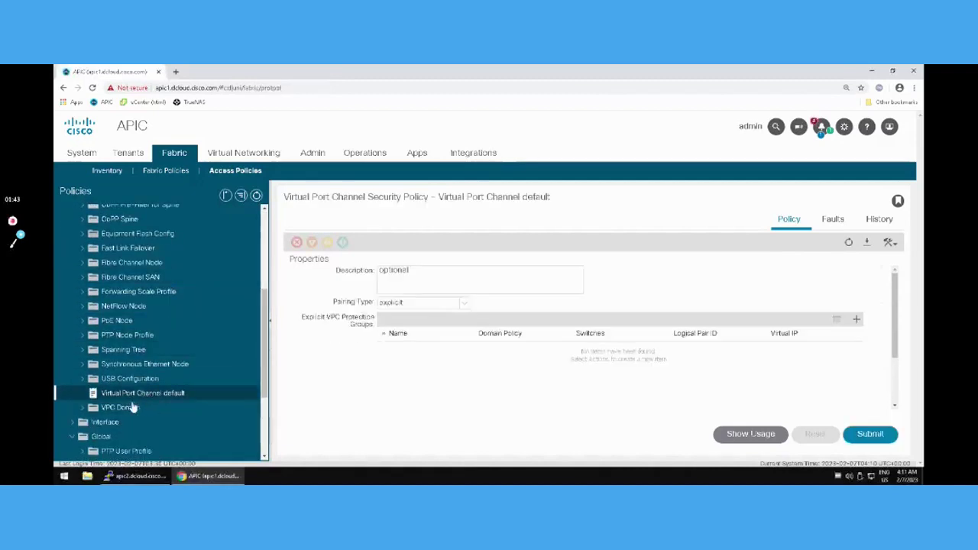
# Create a VPC domain policy named VPG-101-102, keeping the default peer dead interval and delay restore timer.
pyautogui.click(121, 409)
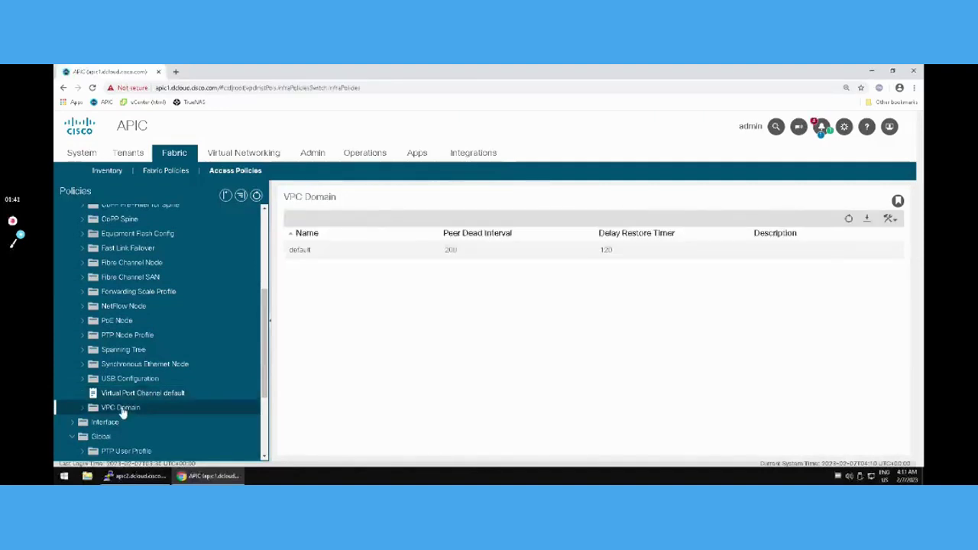
pyautogui.rightClick(122, 411)
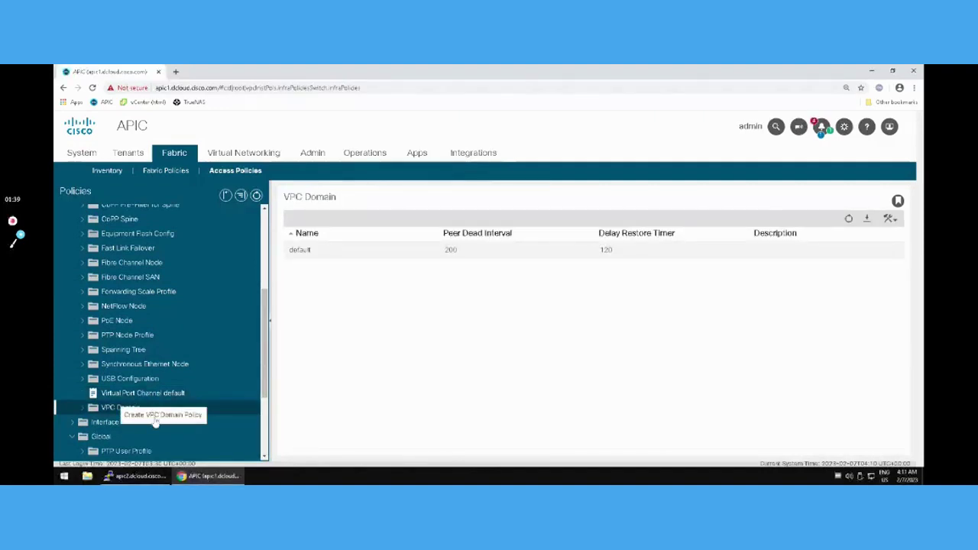
pyautogui.click(157, 417)
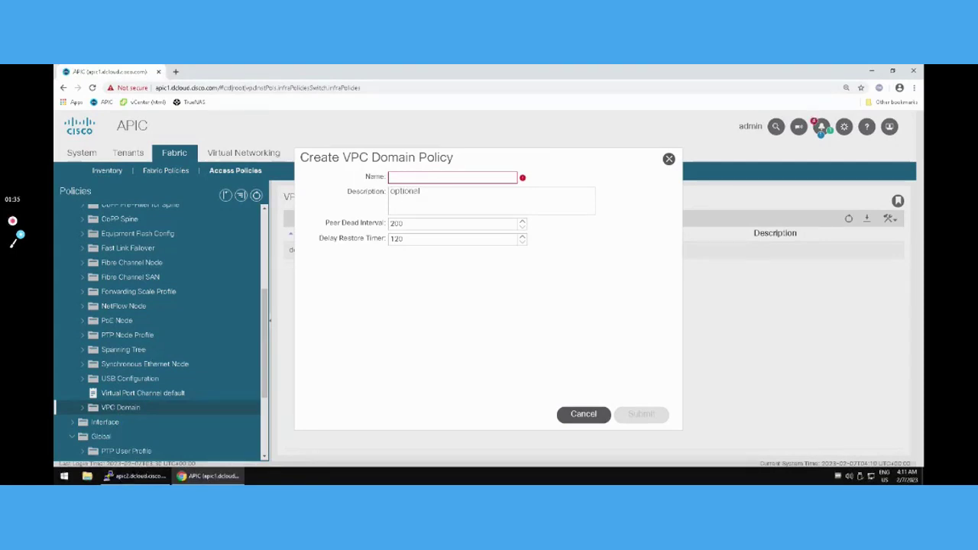
pyautogui.click(410, 176)
pyautogui.write('VPC-101-103')
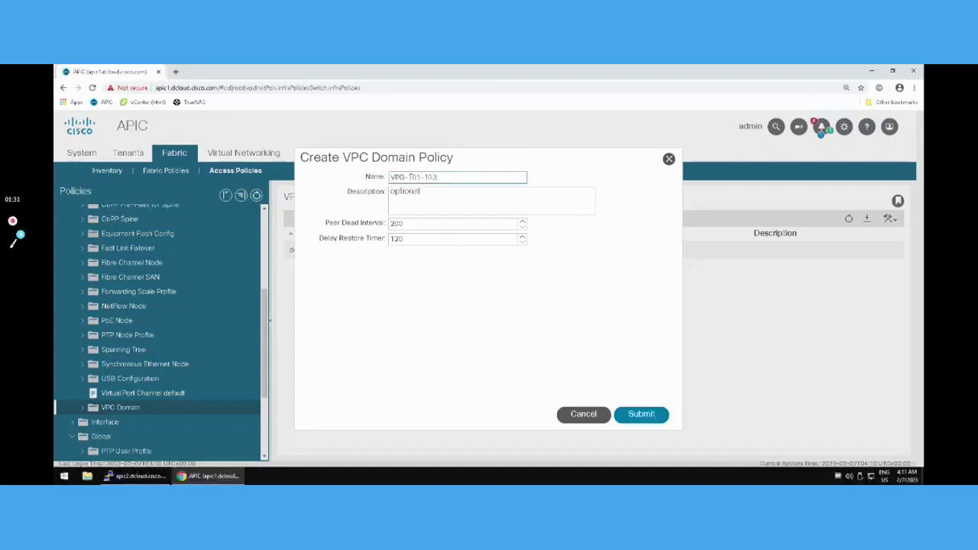
pyautogui.click(651, 420)
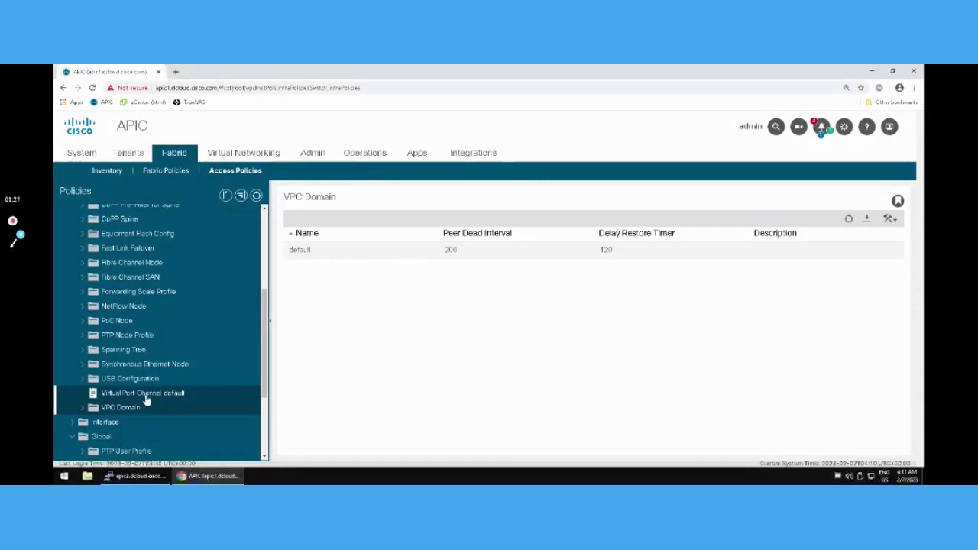
# Start an explicit VPC protection group in the Virtual Port Channel default policy, named VPG-101-102 with ID 10.
pyautogui.click(145, 397)
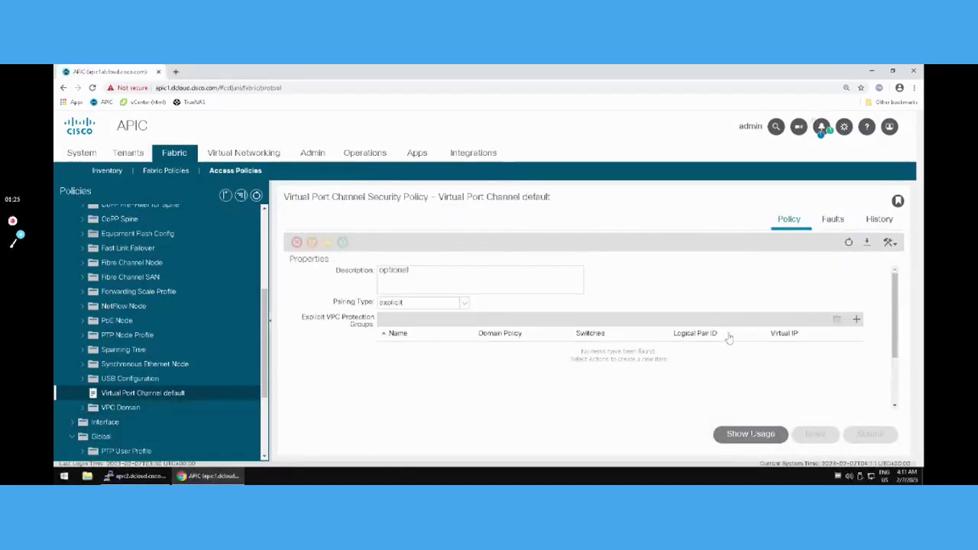
pyautogui.click(856, 320)
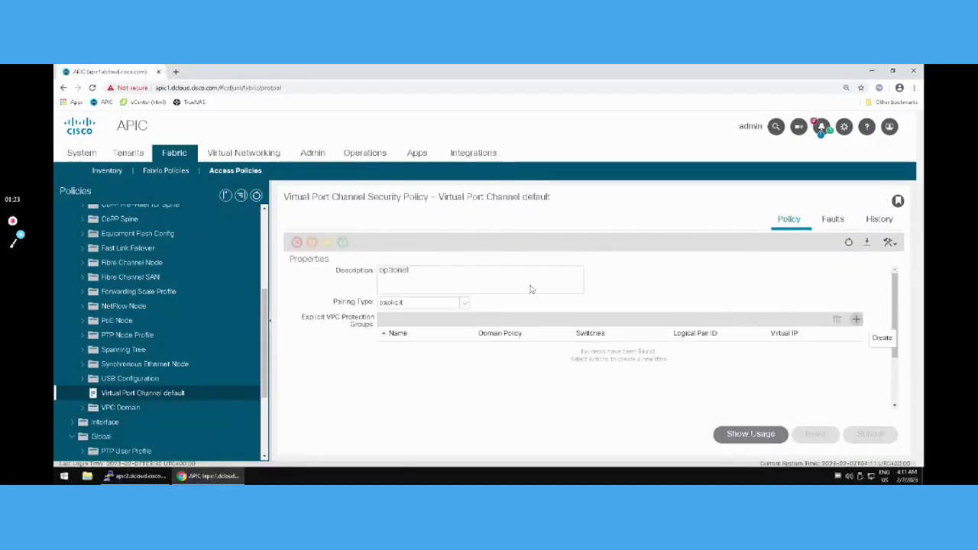
pyautogui.click(445, 179)
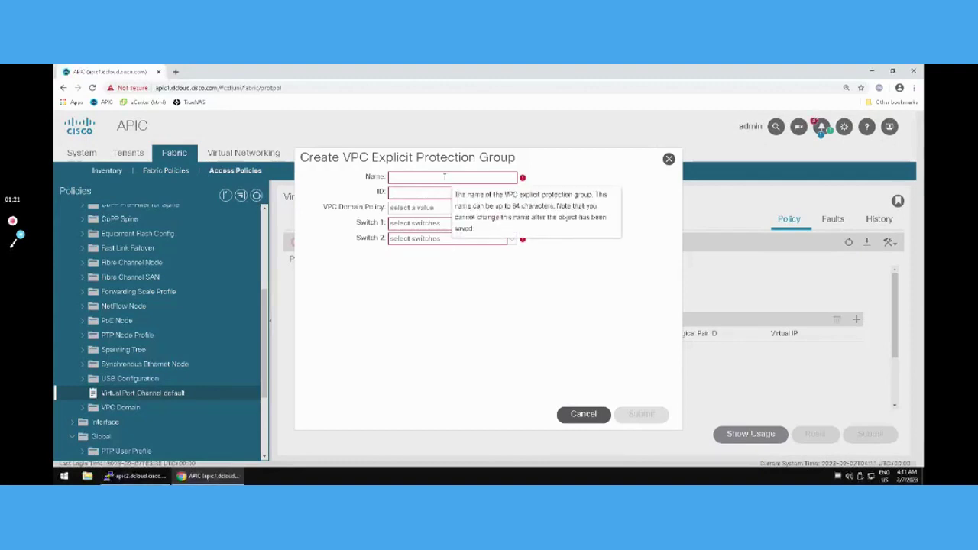
pyautogui.write('VPG-101-103')
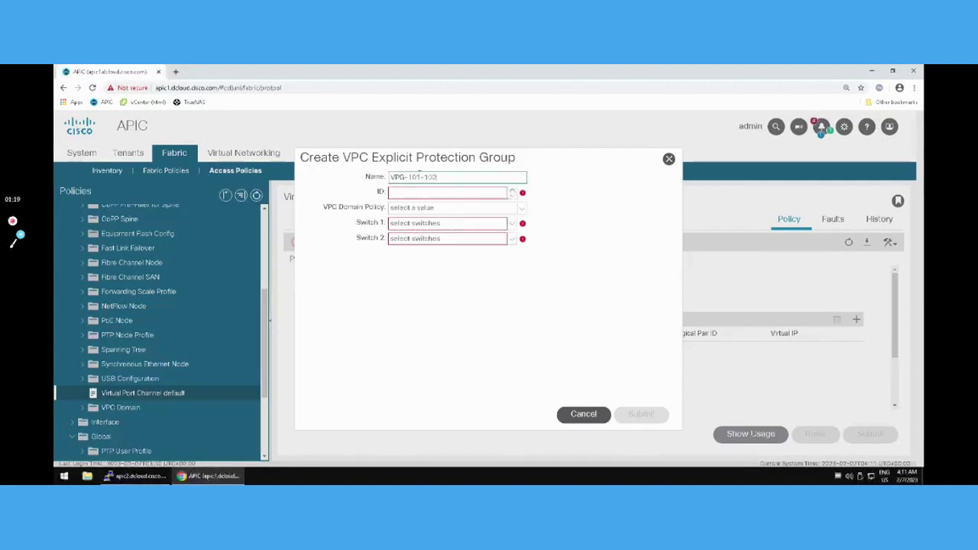
pyautogui.click(447, 192)
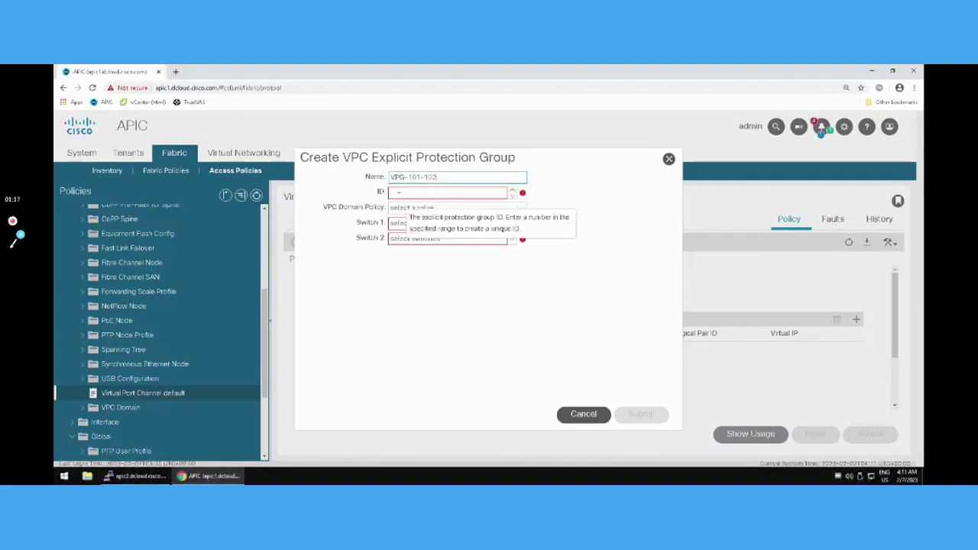
pyautogui.write('10')
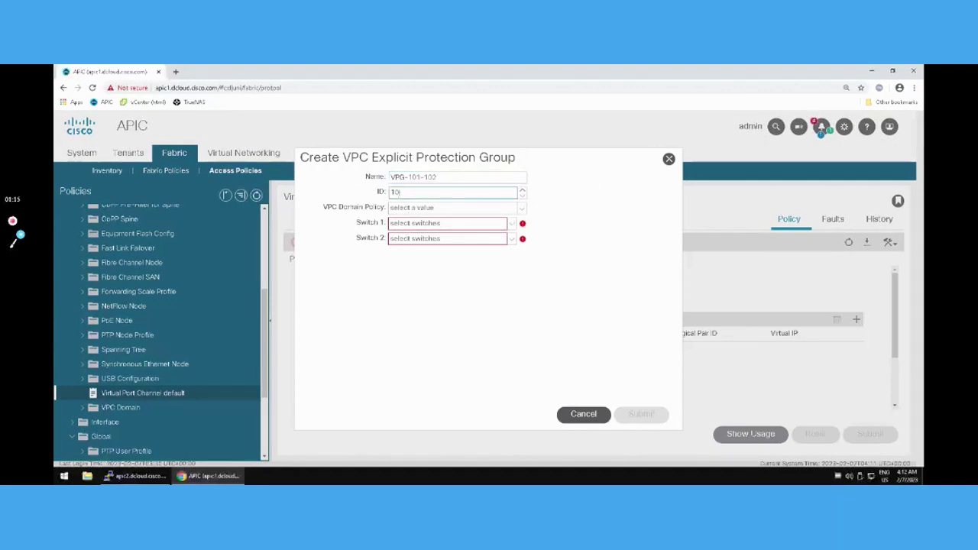
# Assign leaf 101 as Switch 1 and leaf 102 as Switch 2, and submit the protection group.
pyautogui.click(512, 224)
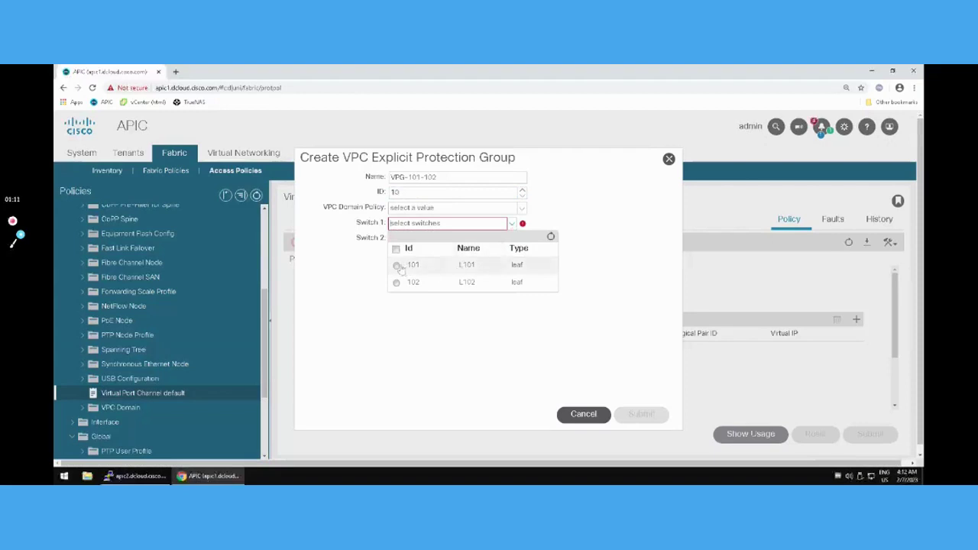
pyautogui.click(397, 265)
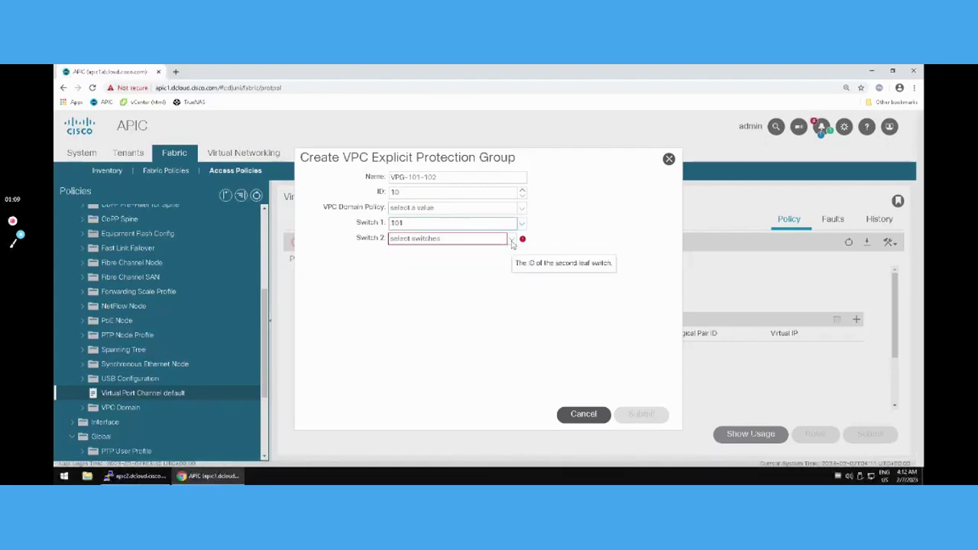
pyautogui.click(511, 239)
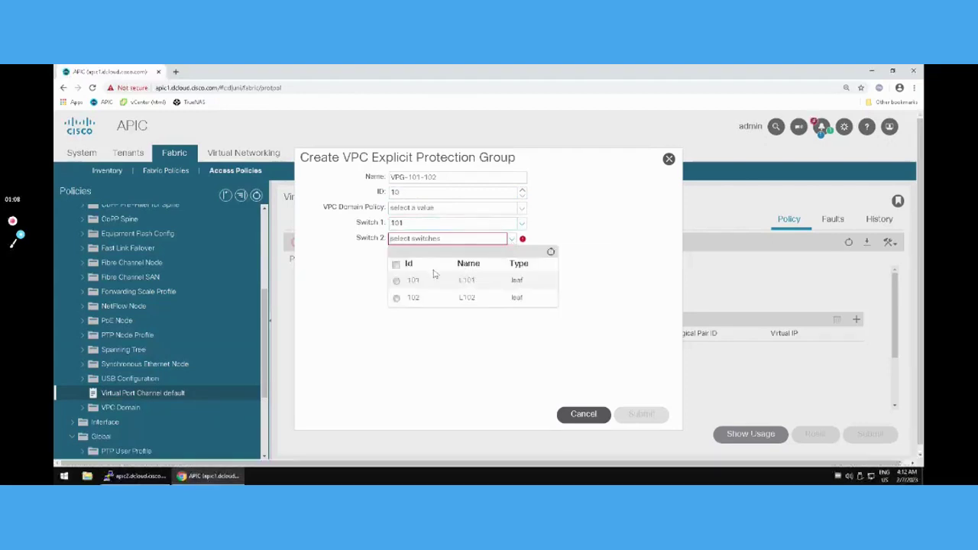
pyautogui.click(397, 298)
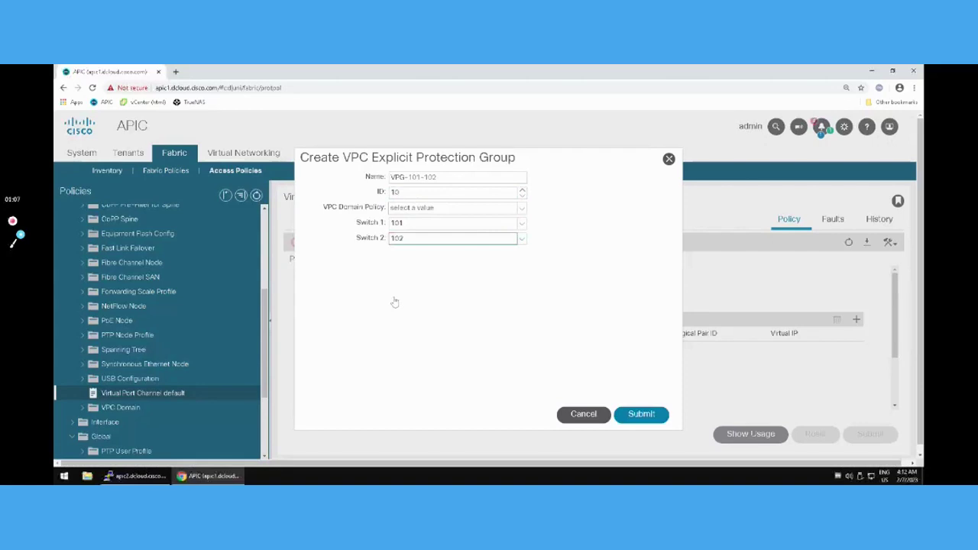
pyautogui.click(628, 416)
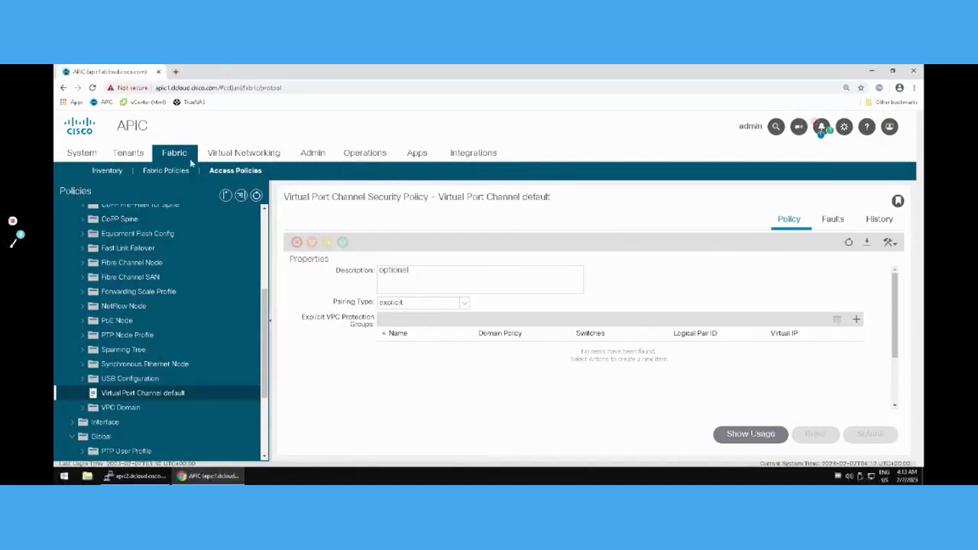
# Create a new tenant named VPC_Tenant, leaving all optional settings at their defaults.
pyautogui.click(129, 155)
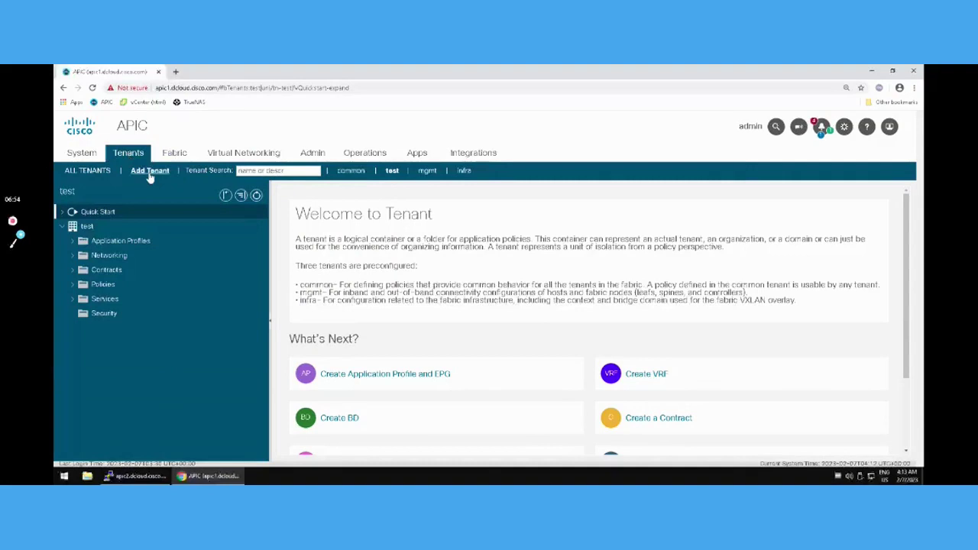
pyautogui.click(149, 172)
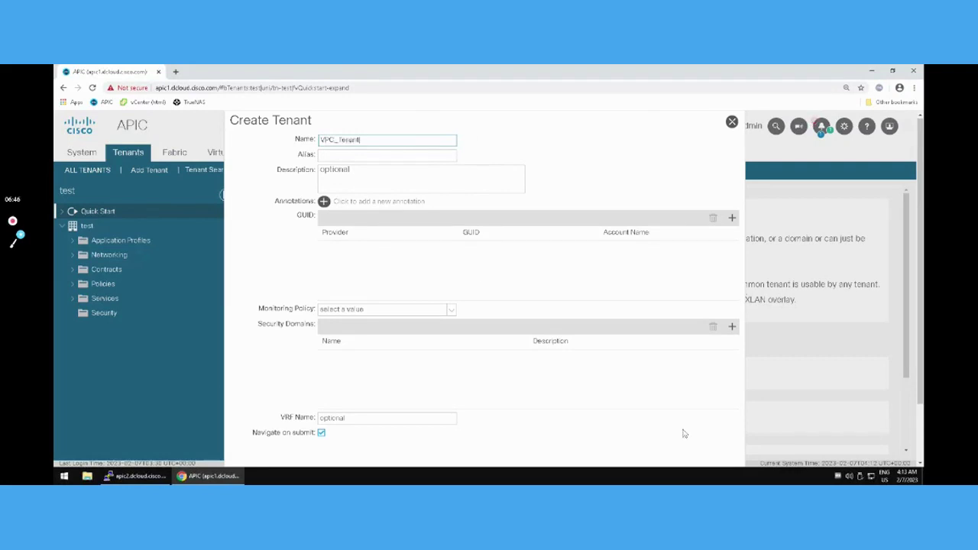
pyautogui.scroll(-1, 685, 433)
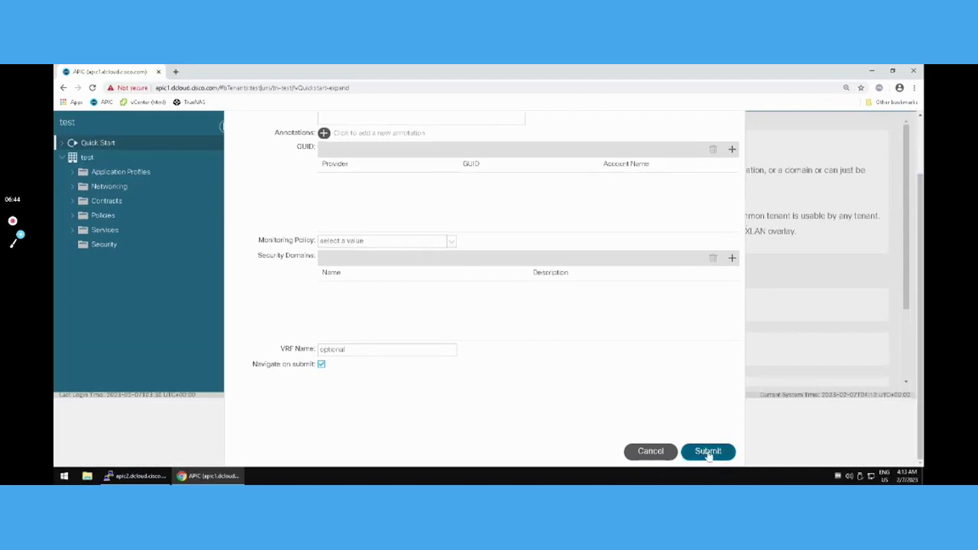
pyautogui.click(708, 451)
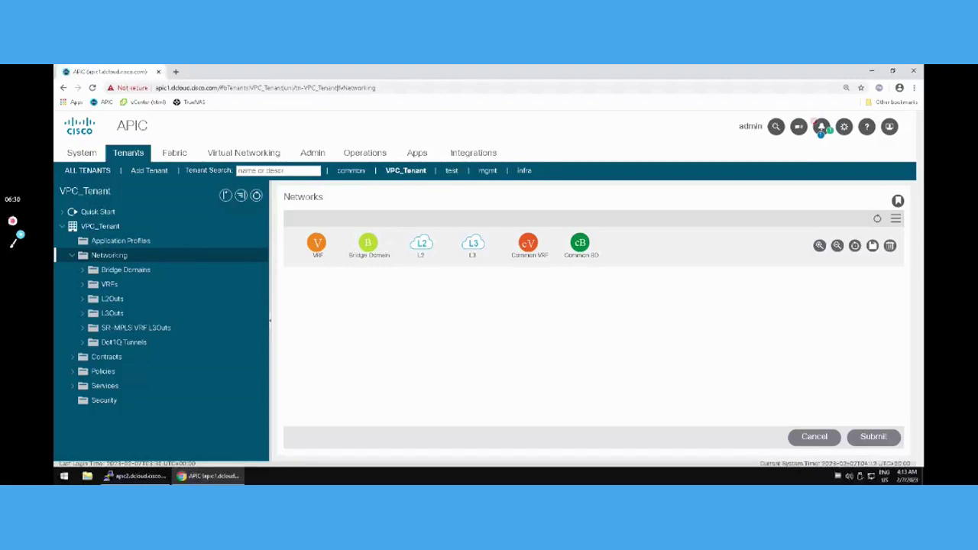
# Create an application profile named EPG-VLAN-101 in VPC_Tenant without any EPGs and refresh the tenant tree.
pyautogui.click(104, 243)
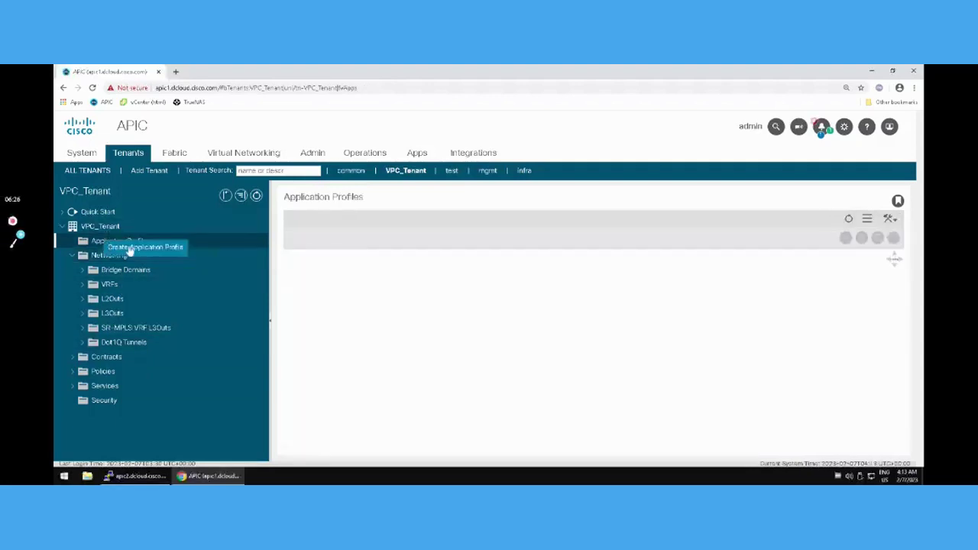
pyautogui.click(130, 250)
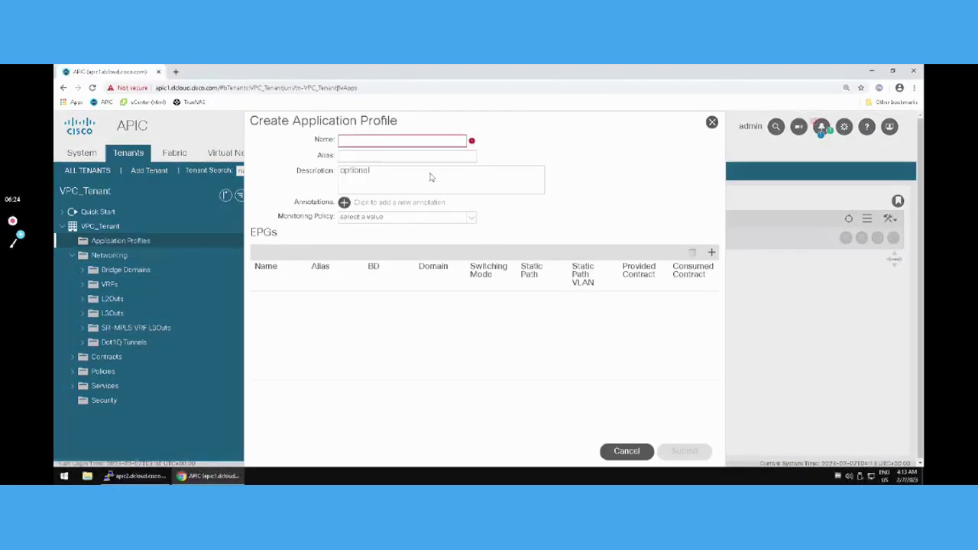
pyautogui.click(406, 140)
pyautogui.write('EPG-VLAN-101')
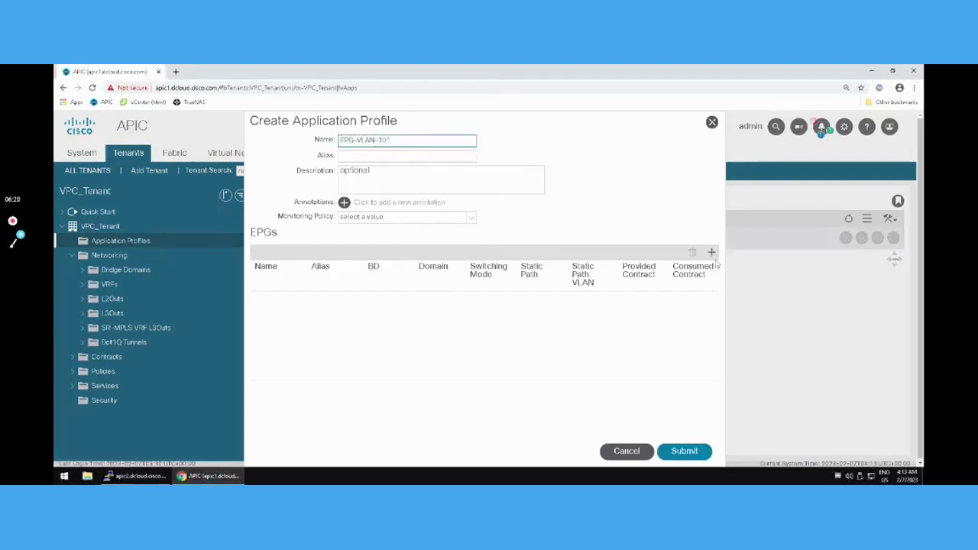
pyautogui.click(696, 452)
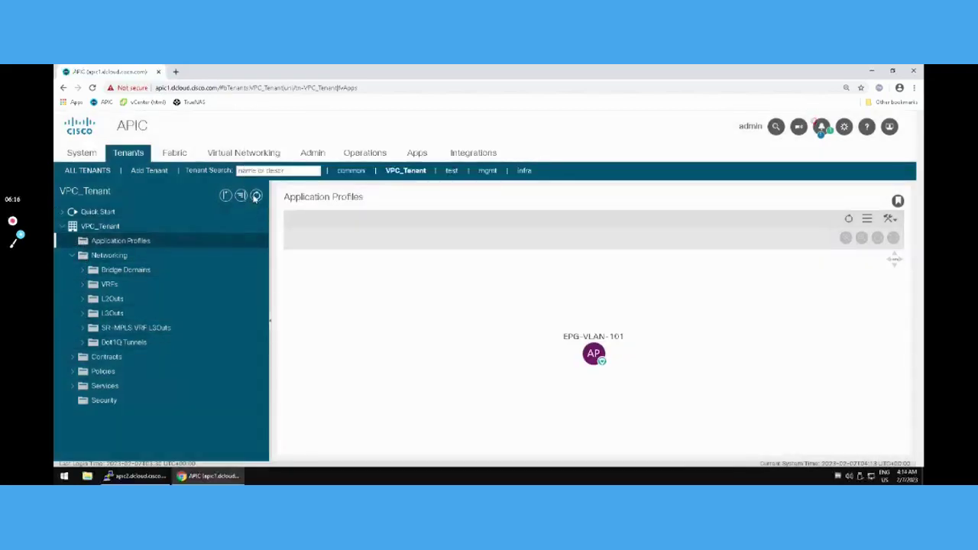
pyautogui.click(256, 197)
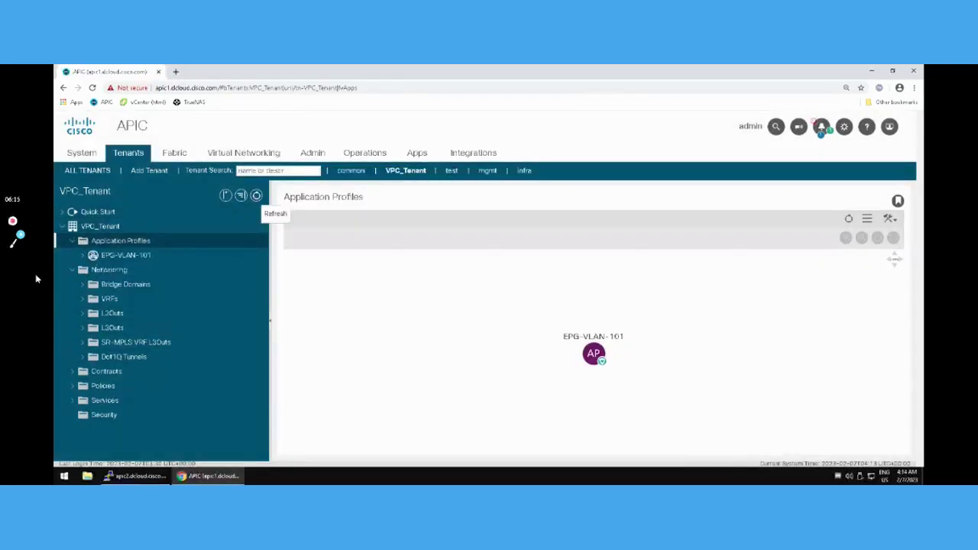
pyautogui.rightClick(110, 259)
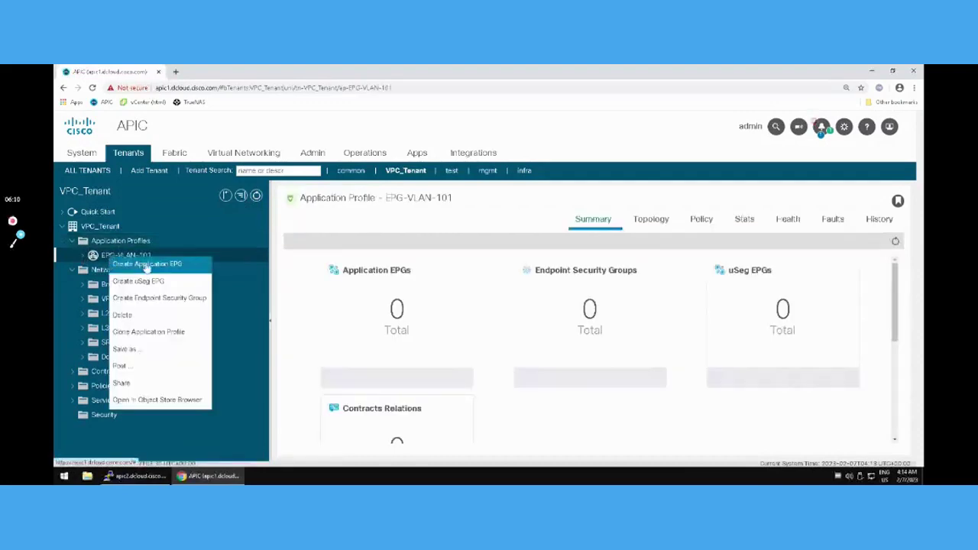
pyautogui.click(149, 265)
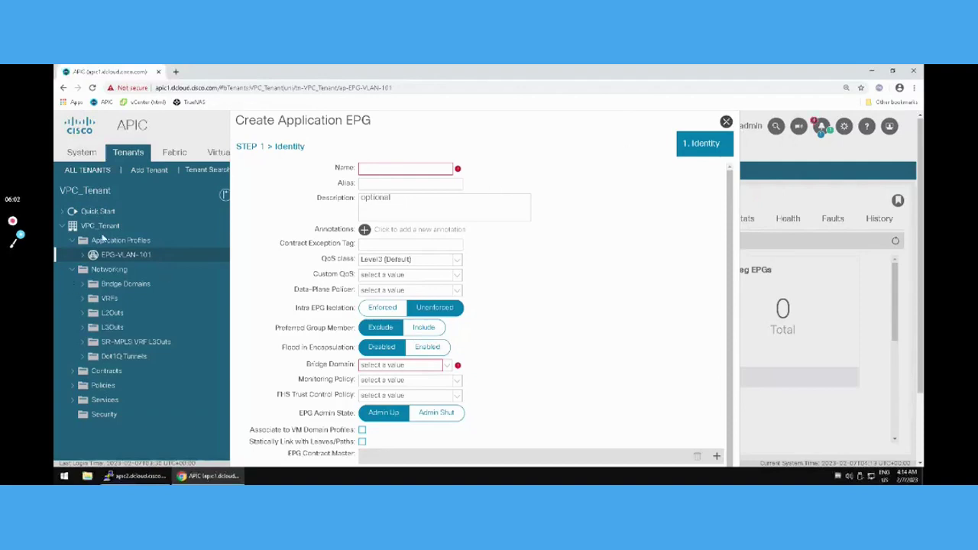
pyautogui.press('Escape')
pyautogui.click(466, 315)
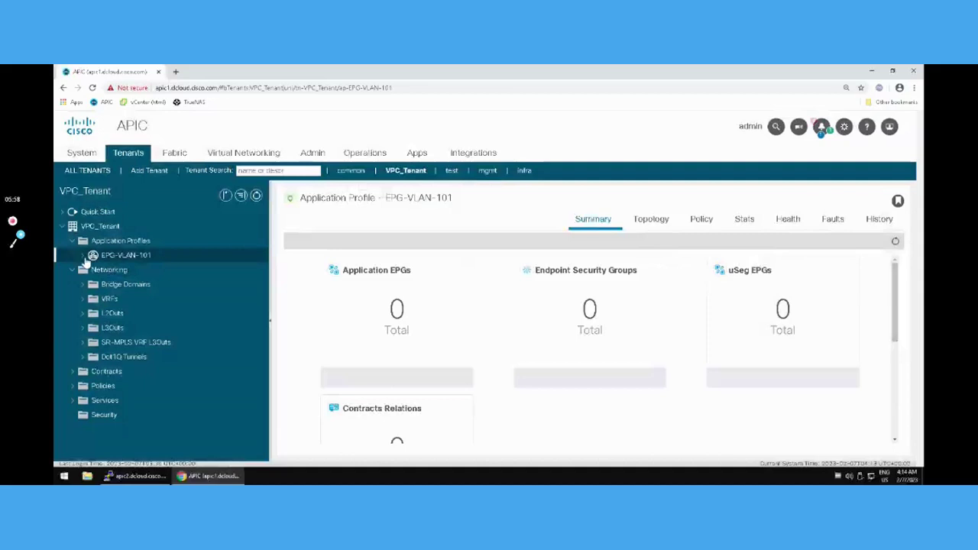
# Start a new application EPG named EPG-VLAN-101 under the EPG-VLAN-101 application profile.
pyautogui.click(83, 256)
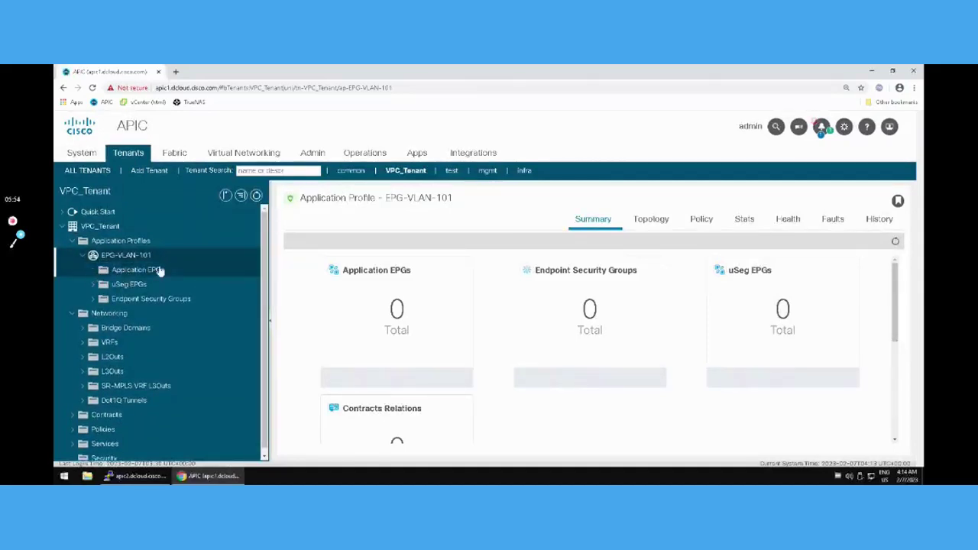
pyautogui.click(135, 271)
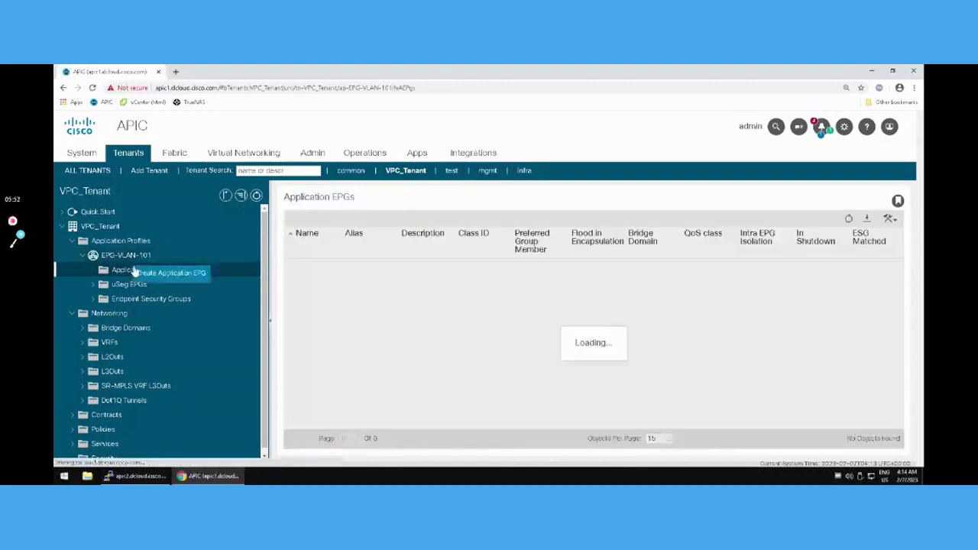
pyautogui.click(174, 274)
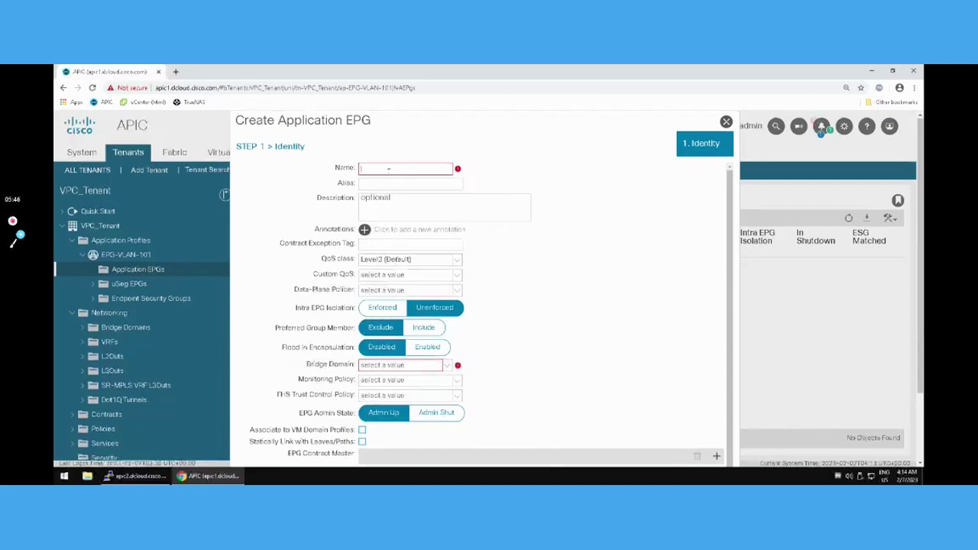
pyautogui.click(388, 170)
pyautogui.write('EPG-VLAN-101')
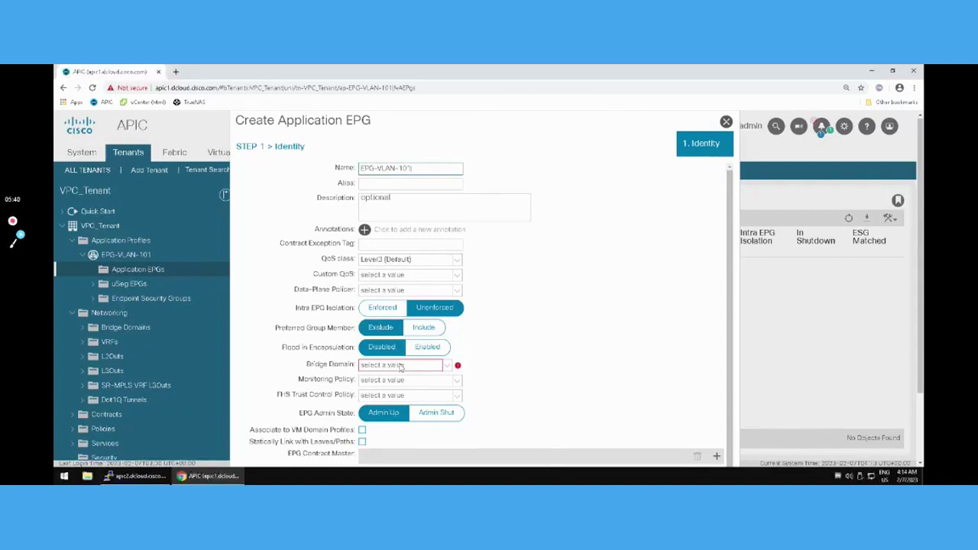
# Start a new bridge domain named BD101 for the EPG, leaving its VRF unselected and the other main settings at their defaults.
pyautogui.click(448, 367)
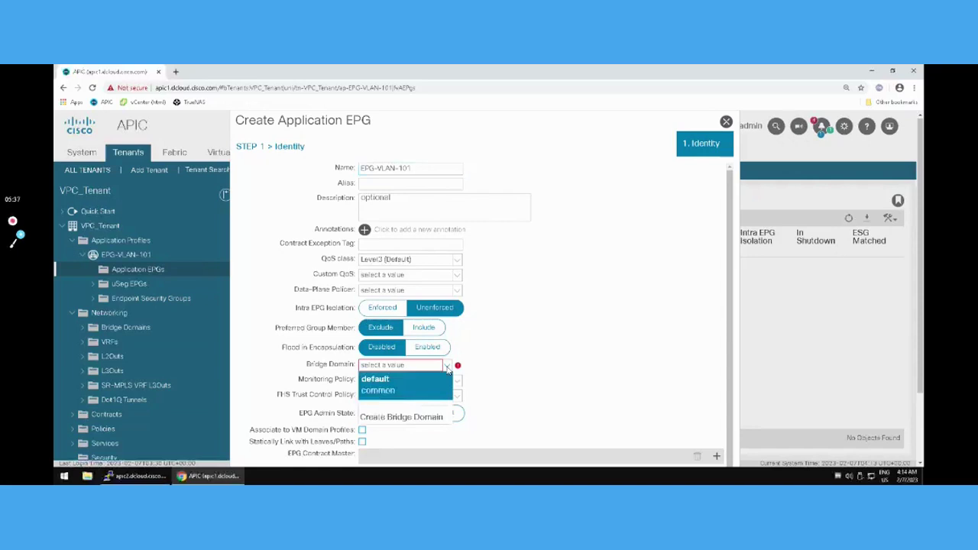
pyautogui.click(391, 423)
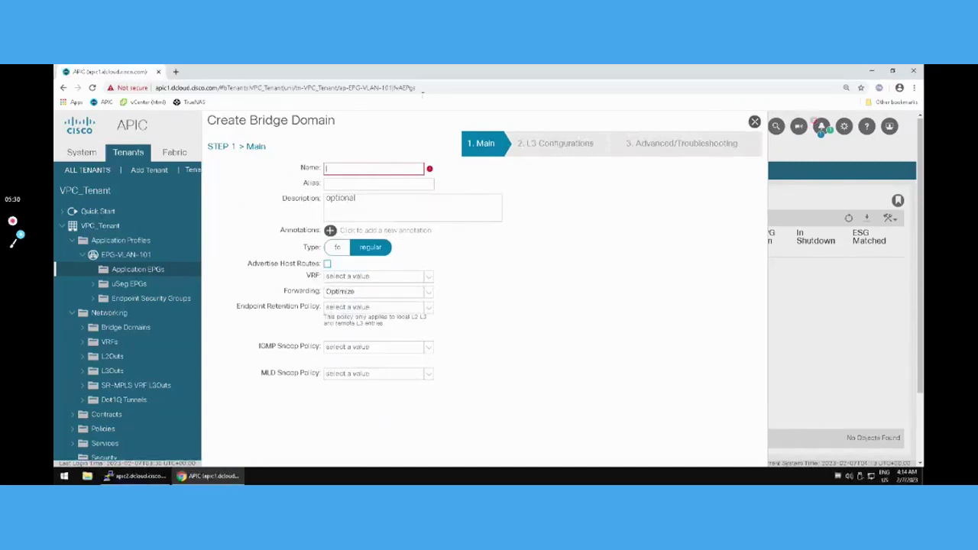
pyautogui.write('BD101')
pyautogui.click(428, 277)
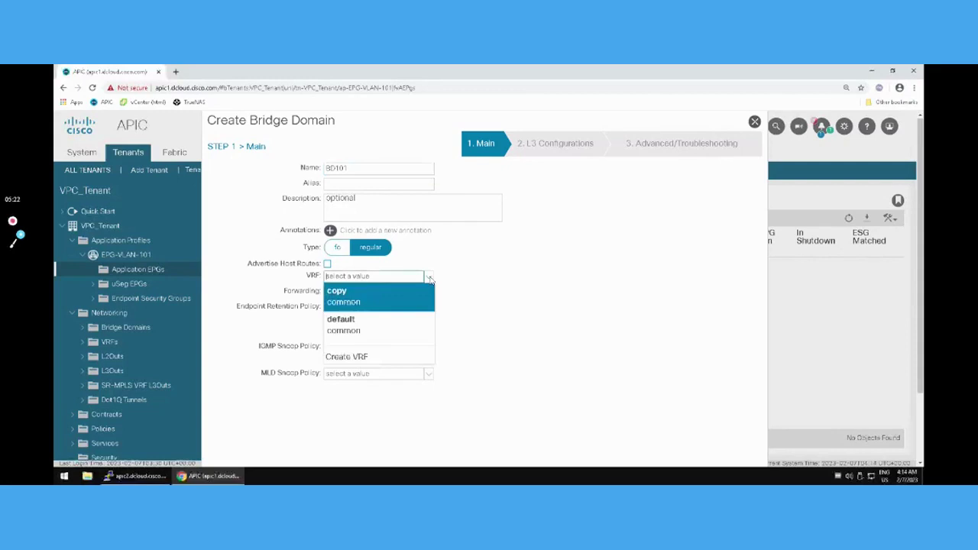
pyautogui.click(504, 318)
pyautogui.scroll(-2, 609, 396)
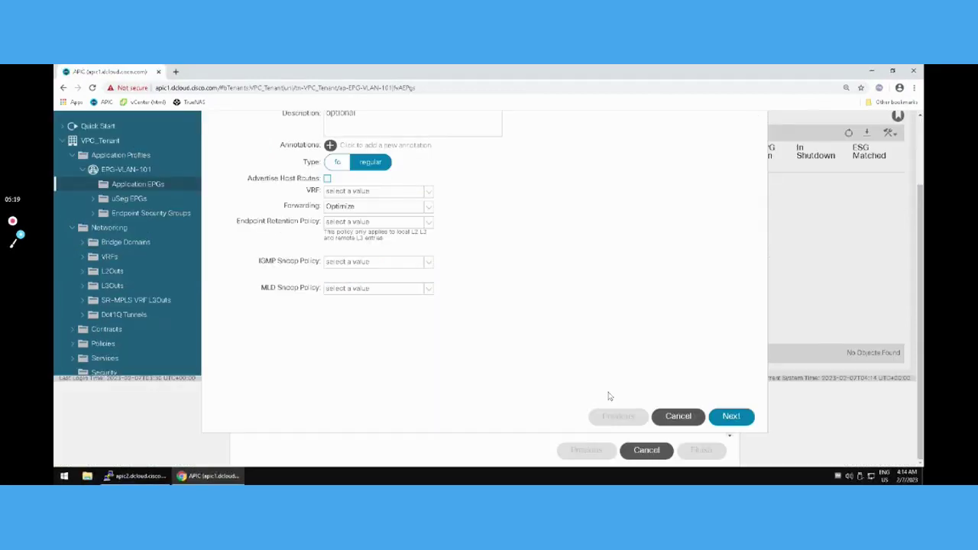
# Keep the default L3 and advanced/troubleshooting settings for the bridge domain and finish creating it.
pyautogui.click(731, 417)
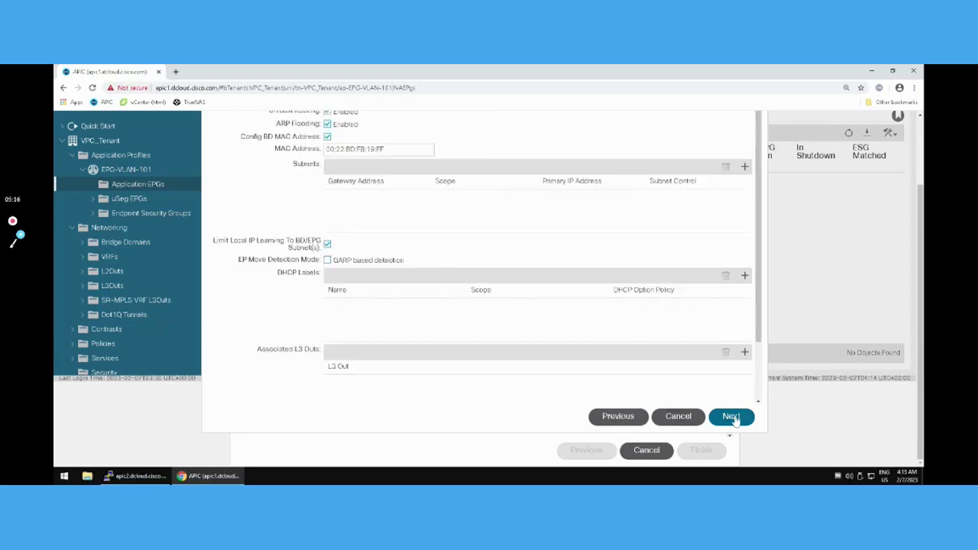
pyautogui.scroll(1, 531, 310)
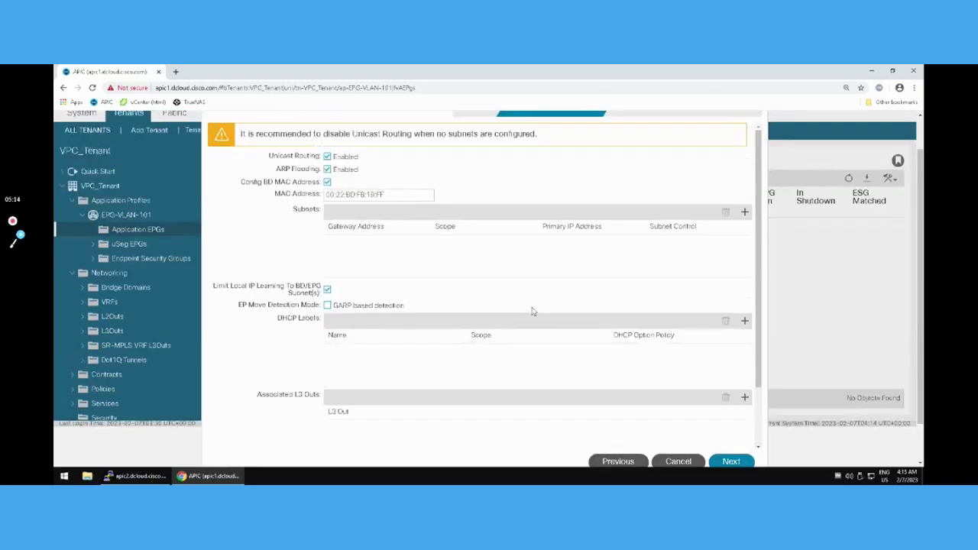
pyautogui.scroll(-2, 636, 385)
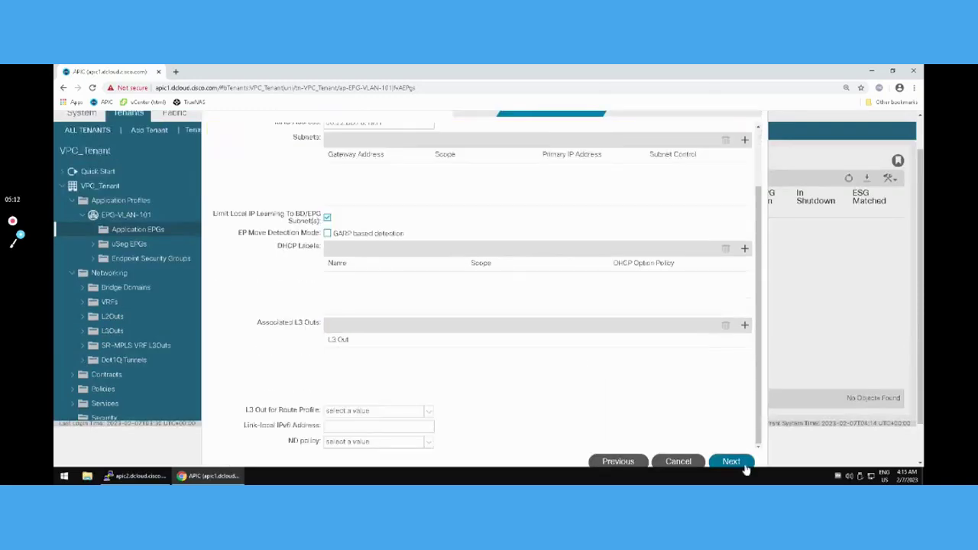
pyautogui.click(745, 465)
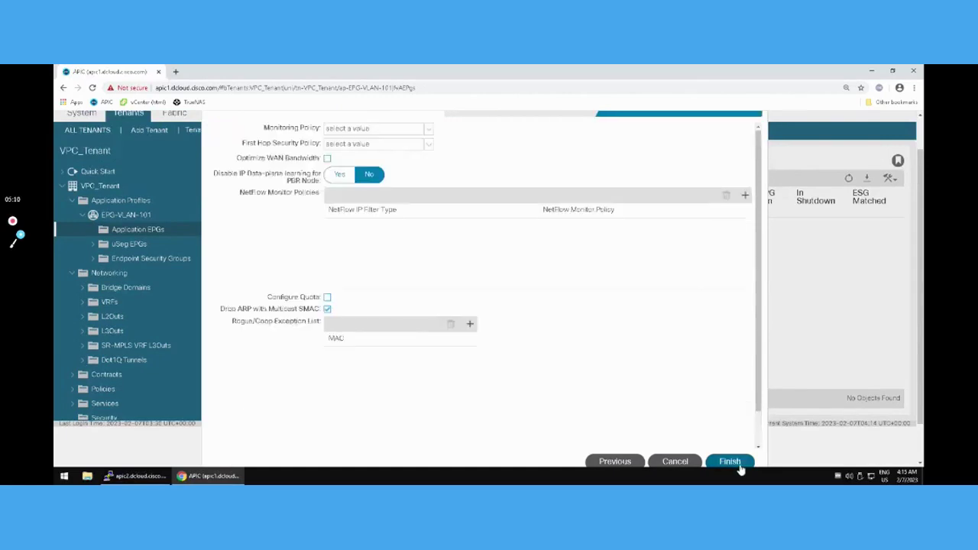
pyautogui.click(741, 466)
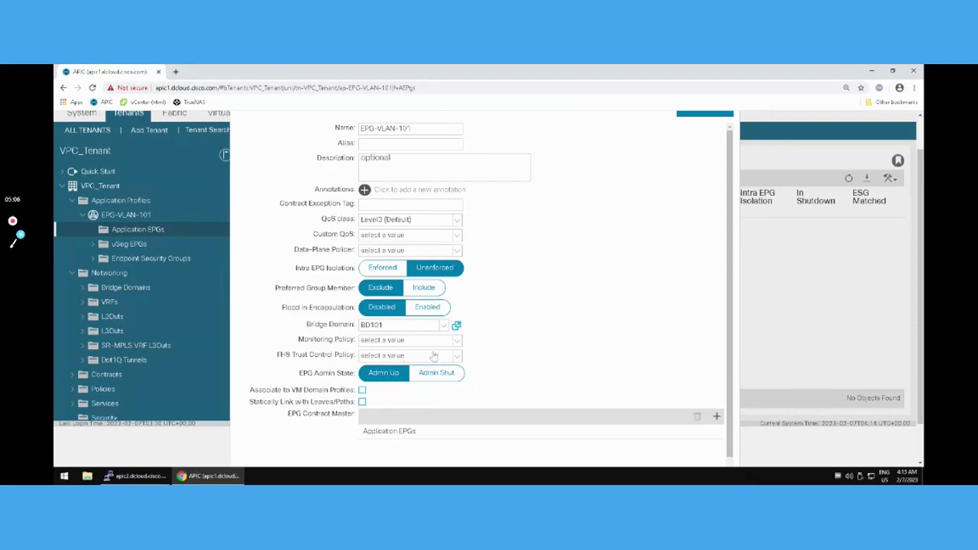
# Finish creating the application EPG with BD101 as its bridge domain and all remaining settings at their defaults.
pyautogui.scroll(-1, 483, 374)
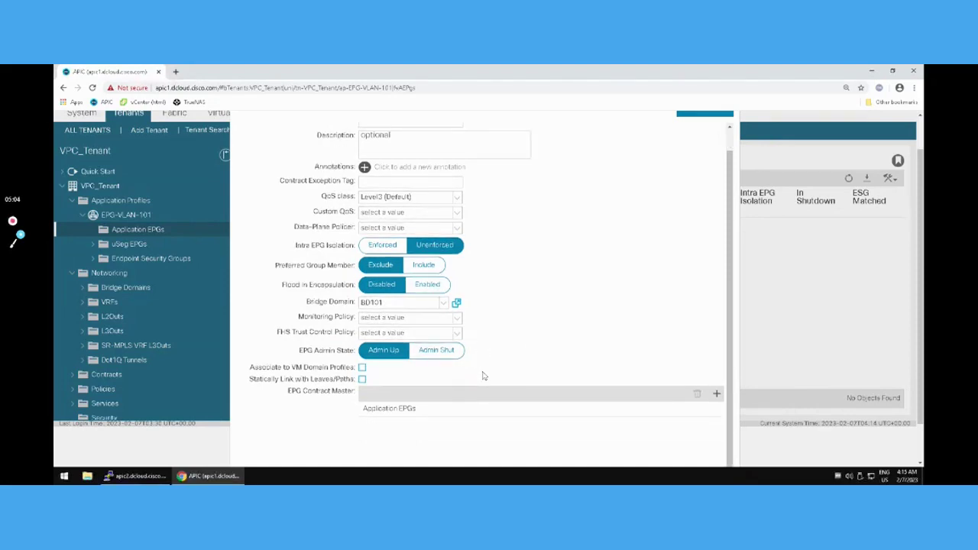
pyautogui.scroll(1, 483, 376)
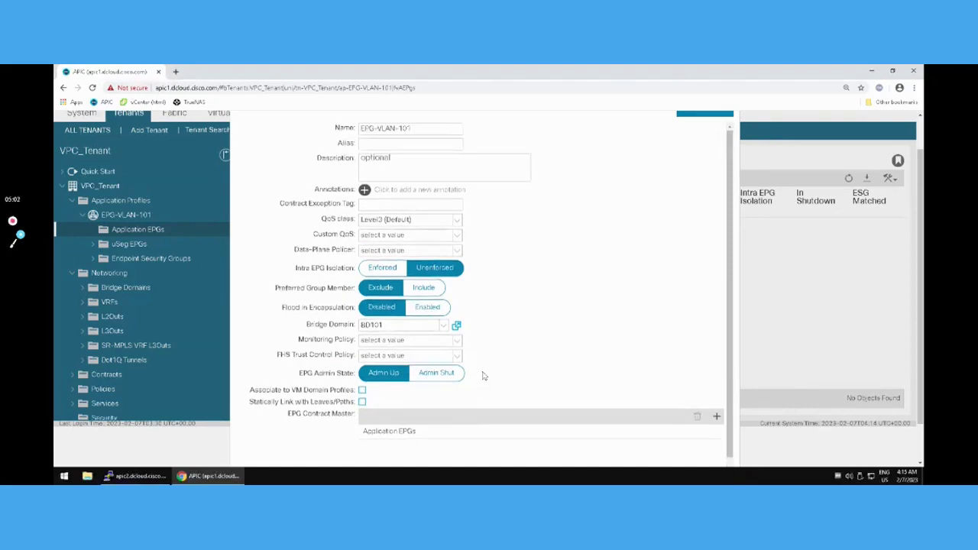
pyautogui.scroll(1, 483, 375)
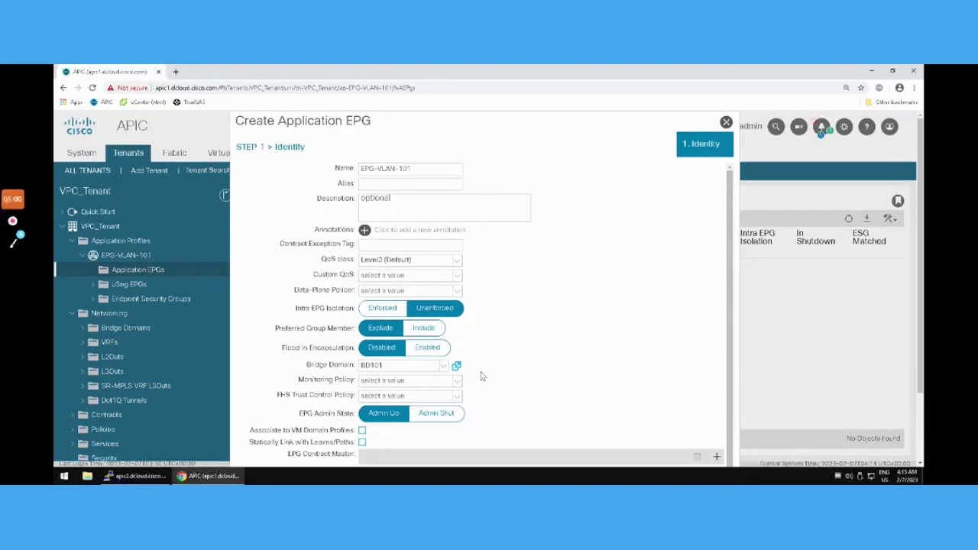
pyautogui.scroll(-1, 482, 376)
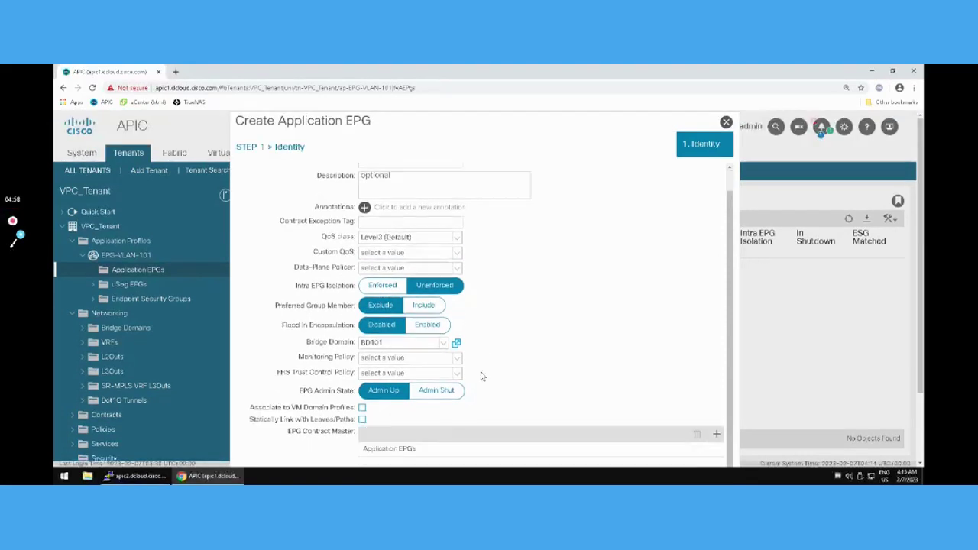
pyautogui.scroll(-2, 482, 377)
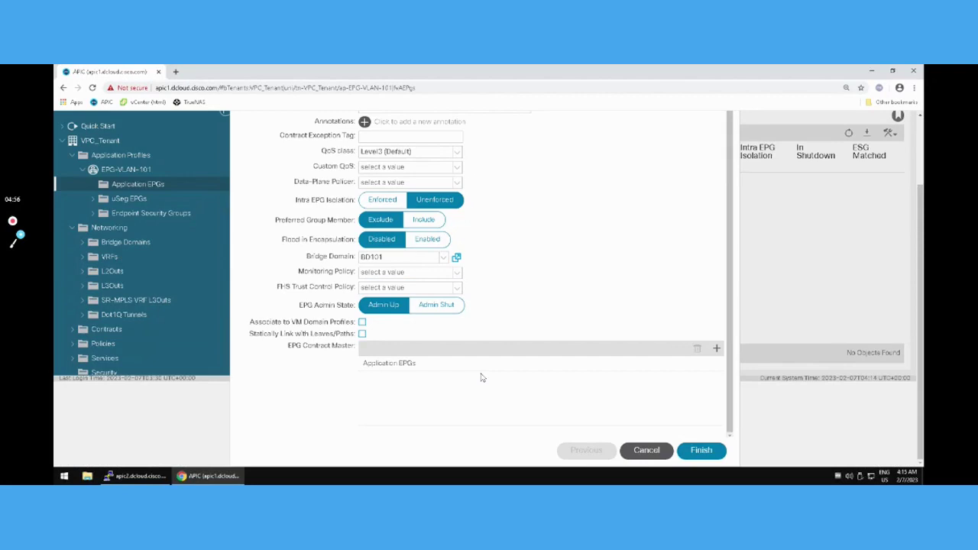
pyautogui.click(702, 451)
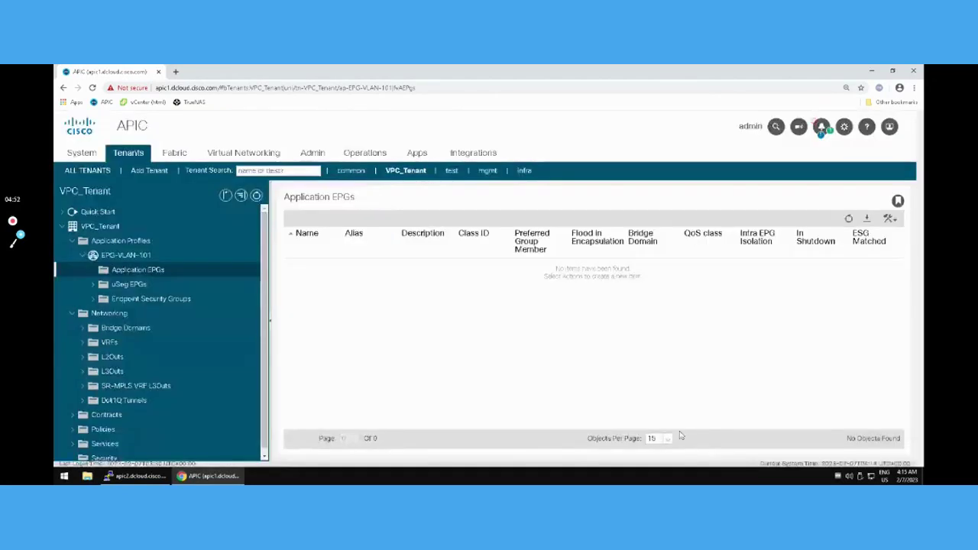
# Refresh the tenant tree and review the EPG-VLAN-101 application profile, its application EPG list, topology and policy properties.
pyautogui.click(120, 255)
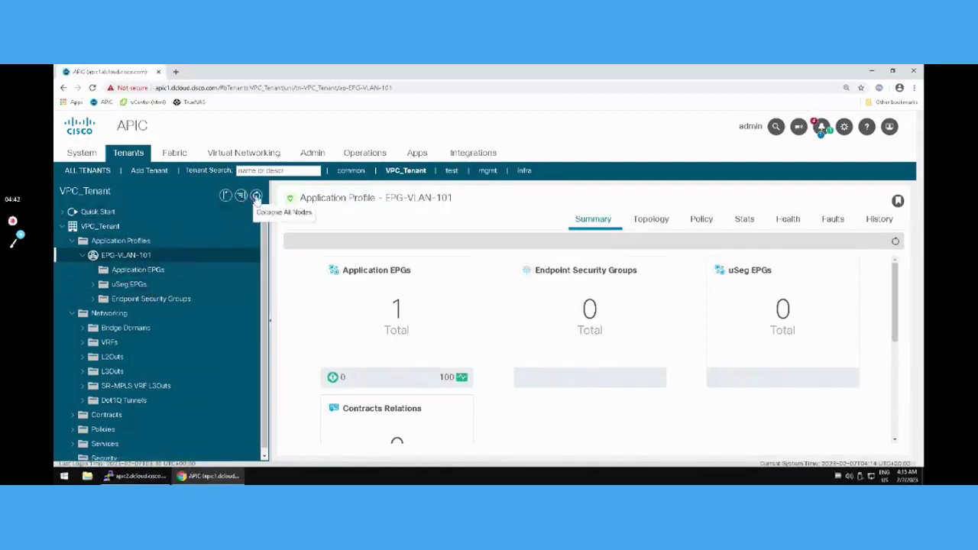
pyautogui.click(93, 269)
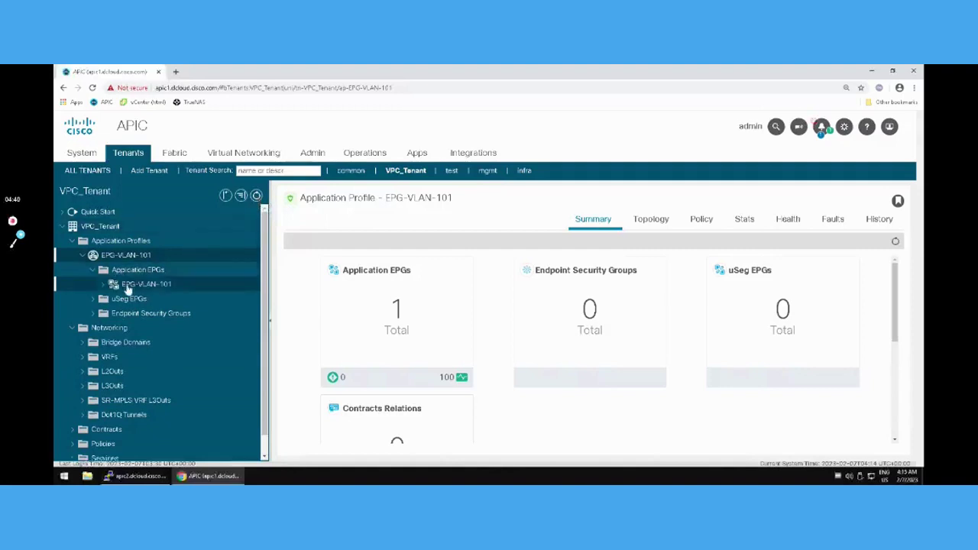
pyautogui.click(127, 288)
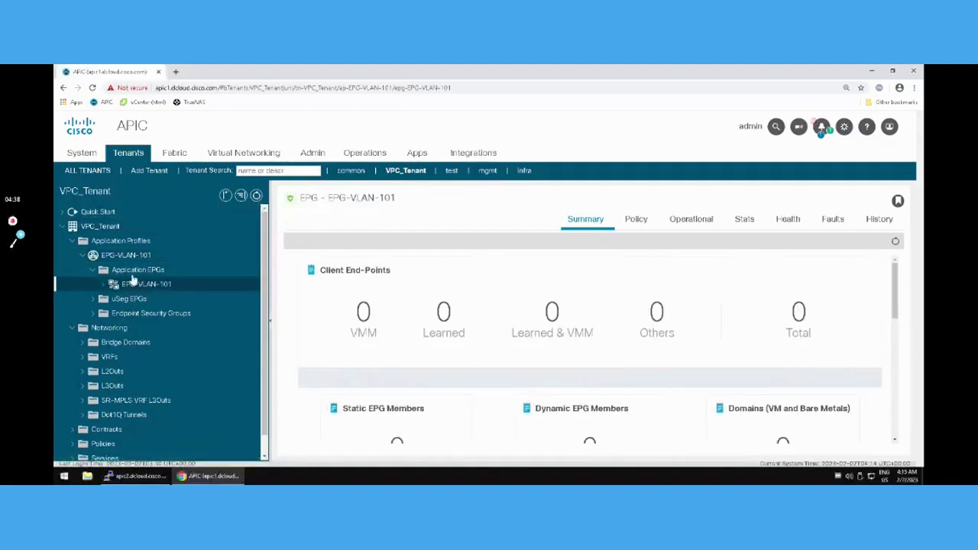
pyautogui.click(123, 259)
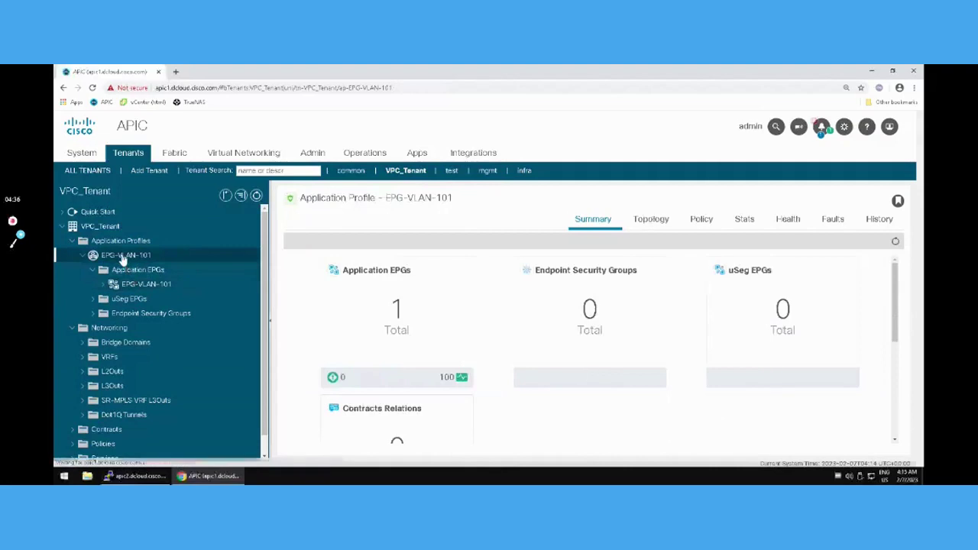
pyautogui.click(135, 272)
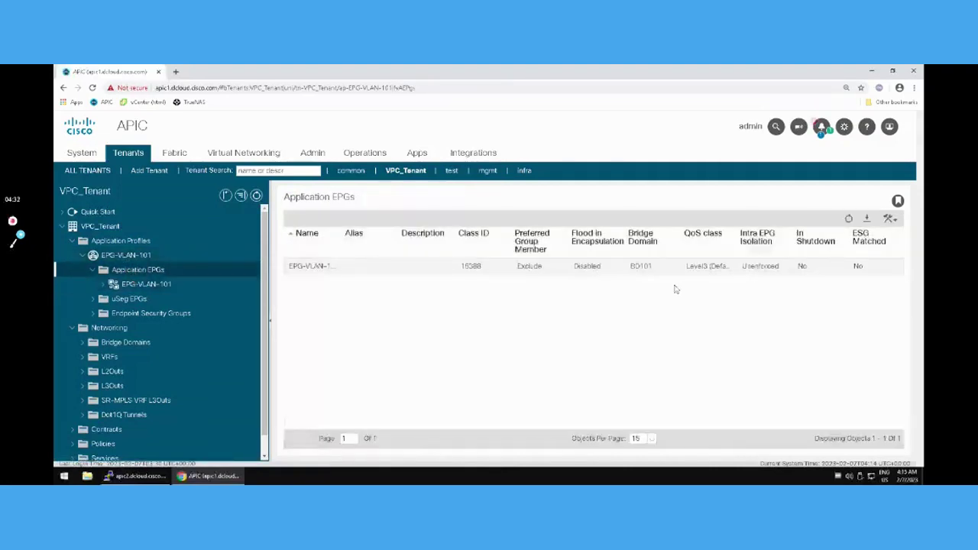
pyautogui.click(160, 290)
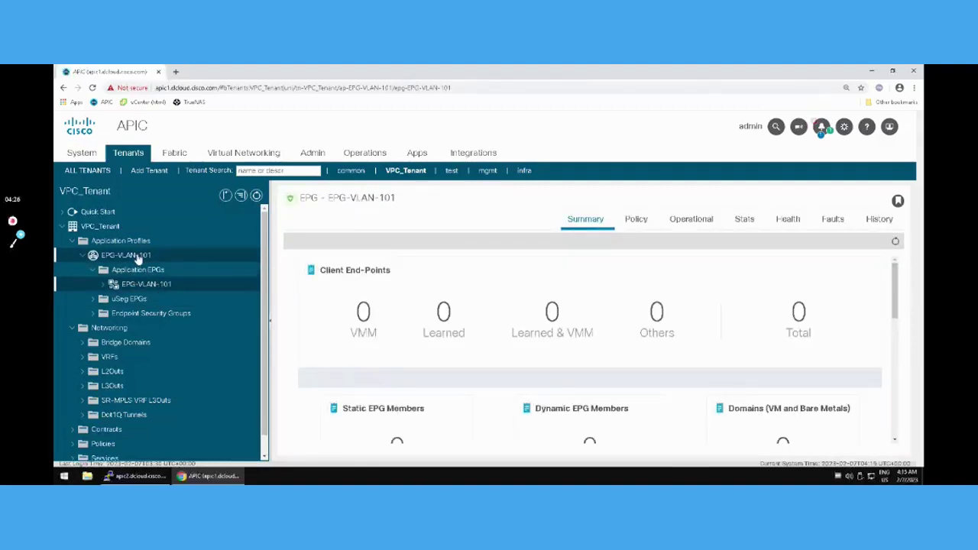
pyautogui.click(138, 256)
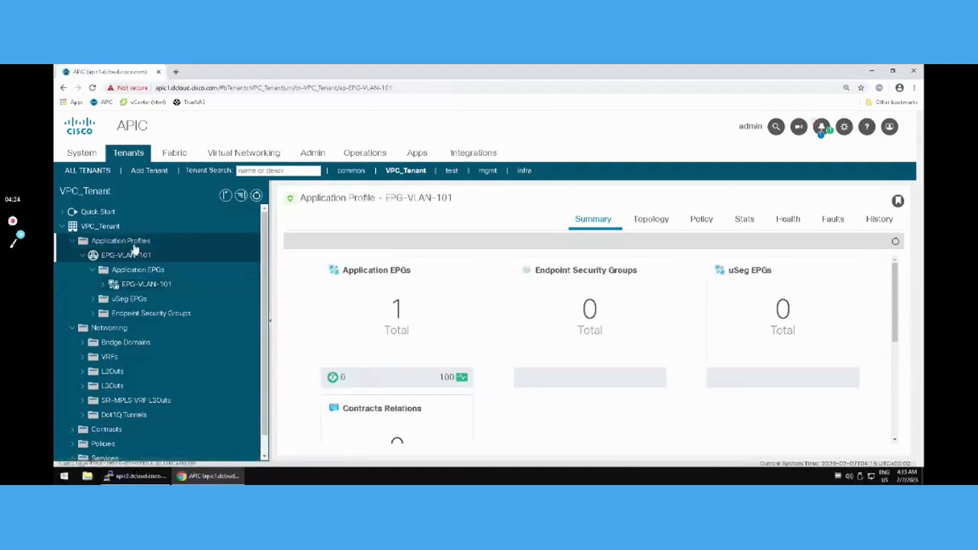
pyautogui.click(133, 244)
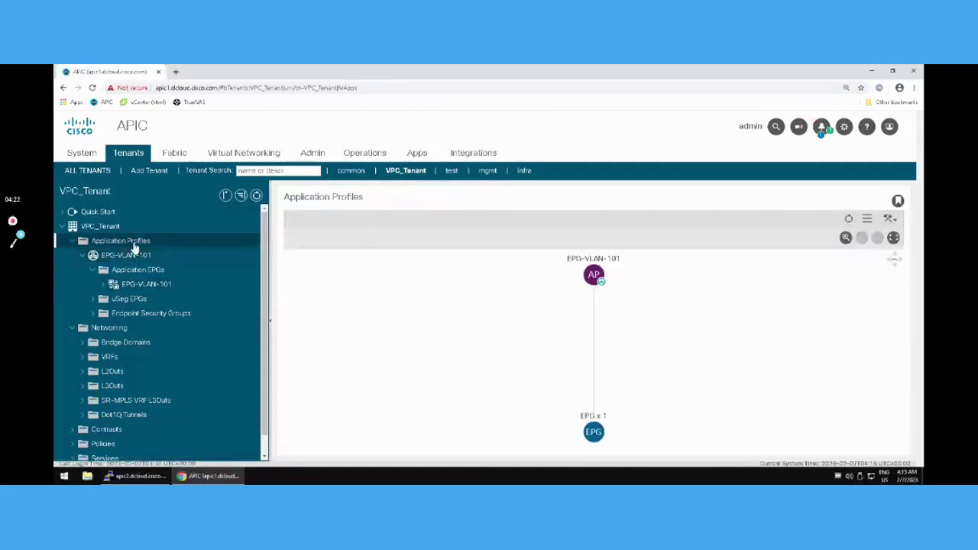
pyautogui.click(134, 258)
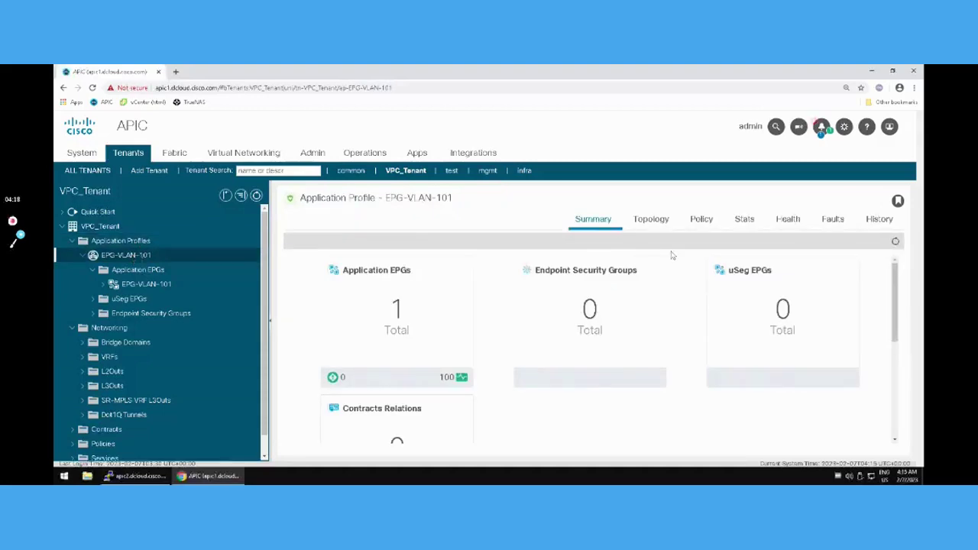
pyautogui.click(703, 221)
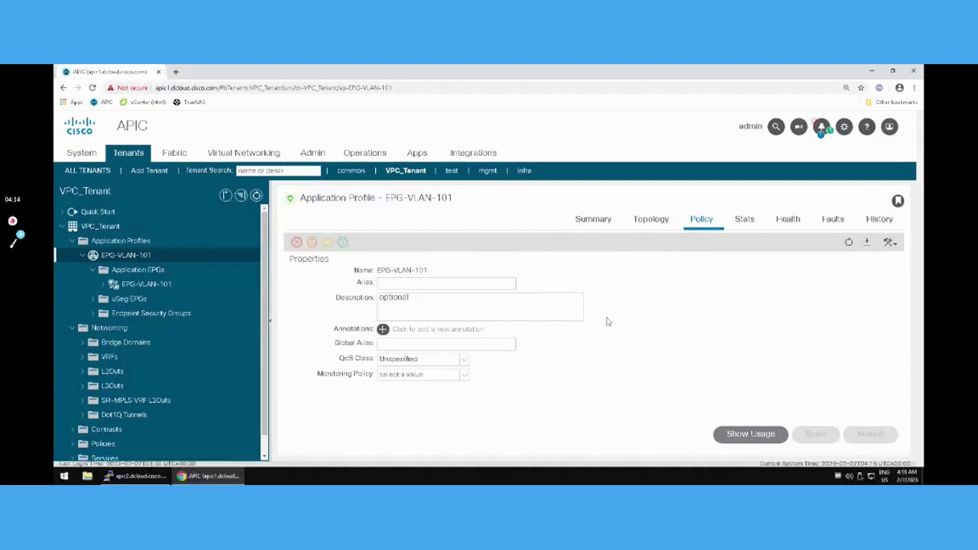
# Examine the general policy properties of the EPG-VLAN-101 application EPG, including its bridge domain assignment.
pyautogui.click(147, 286)
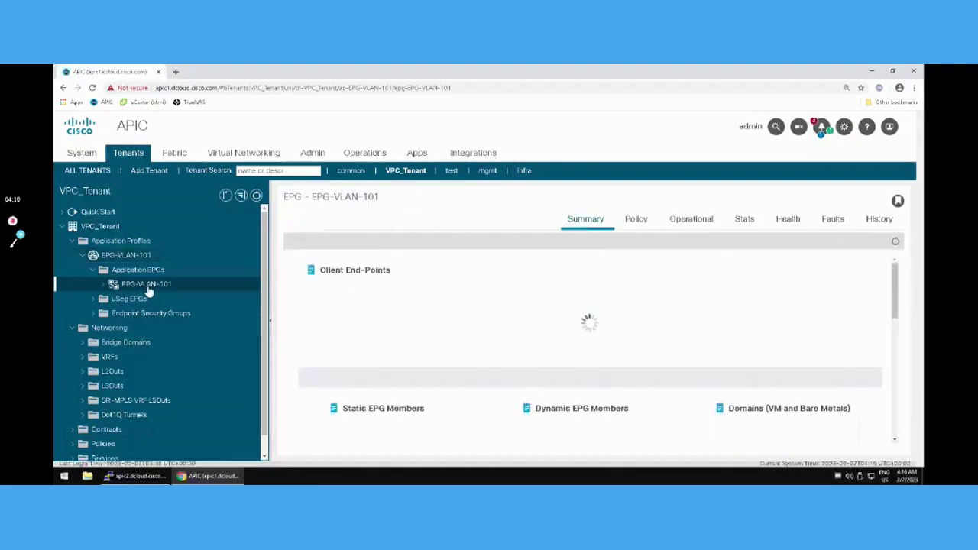
pyautogui.click(649, 223)
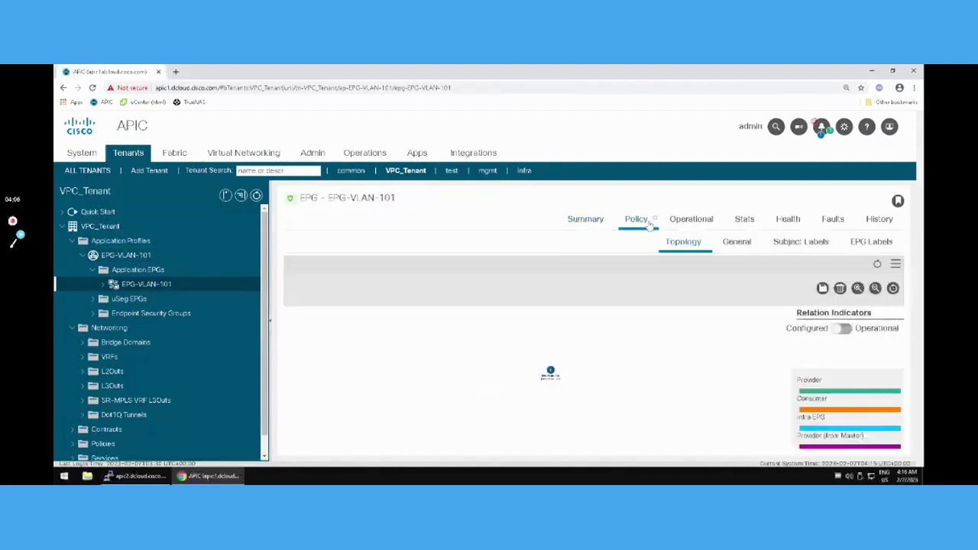
pyautogui.click(736, 243)
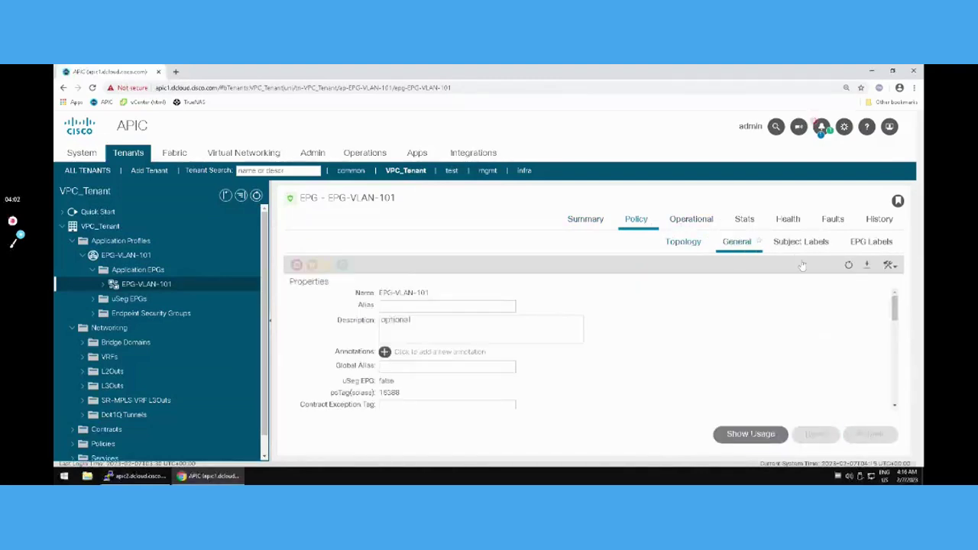
pyautogui.scroll(-5, 696, 361)
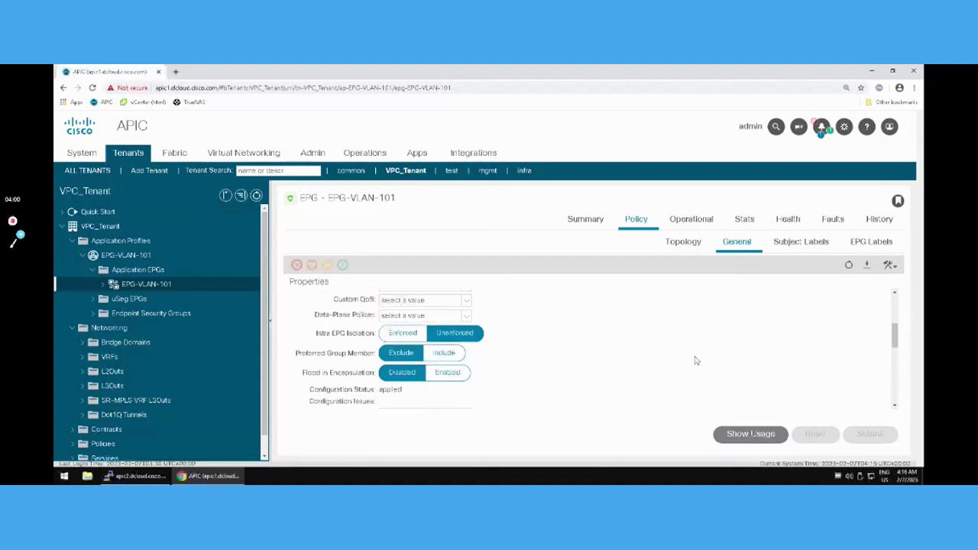
pyautogui.scroll(-3, 696, 361)
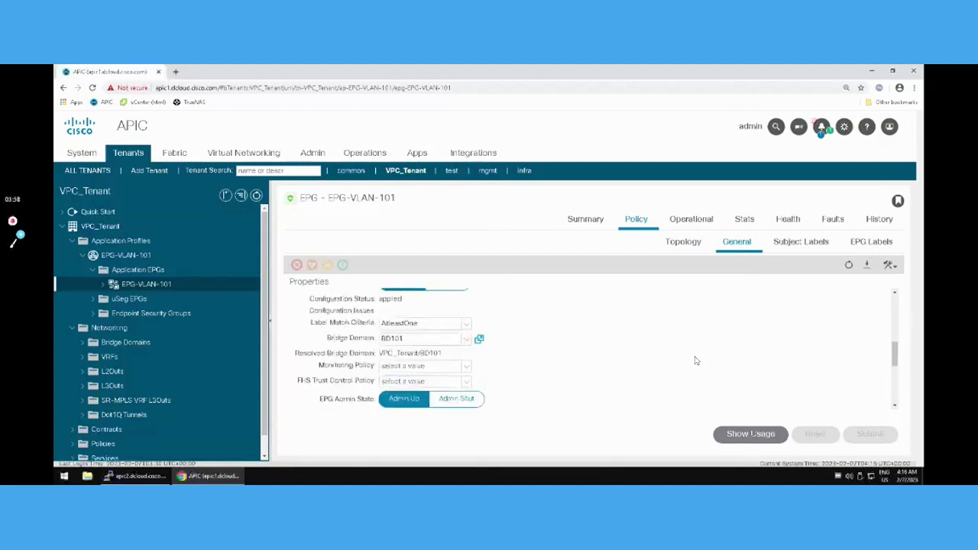
pyautogui.scroll(-5, 696, 360)
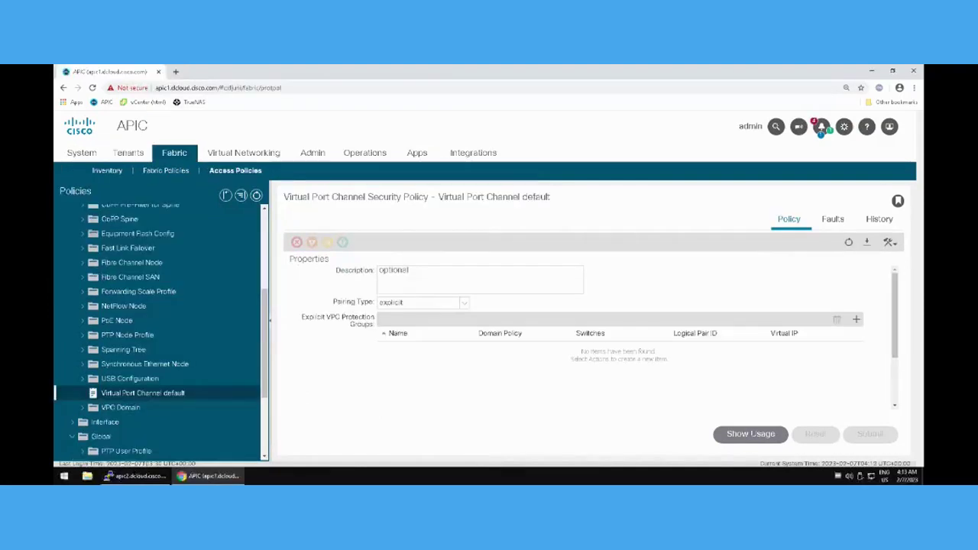
# Add a tenant named VPC_Tenant with default optional settings and submit it.
pyautogui.click(130, 155)
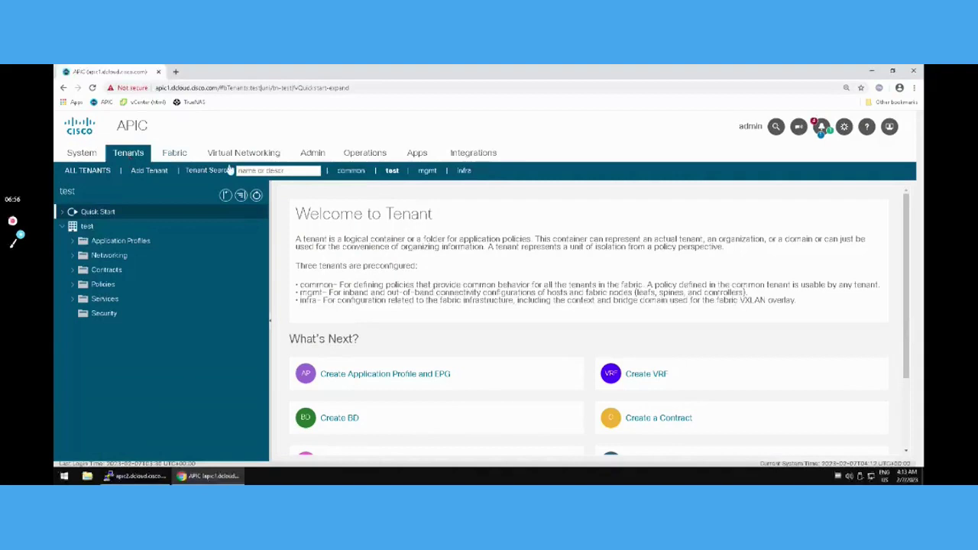
pyautogui.click(150, 171)
pyautogui.click(343, 140)
pyautogui.write('VPC_Tenant')
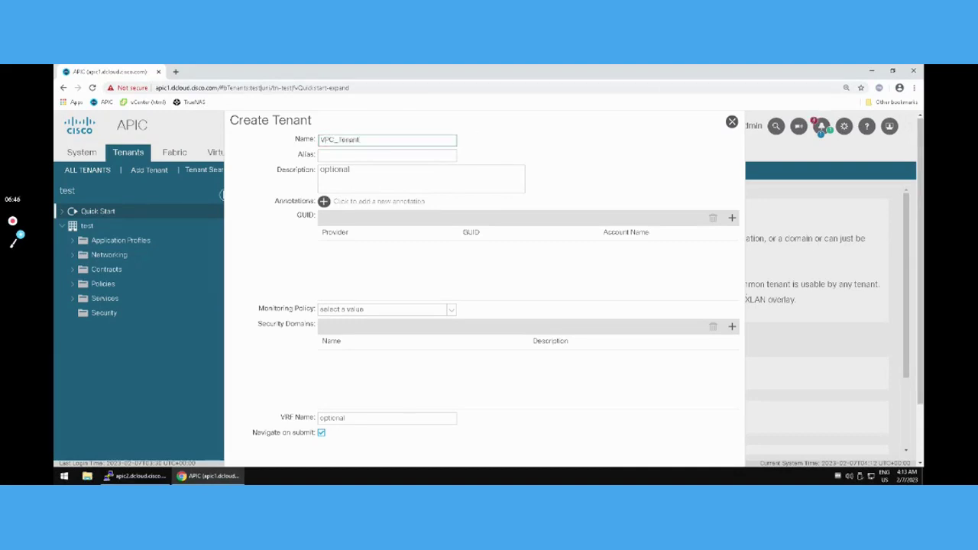
pyautogui.scroll(-2, 684, 433)
pyautogui.click(705, 451)
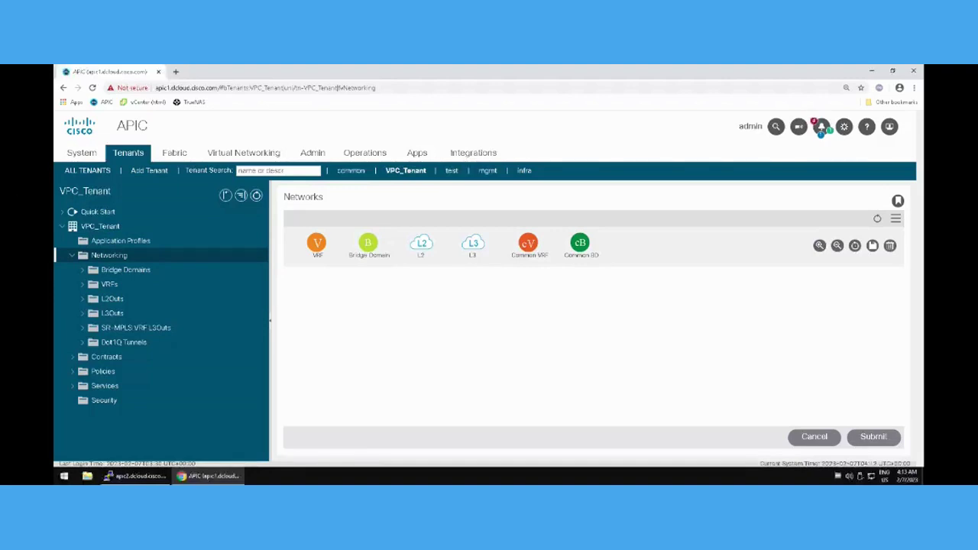
# Create an application profile named EPG-VLAN-101 under VPC_Tenant and refresh the tenant tree.
pyautogui.click(107, 242)
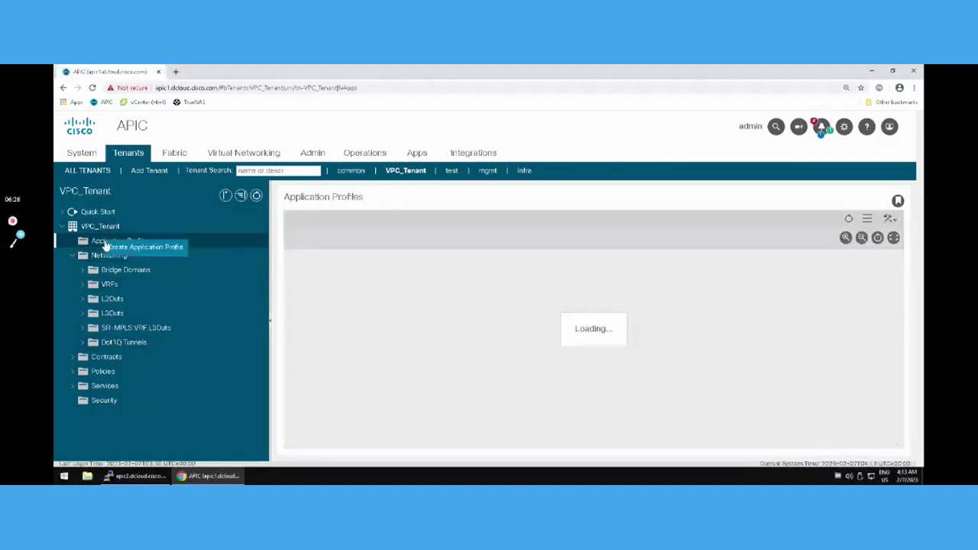
pyautogui.click(132, 248)
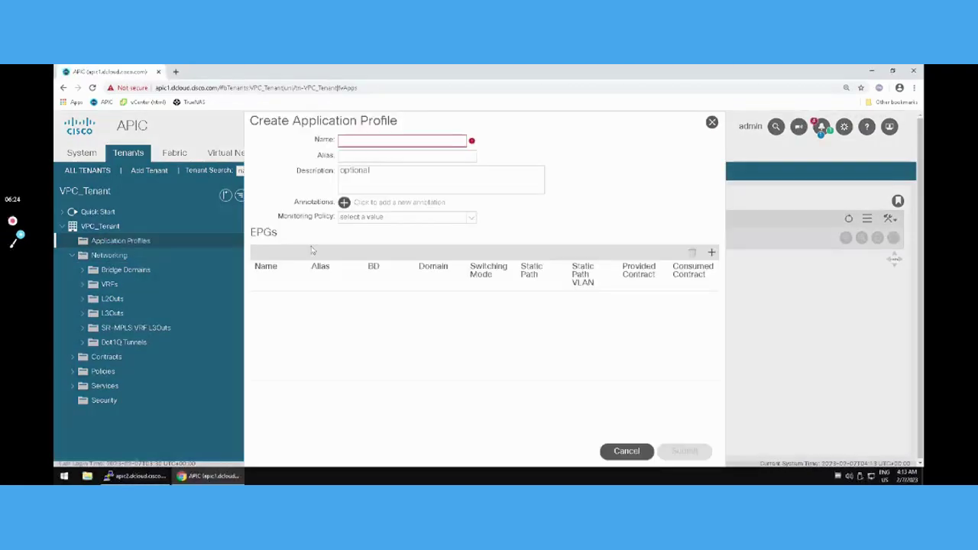
pyautogui.write('EPG-VLAN-101')
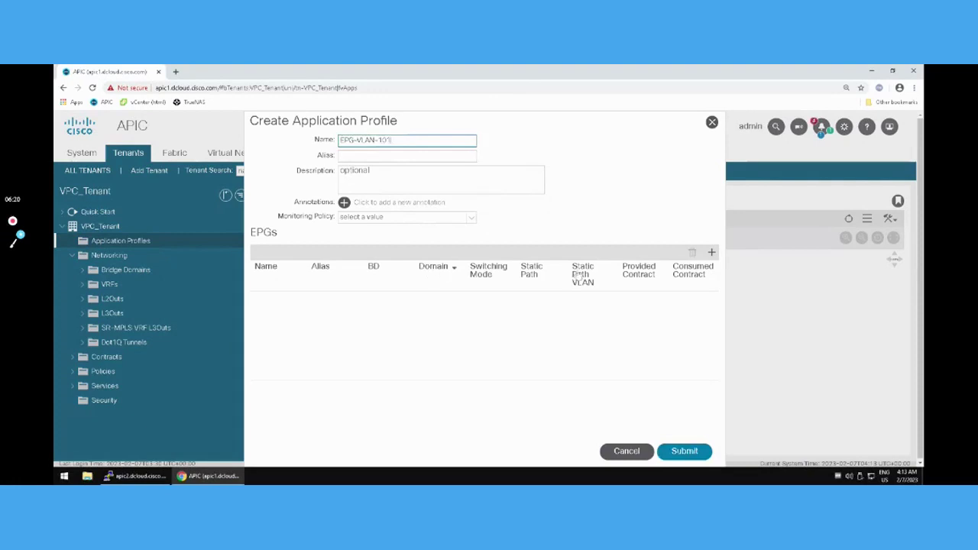
pyautogui.click(684, 451)
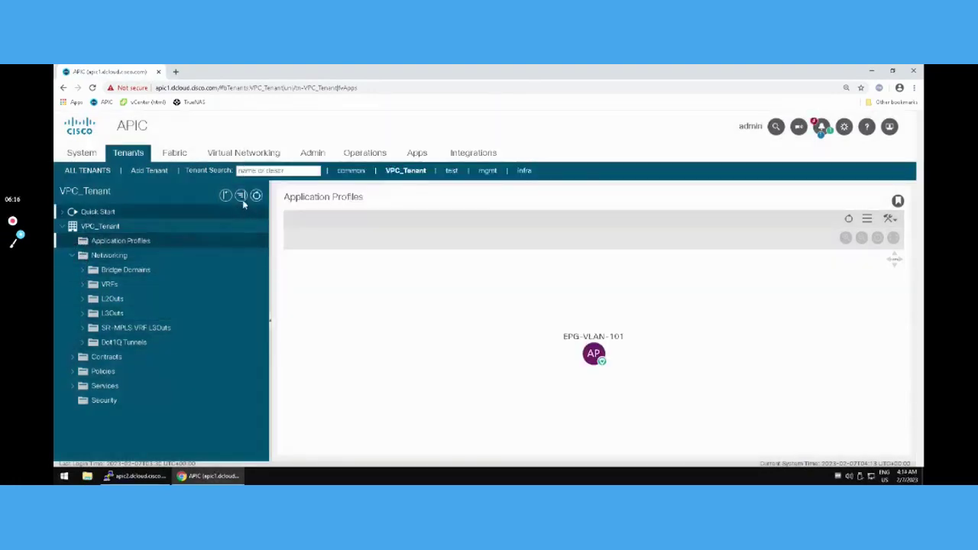
pyautogui.click(257, 196)
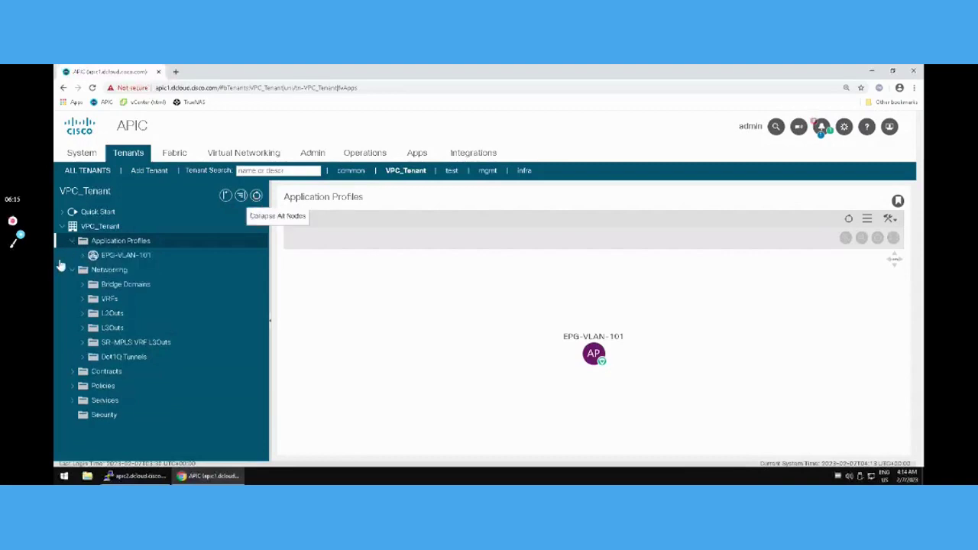
pyautogui.rightClick(110, 259)
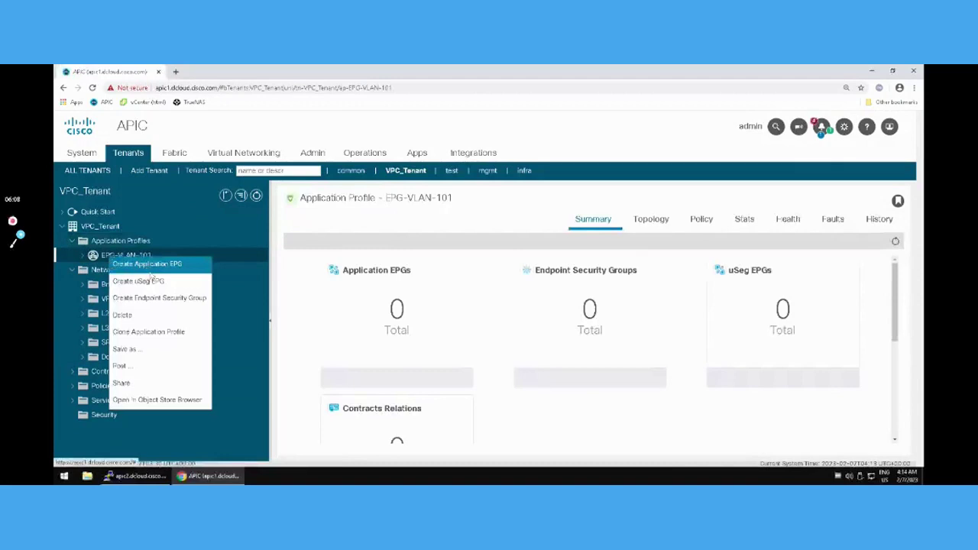
pyautogui.click(157, 265)
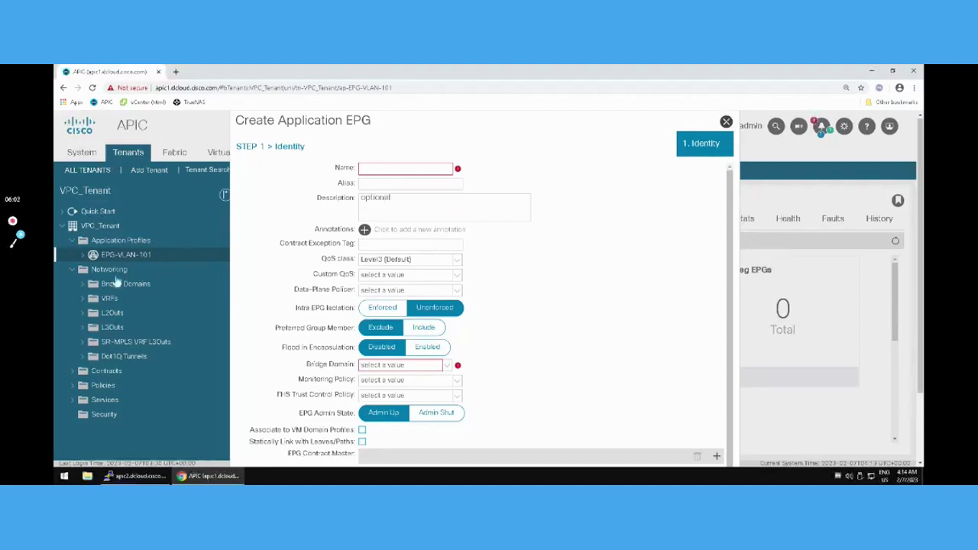
pyautogui.click(726, 122)
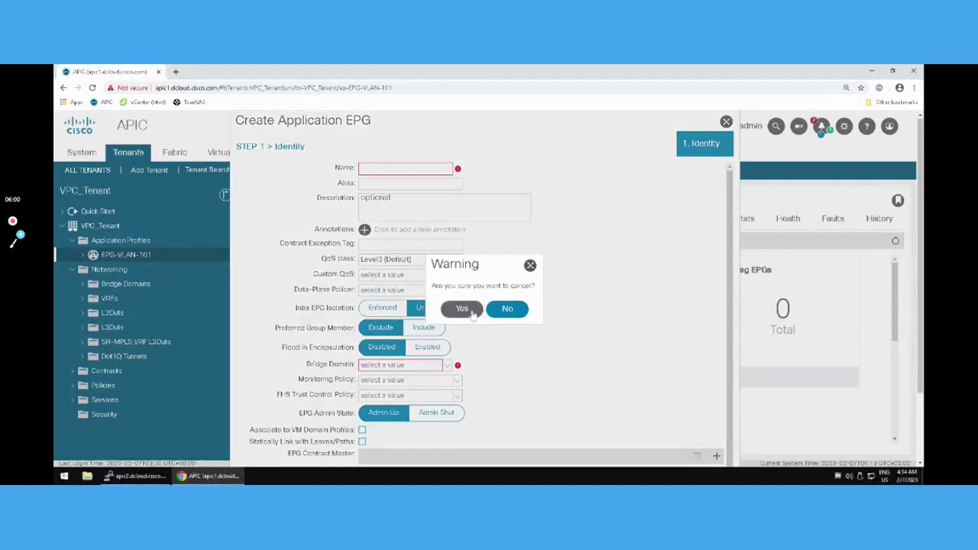
pyautogui.press('Return')
# Start a new application EPG in the EPG-VLAN-101 application profile and name it EPG-VLAN-101.
pyautogui.click(84, 259)
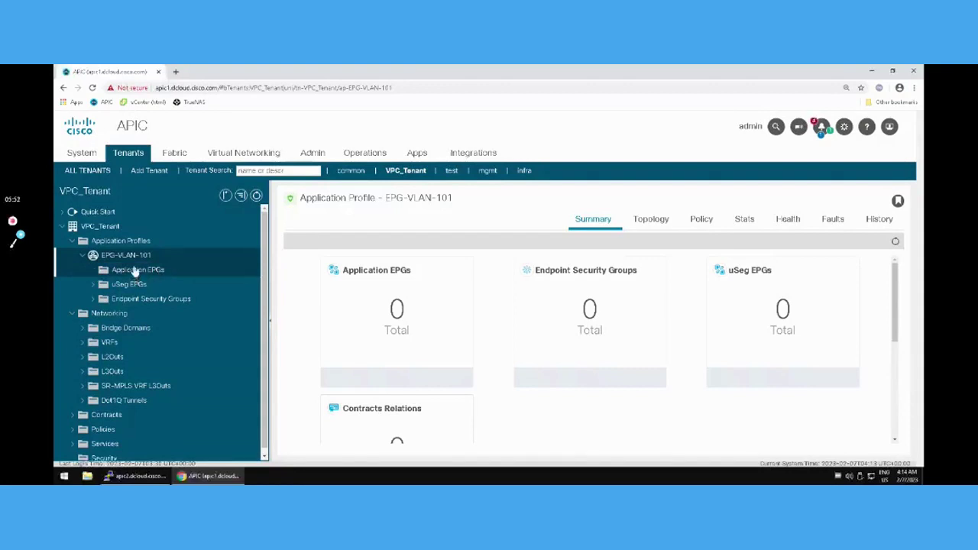
pyautogui.click(134, 271)
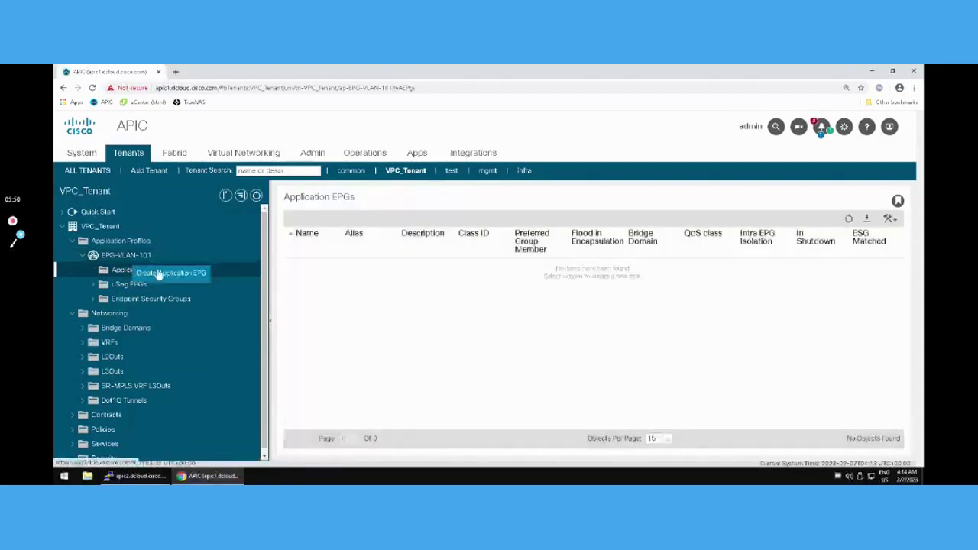
pyautogui.click(180, 270)
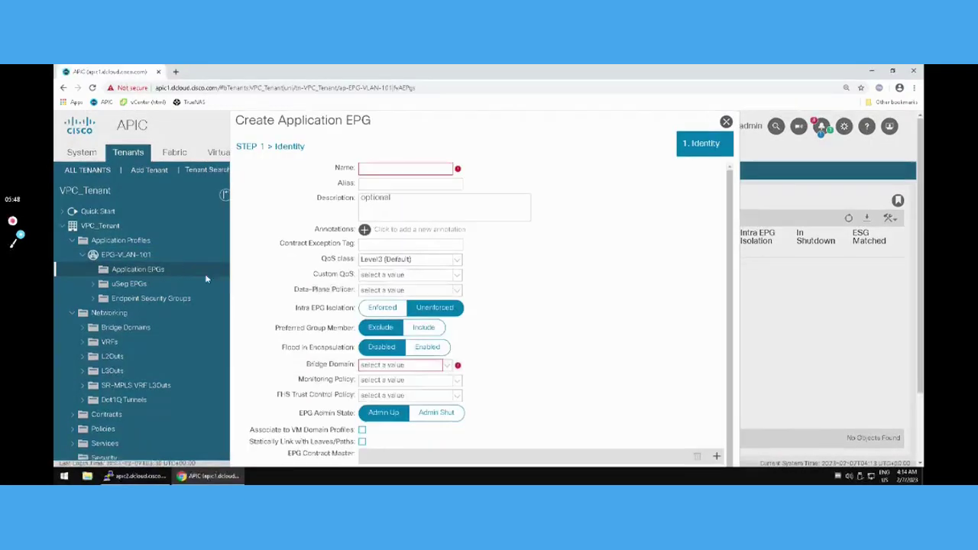
pyautogui.click(389, 168)
pyautogui.write('EPG-VLAN-101')
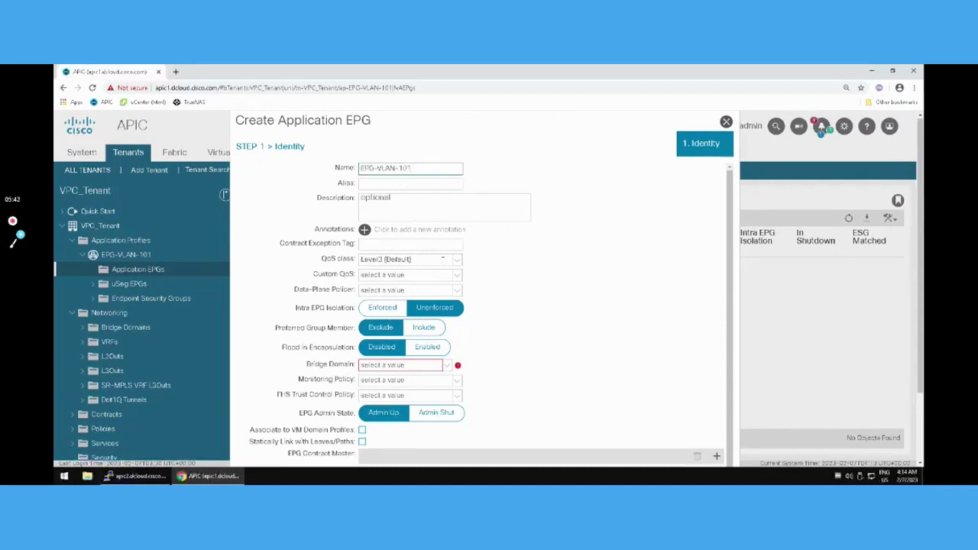
# Start a new bridge domain for the EPG, name it BD101, and leave its VRF unselected.
pyautogui.click(448, 367)
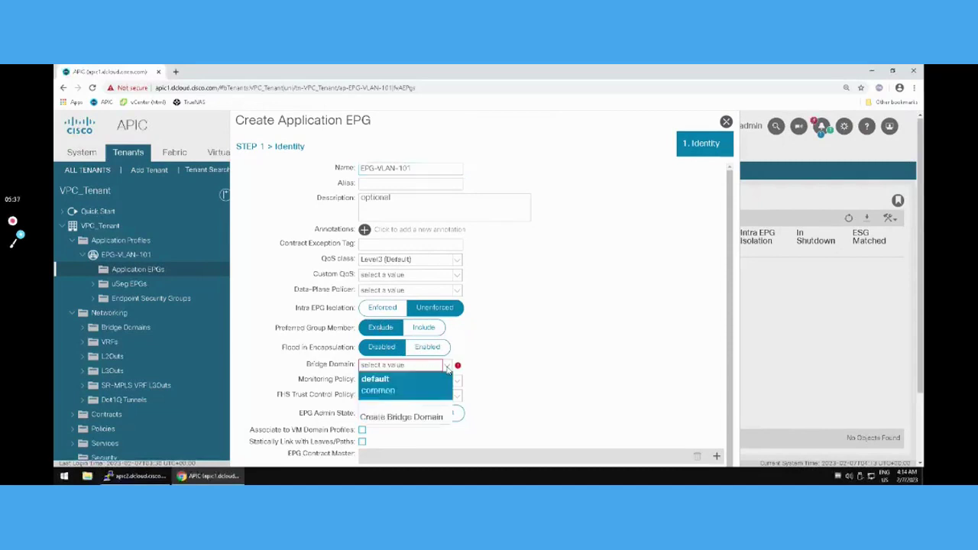
pyautogui.click(389, 422)
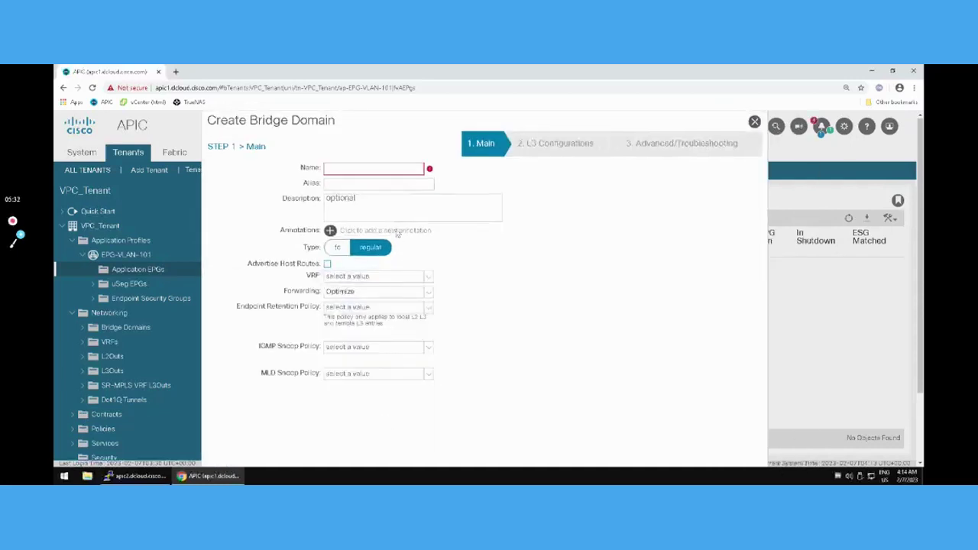
pyautogui.click(364, 169)
pyautogui.write('BD')
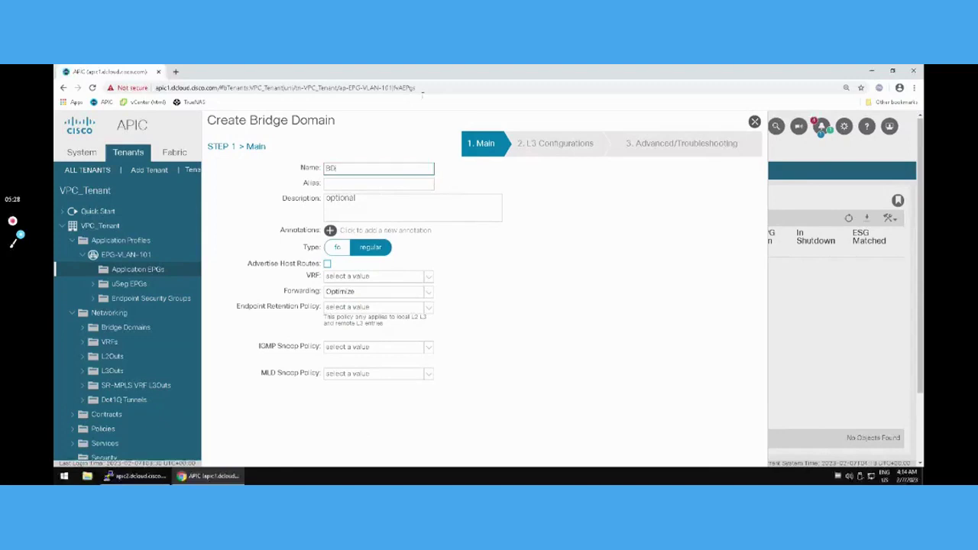
pyautogui.write('101')
pyautogui.click(430, 279)
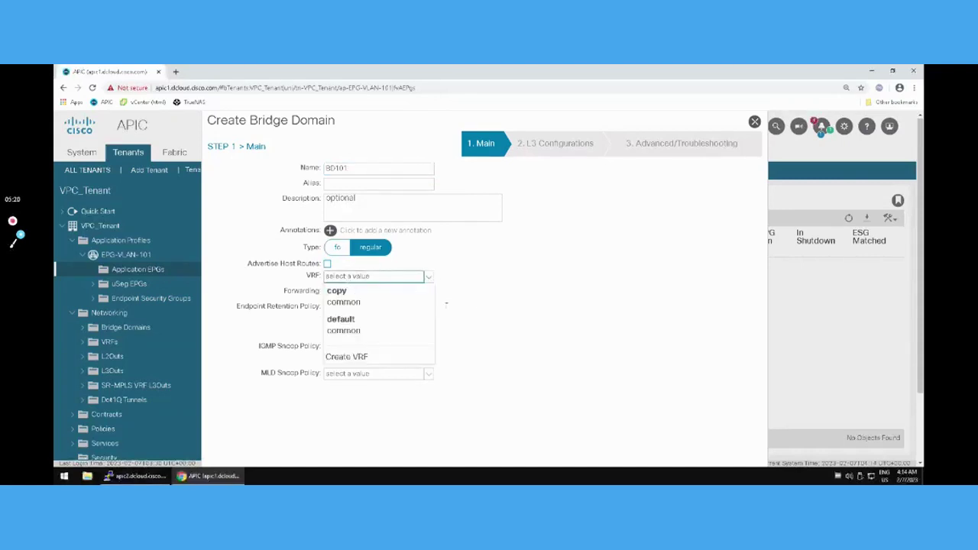
pyautogui.click(504, 318)
# Finish creating the bridge domain with its L3 configuration and advanced/troubleshooting settings at their defaults.
pyautogui.scroll(-2, 565, 359)
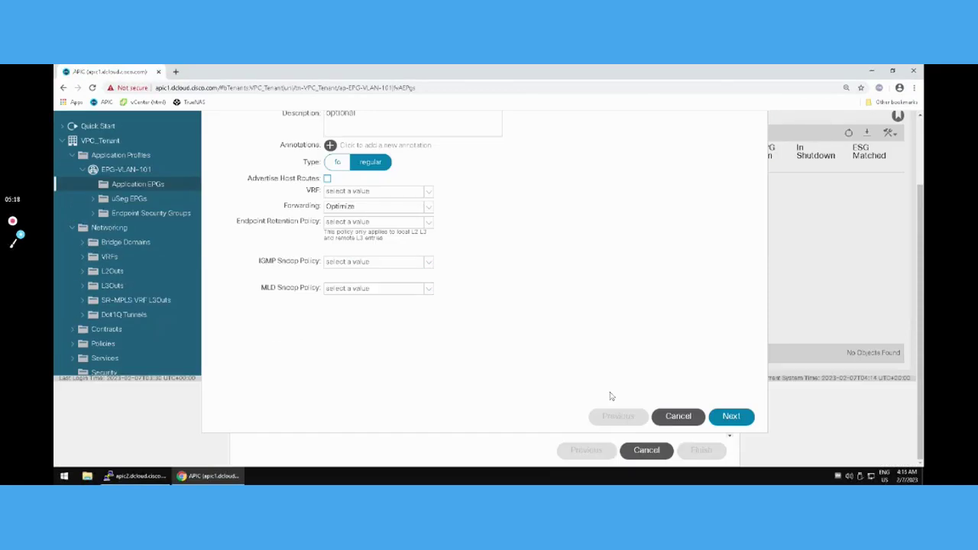
pyautogui.click(731, 417)
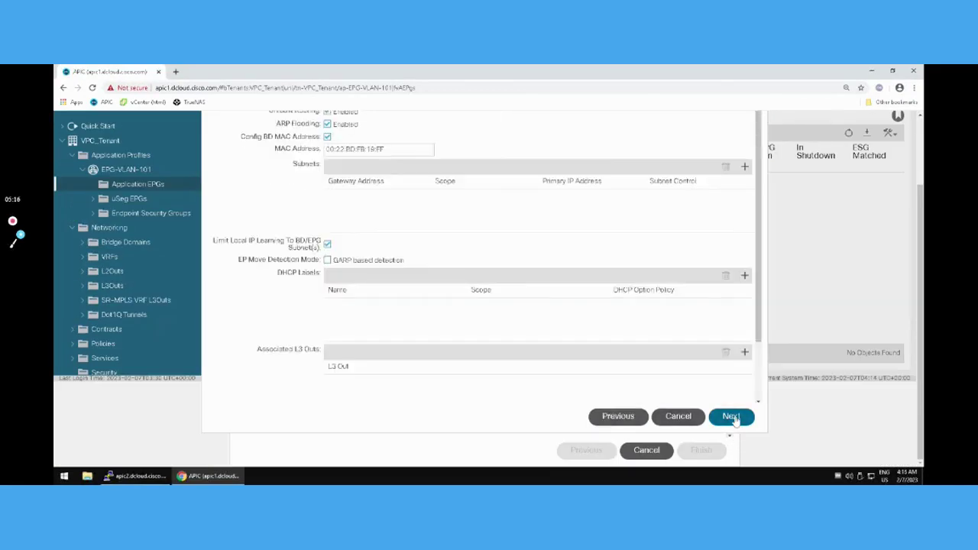
pyautogui.scroll(1, 533, 311)
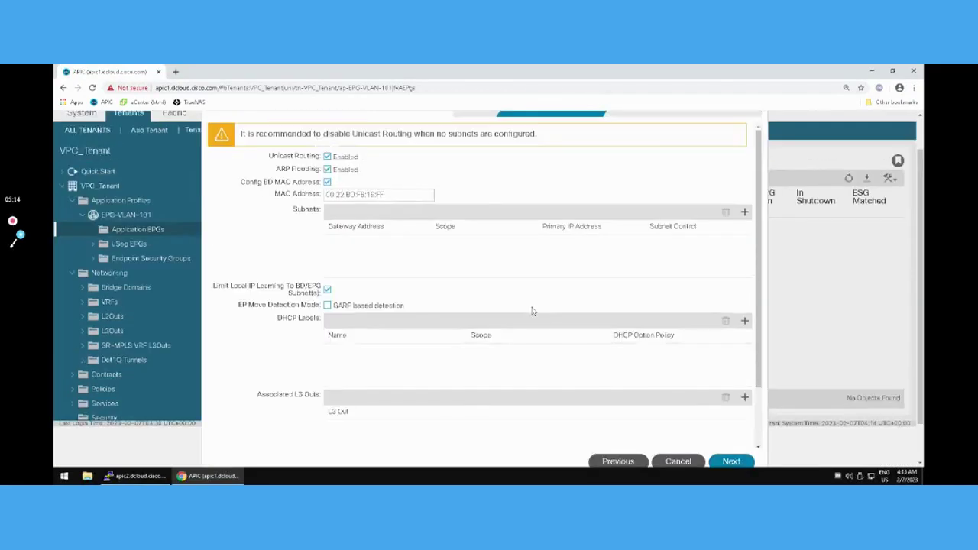
pyautogui.scroll(-2, 660, 398)
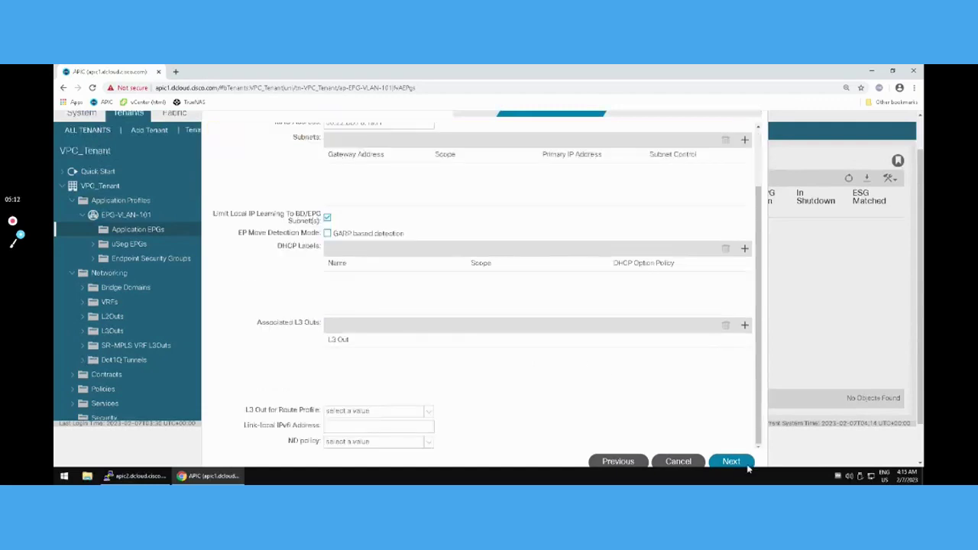
pyautogui.click(745, 464)
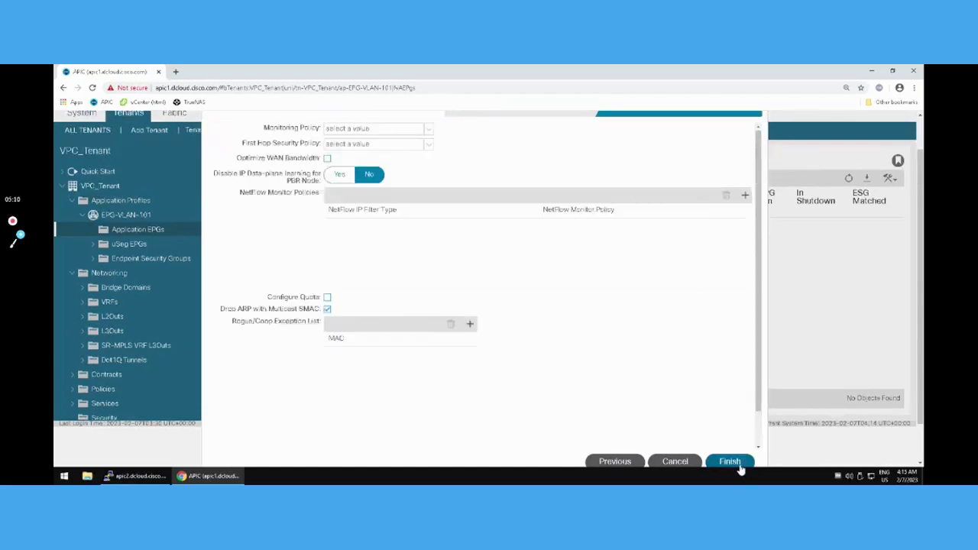
pyautogui.click(740, 468)
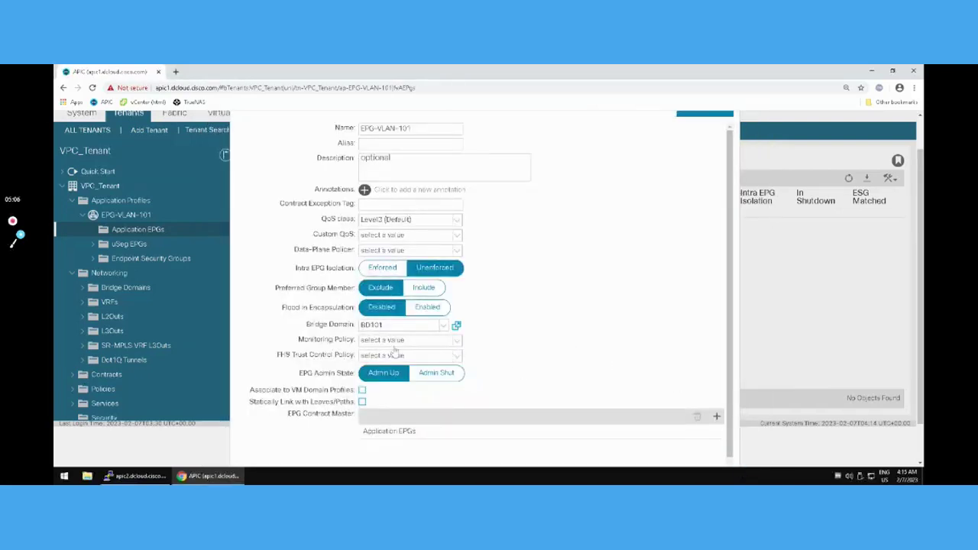
# Check the application EPG's identity settings and finish creating it with BD101 as its bridge domain.
pyautogui.scroll(-1, 483, 374)
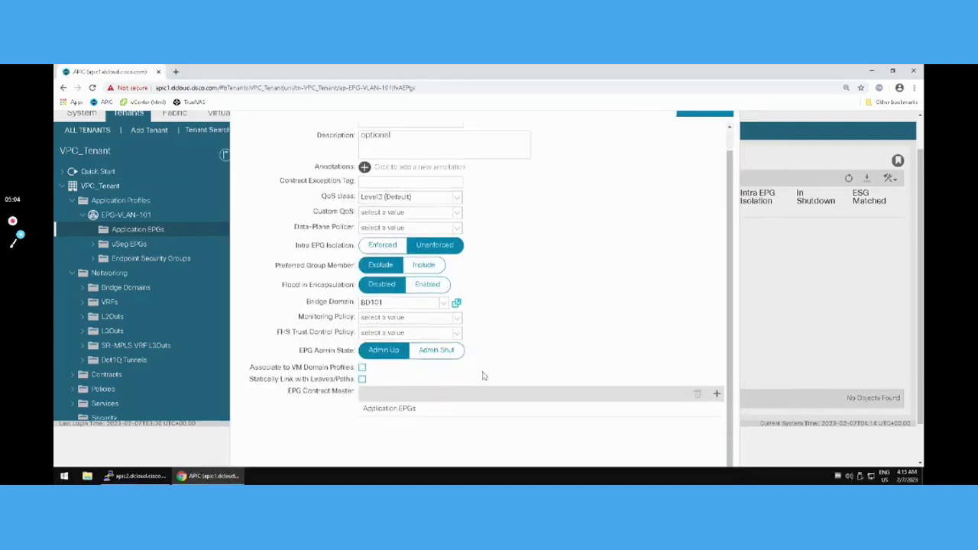
pyautogui.scroll(1, 483, 376)
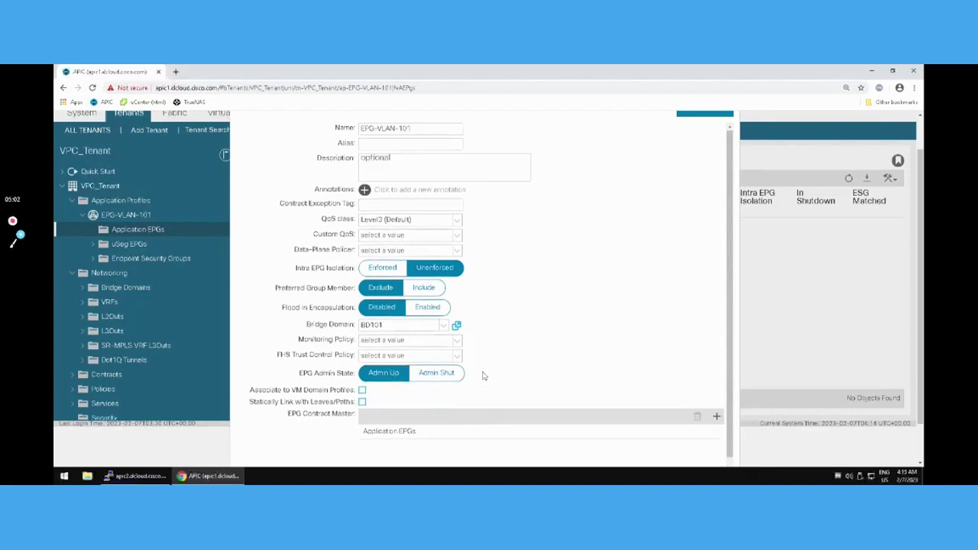
pyautogui.scroll(1, 481, 376)
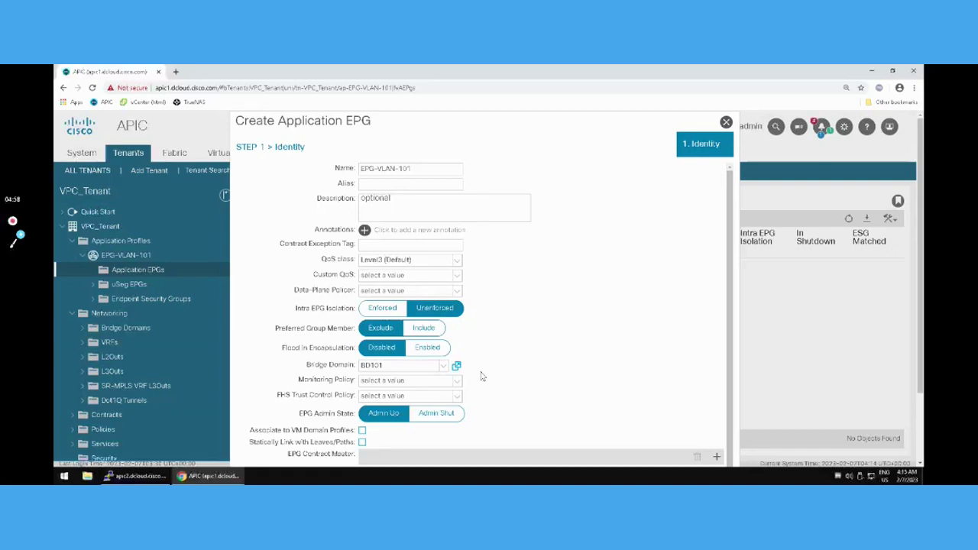
pyautogui.scroll(-1, 482, 376)
pyautogui.scroll(-2, 482, 378)
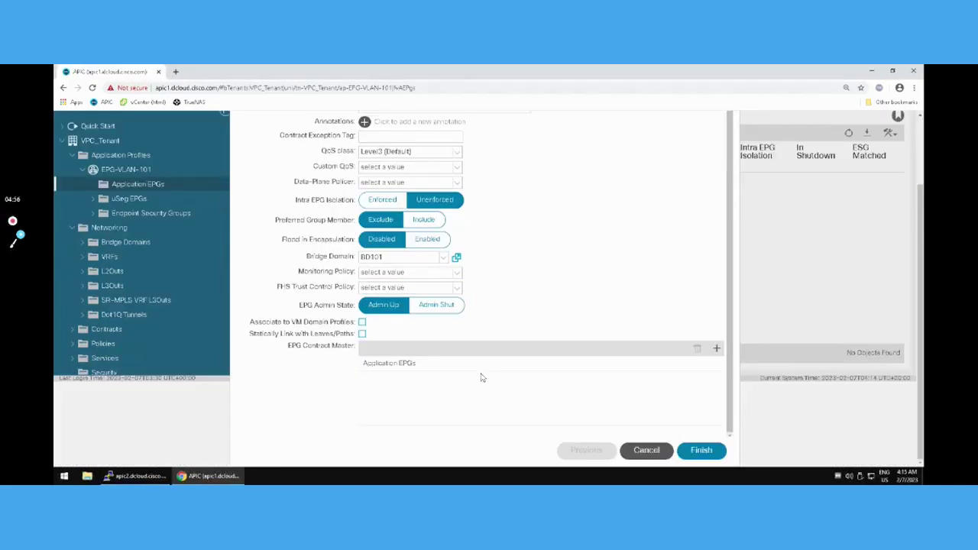
pyautogui.click(702, 451)
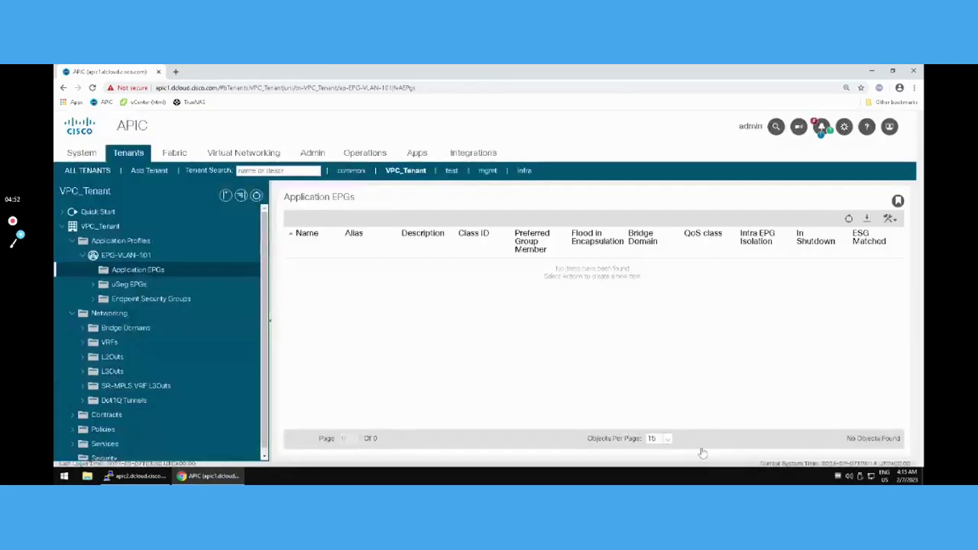
# Review the EPG-VLAN-101 application profile, its application EPG list, and the summary of the EPG inside it.
pyautogui.click(120, 256)
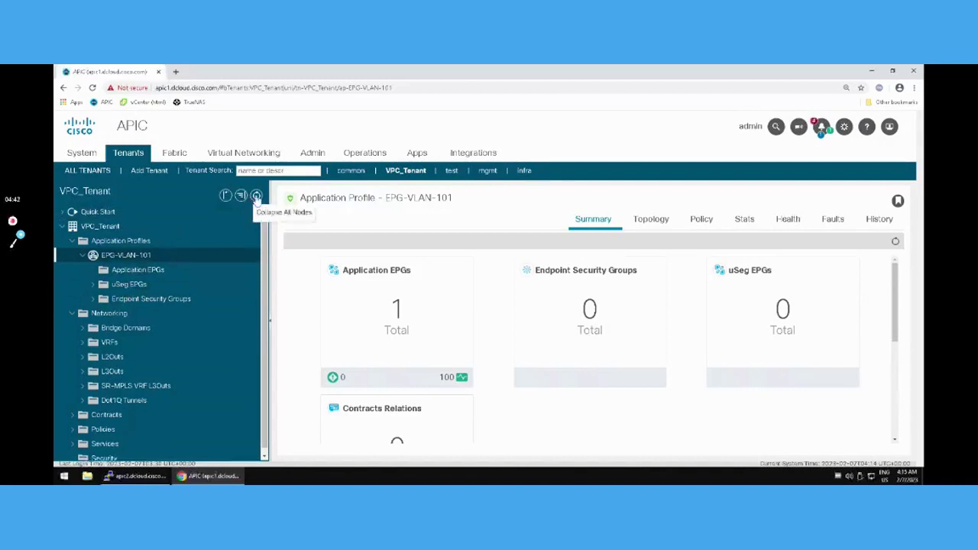
pyautogui.click(94, 270)
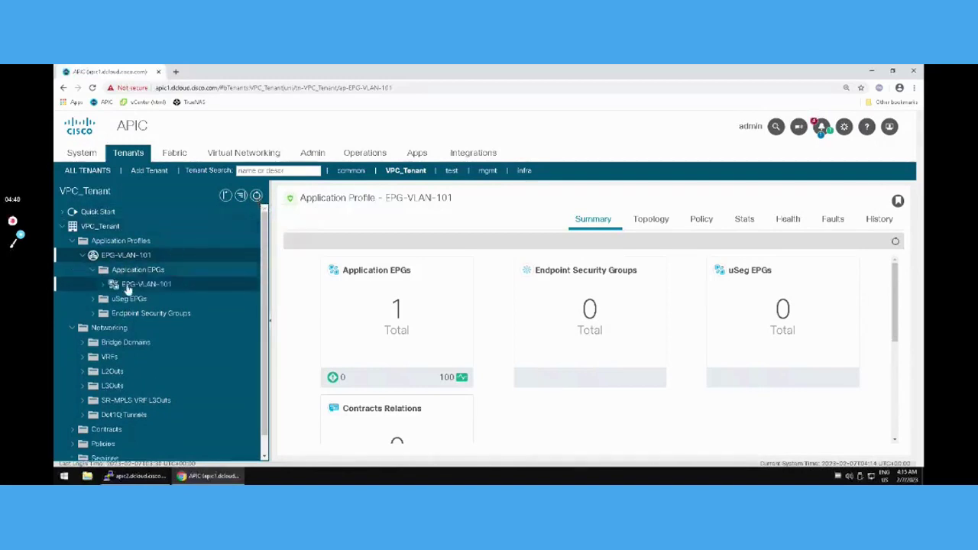
pyautogui.click(128, 285)
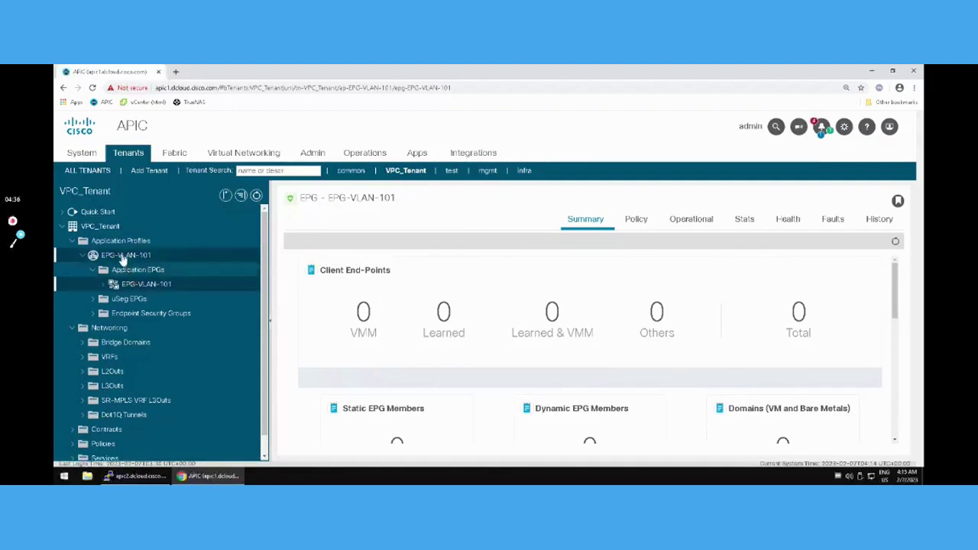
pyautogui.click(123, 257)
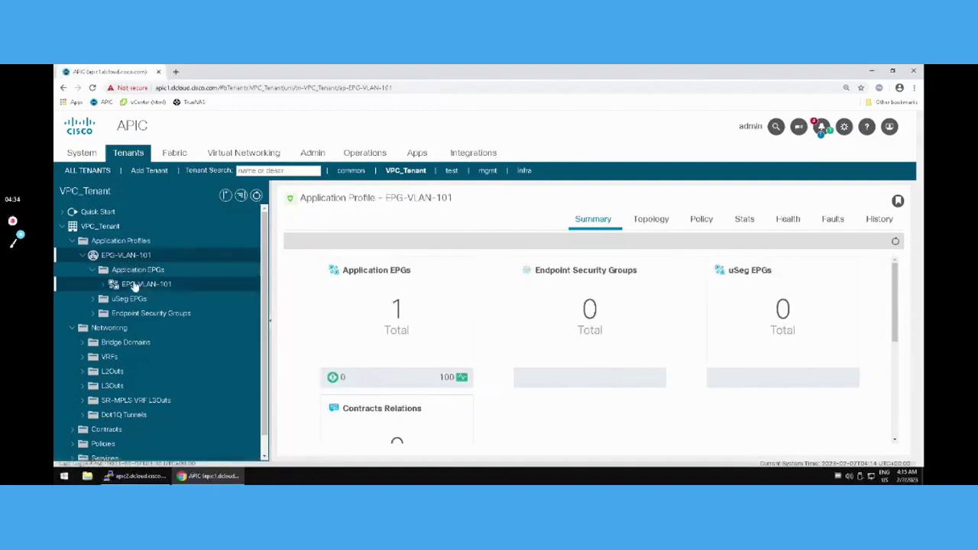
pyautogui.click(134, 272)
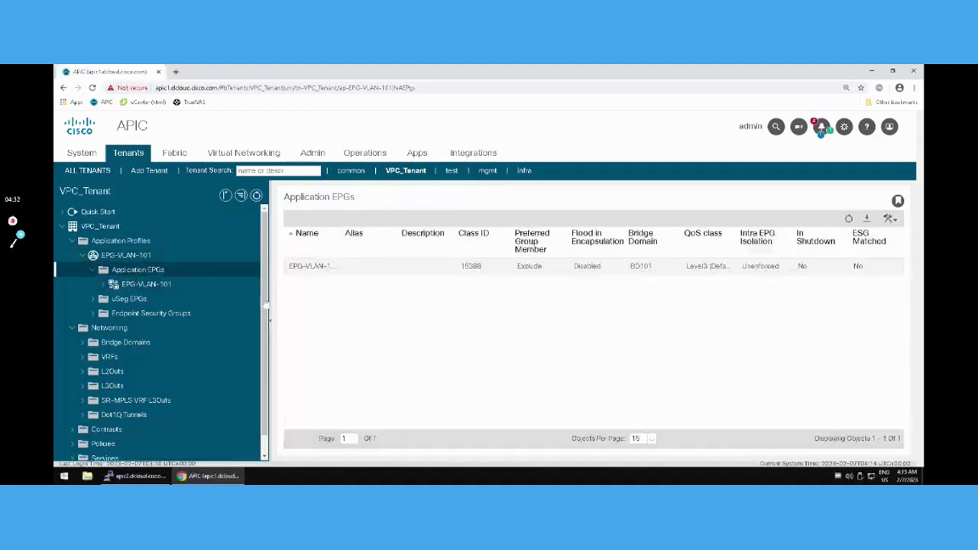
pyautogui.click(160, 286)
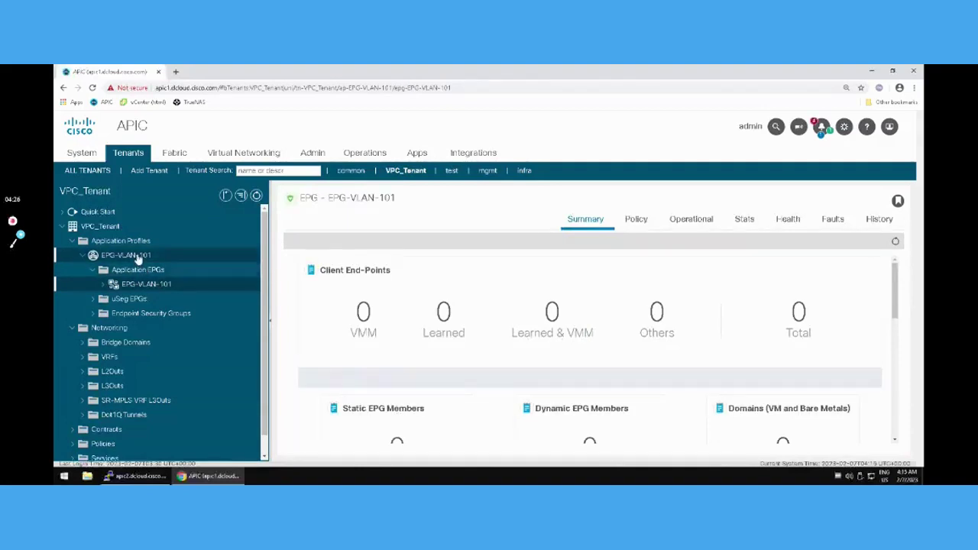
pyautogui.click(138, 256)
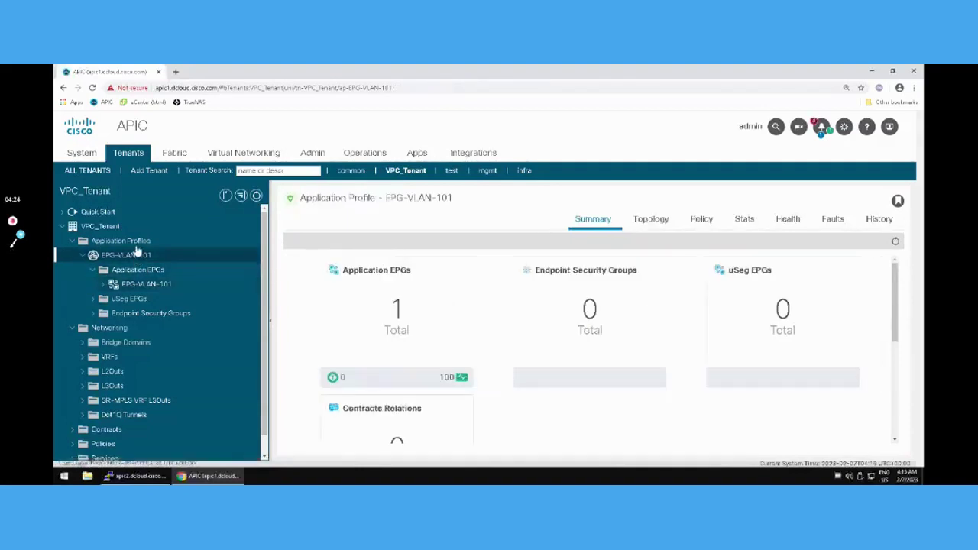
pyautogui.click(134, 243)
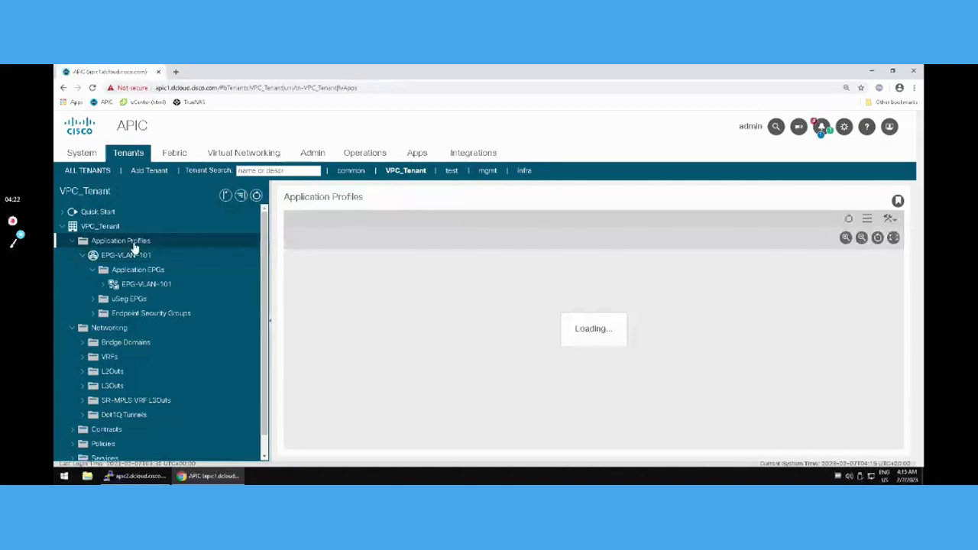
# Examine the policy properties of the EPG-VLAN-101 application profile and the general policy settings of its EPG, including the bridge domain assignment.
pyautogui.click(135, 258)
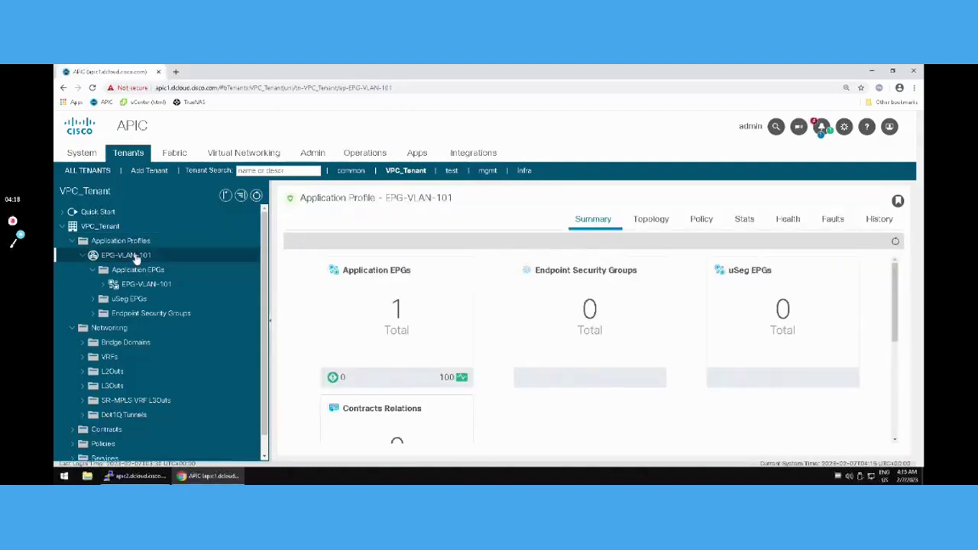
pyautogui.click(701, 219)
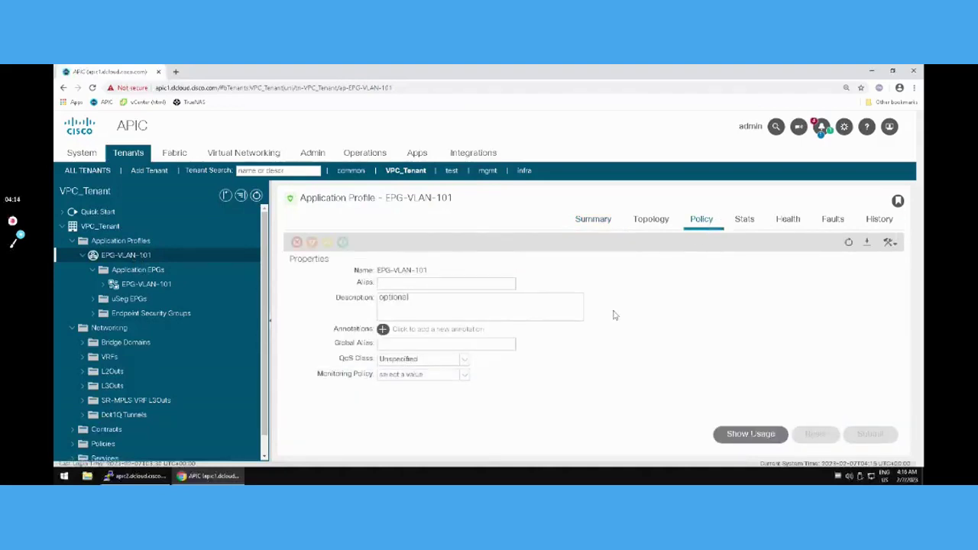
pyautogui.click(145, 284)
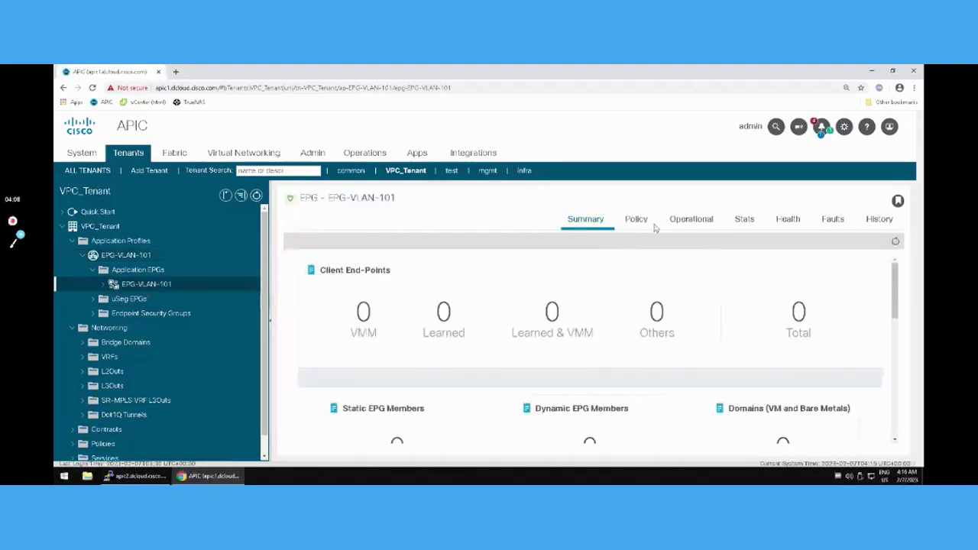
pyautogui.click(648, 221)
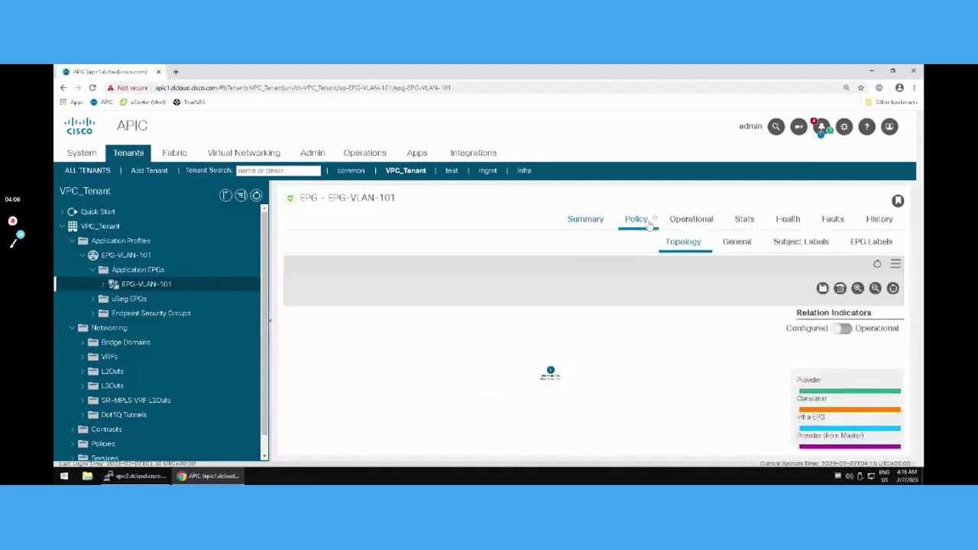
pyautogui.click(736, 253)
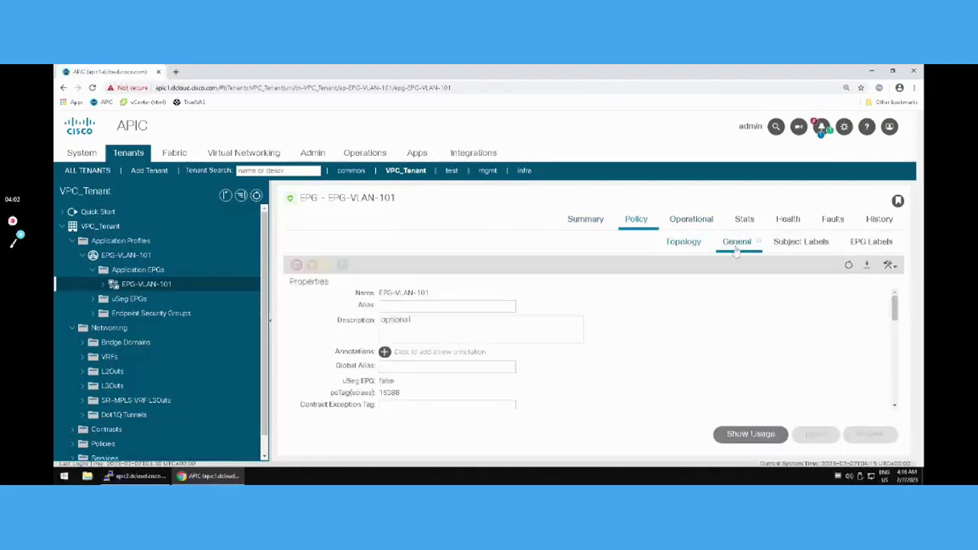
pyautogui.scroll(-5, 695, 360)
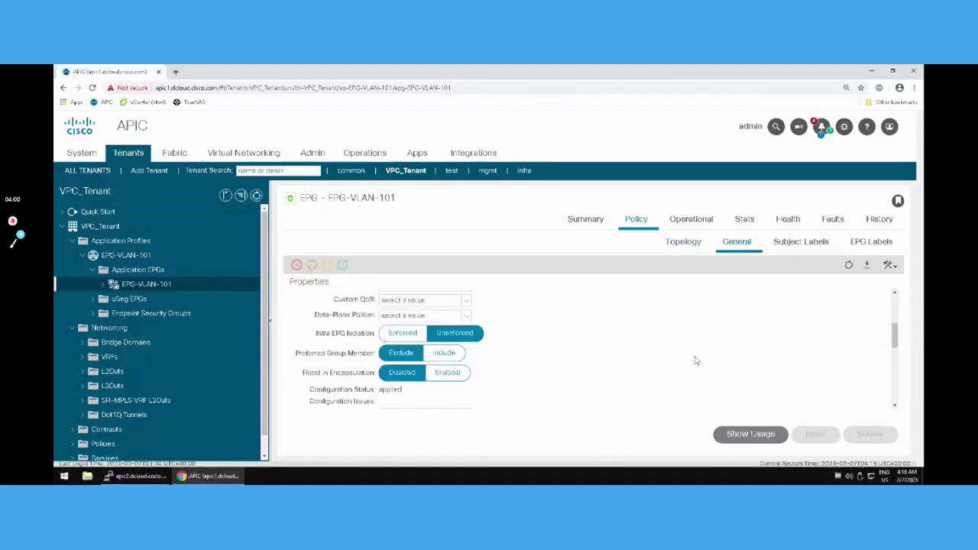
pyautogui.scroll(-3, 695, 360)
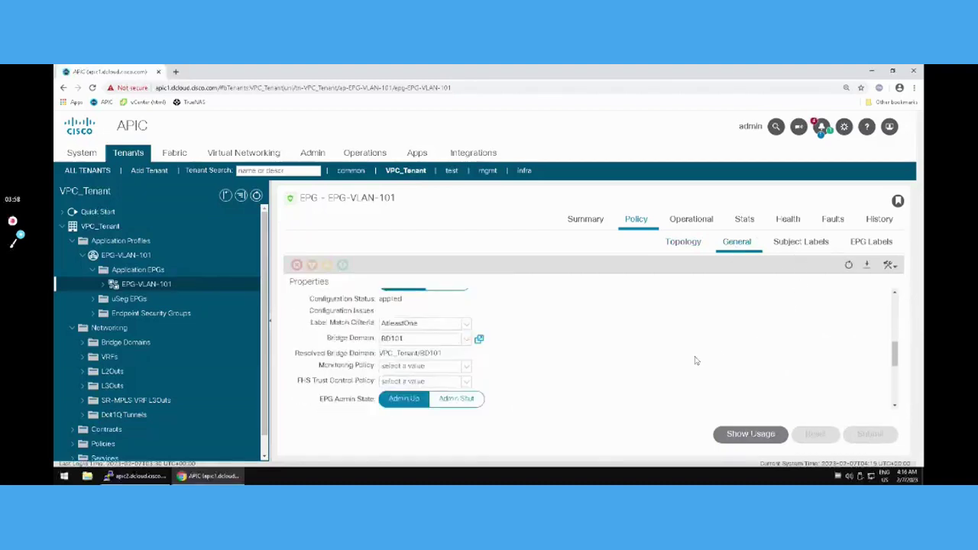
pyautogui.scroll(-5, 696, 360)
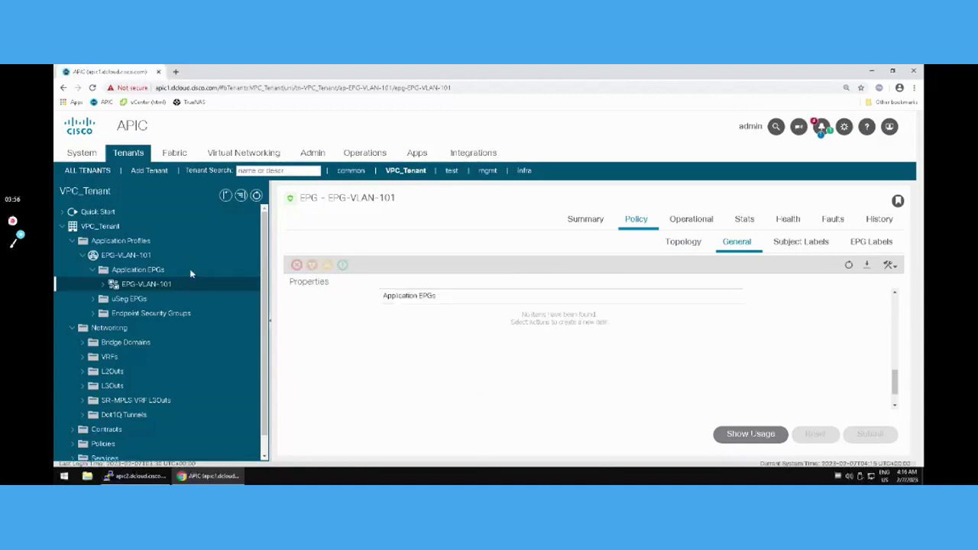